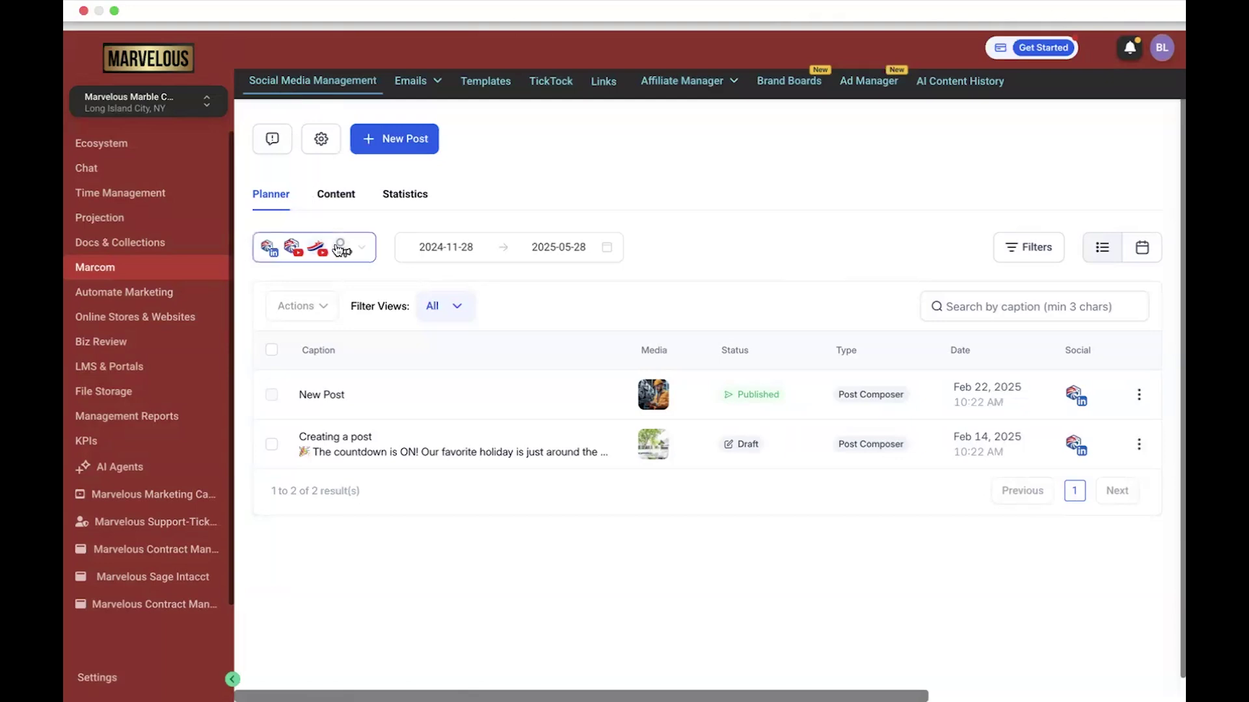
Review the connected social accounts and the options for connecting a new one, including the Community groups, without adding any.
click(365, 253)
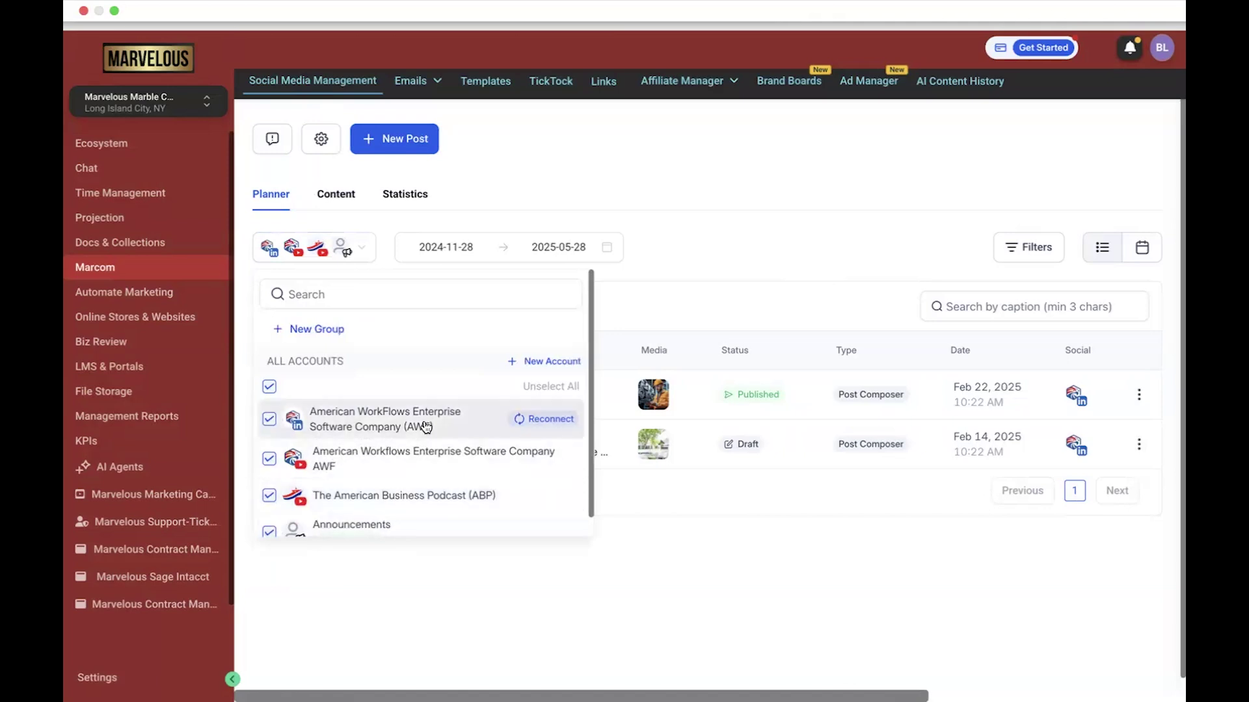
scroll(426, 428, down, 1)
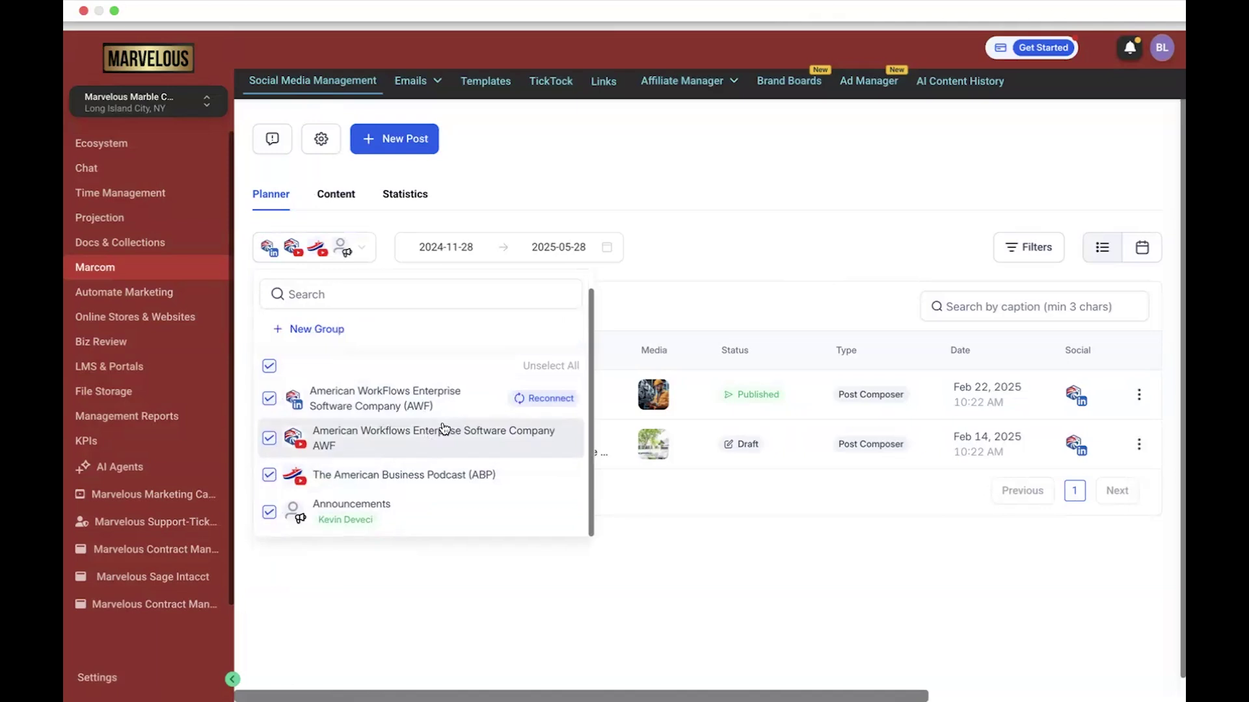
scroll(444, 429, up, 1)
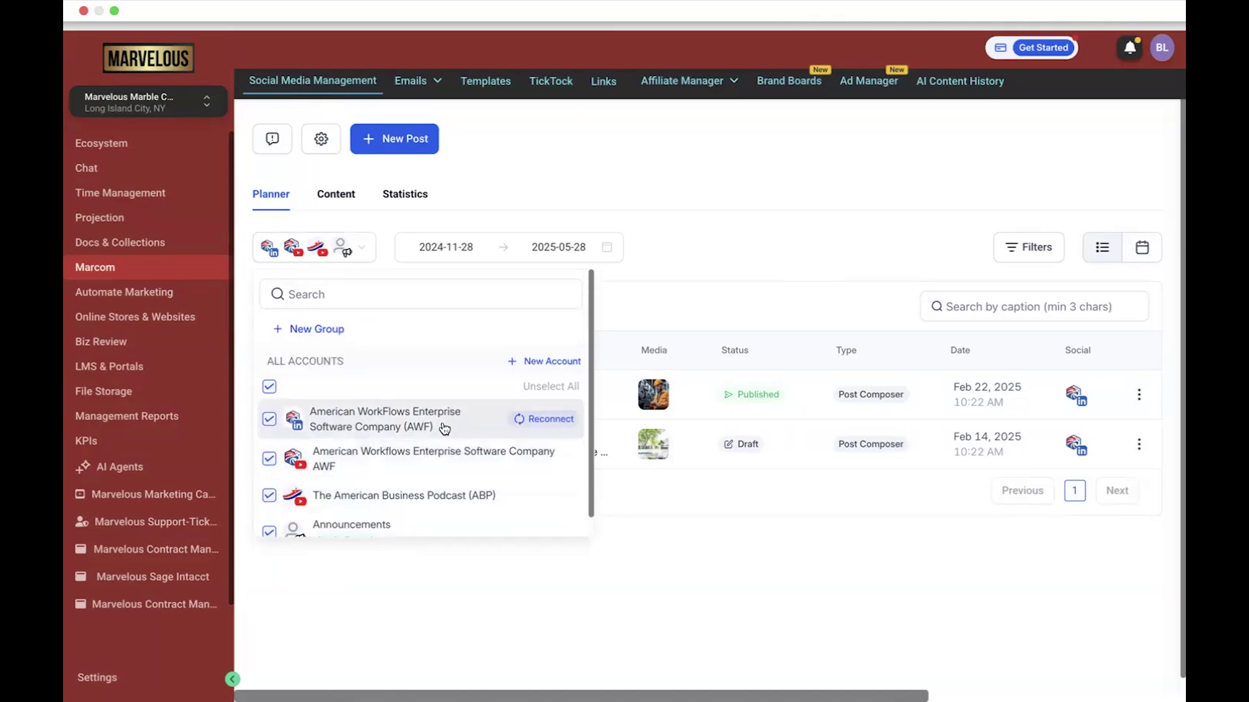
click(560, 362)
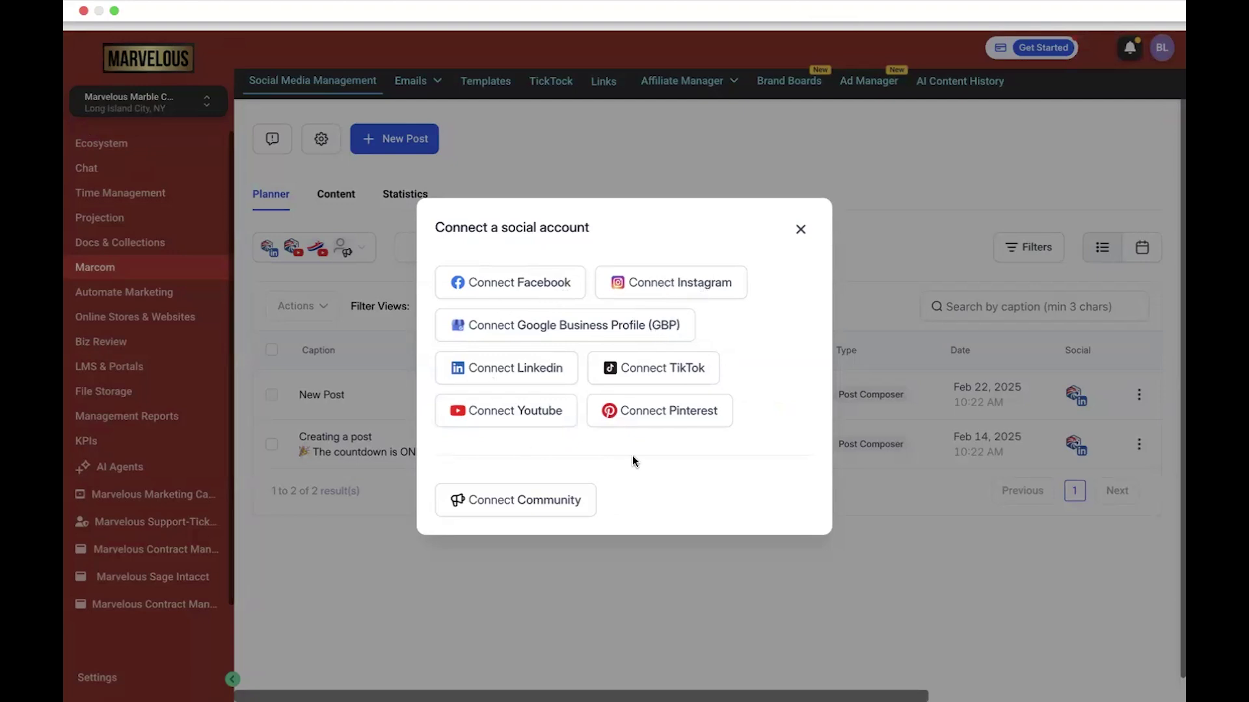
click(568, 499)
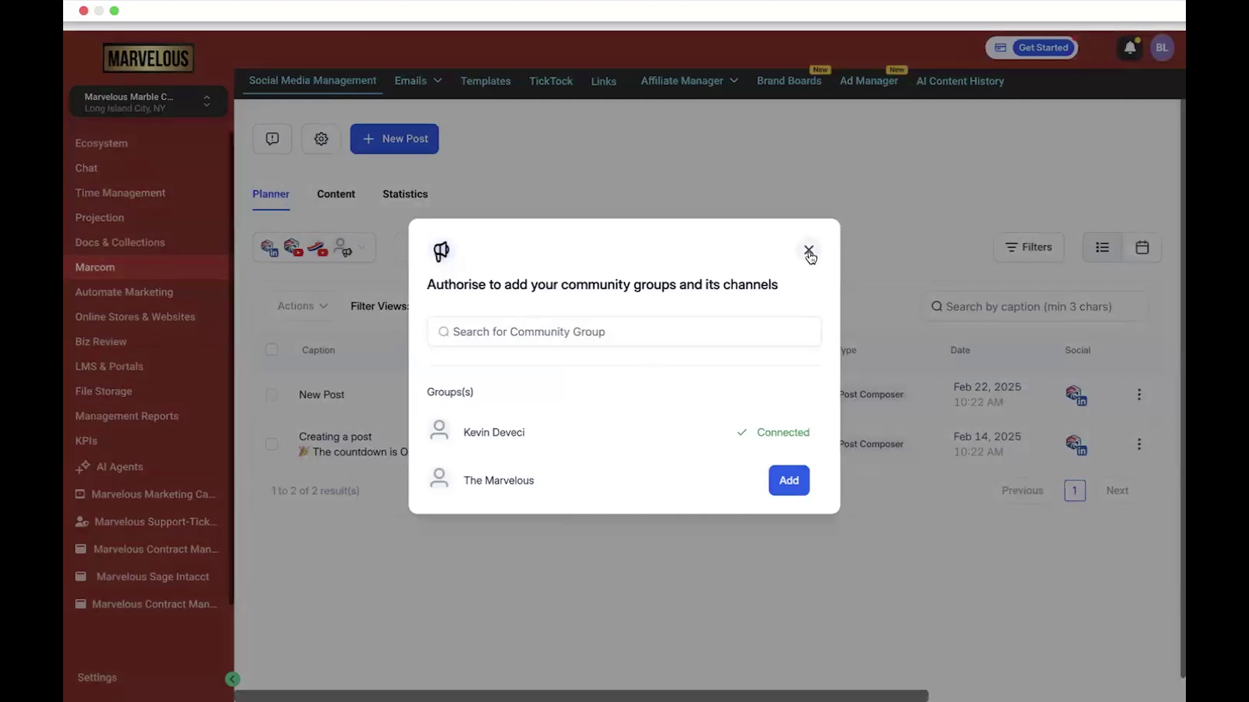
click(808, 252)
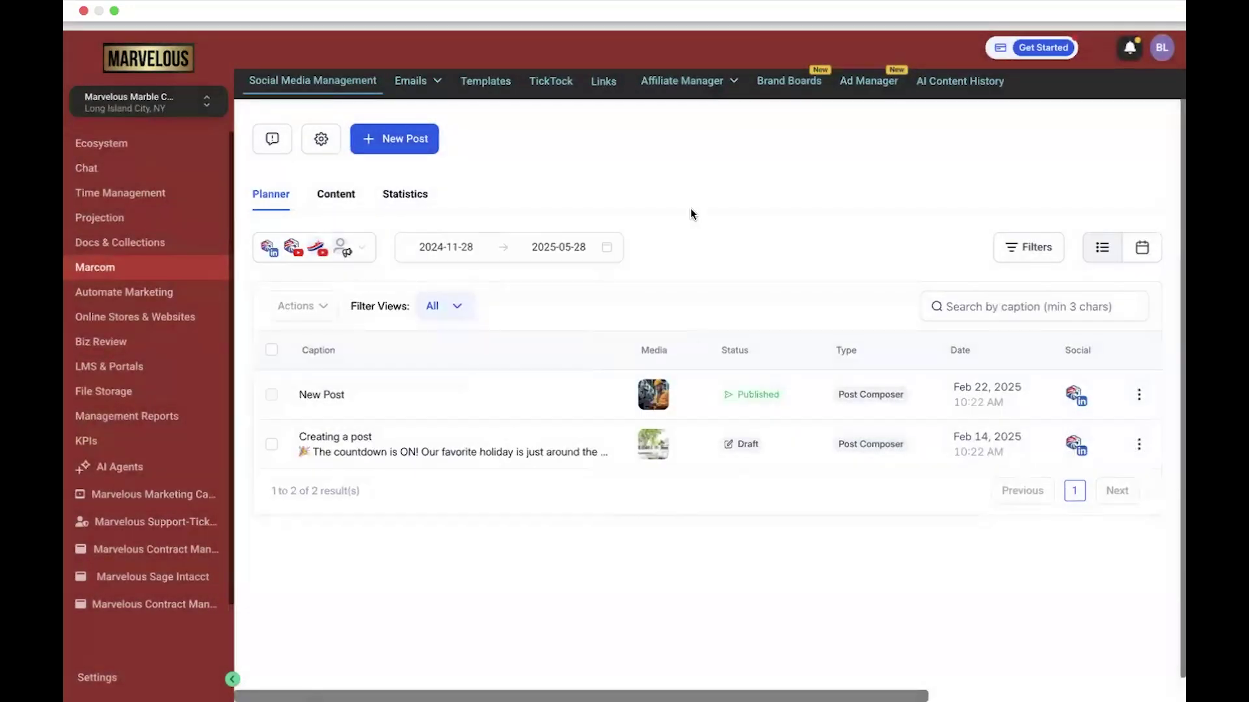
Inspect the planner's date range calendar and the available post filters, leaving both unchanged.
click(511, 249)
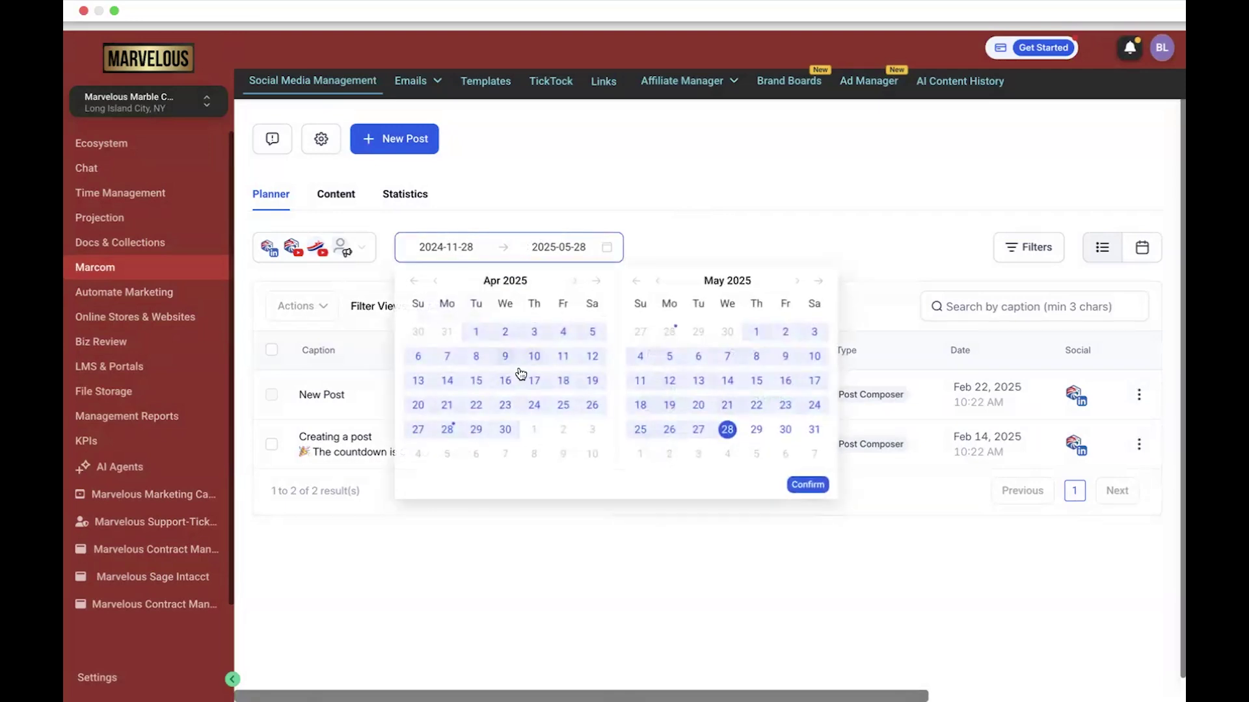
click(861, 212)
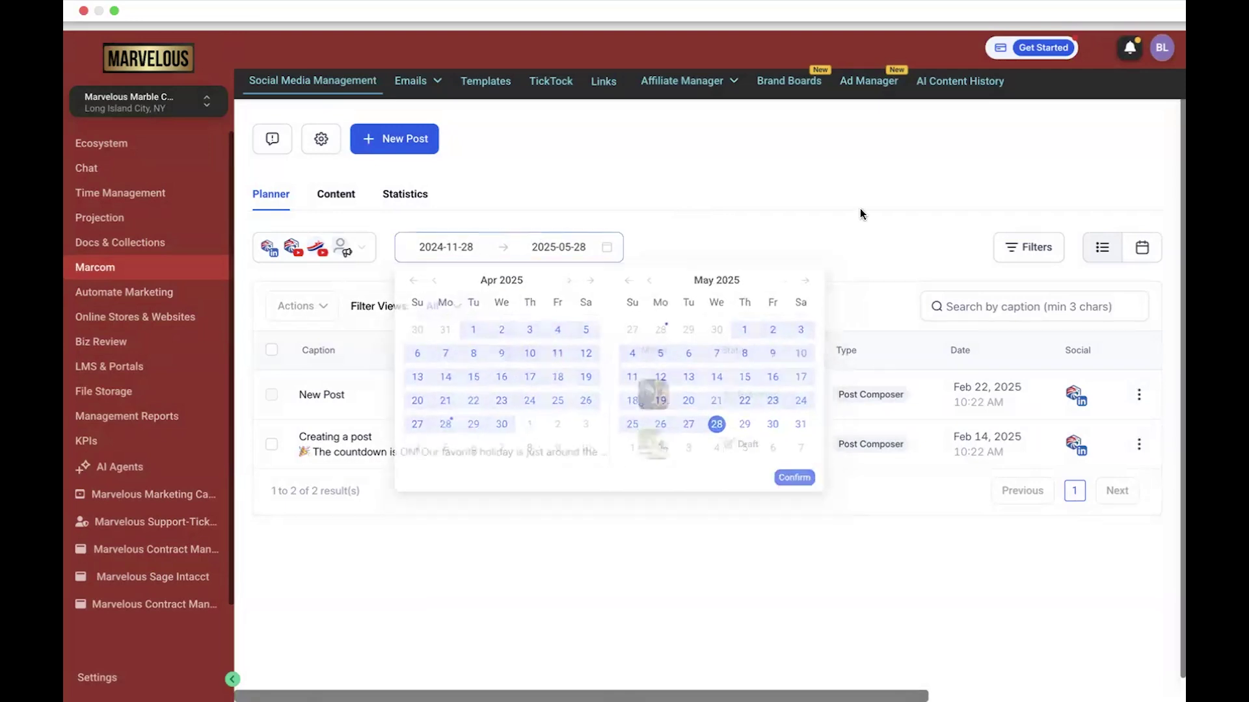
click(1028, 248)
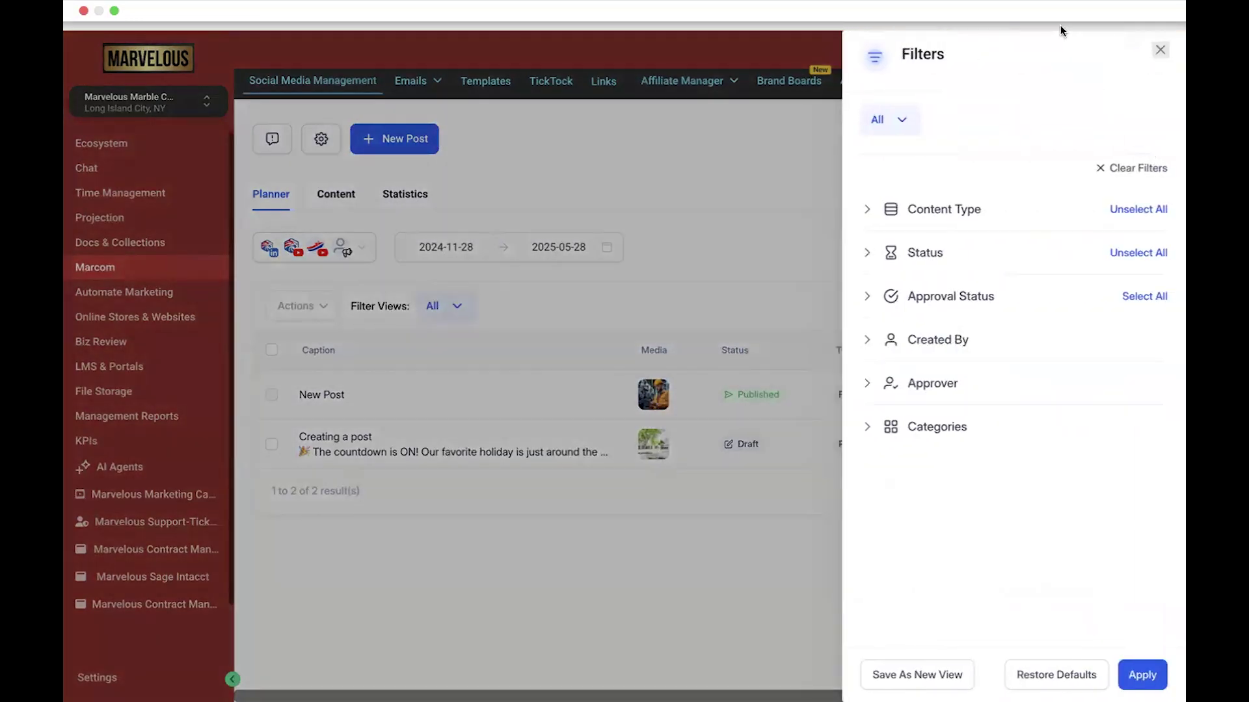
click(1161, 50)
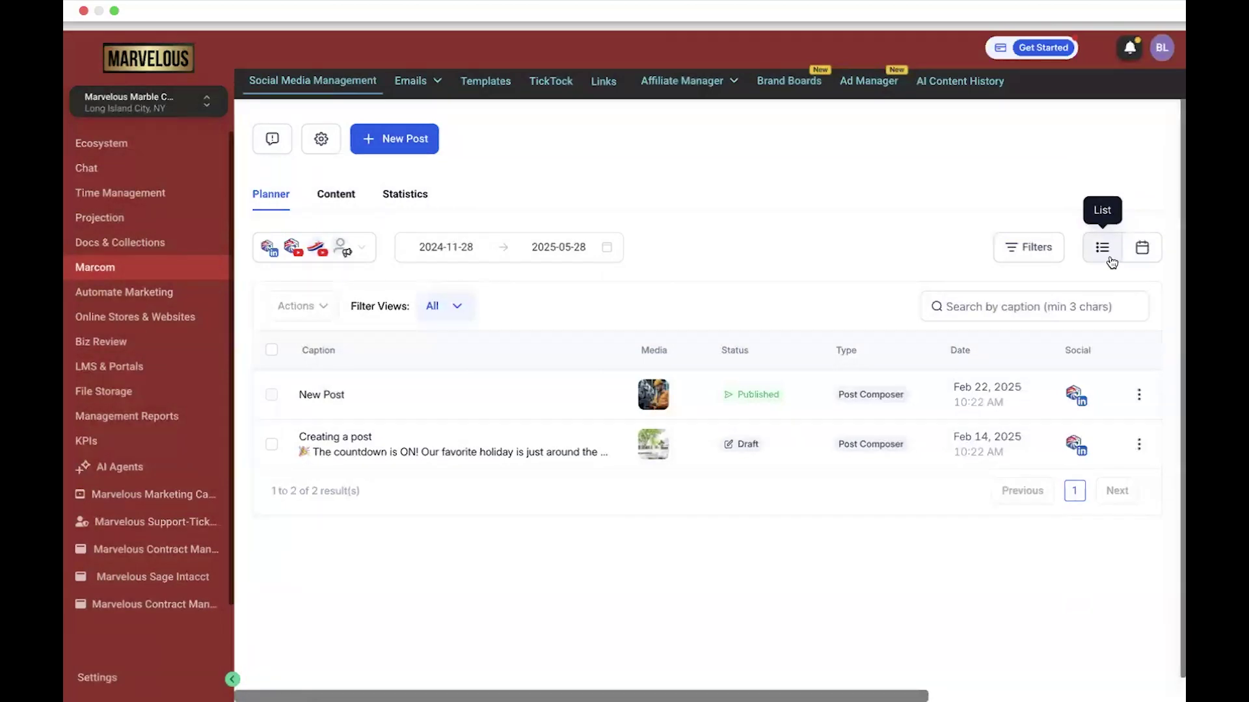
View the planner as a calendar, return to the list, and examine the details and preview of the published "New Post".
click(1146, 254)
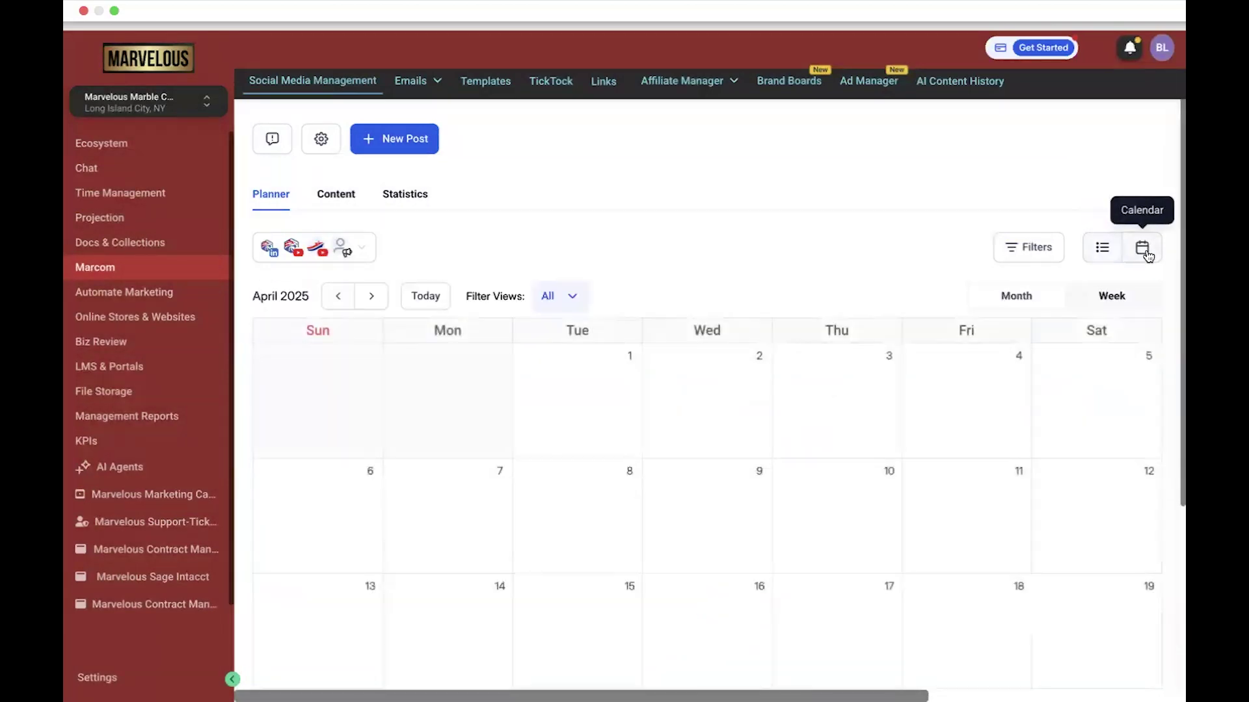
click(1105, 250)
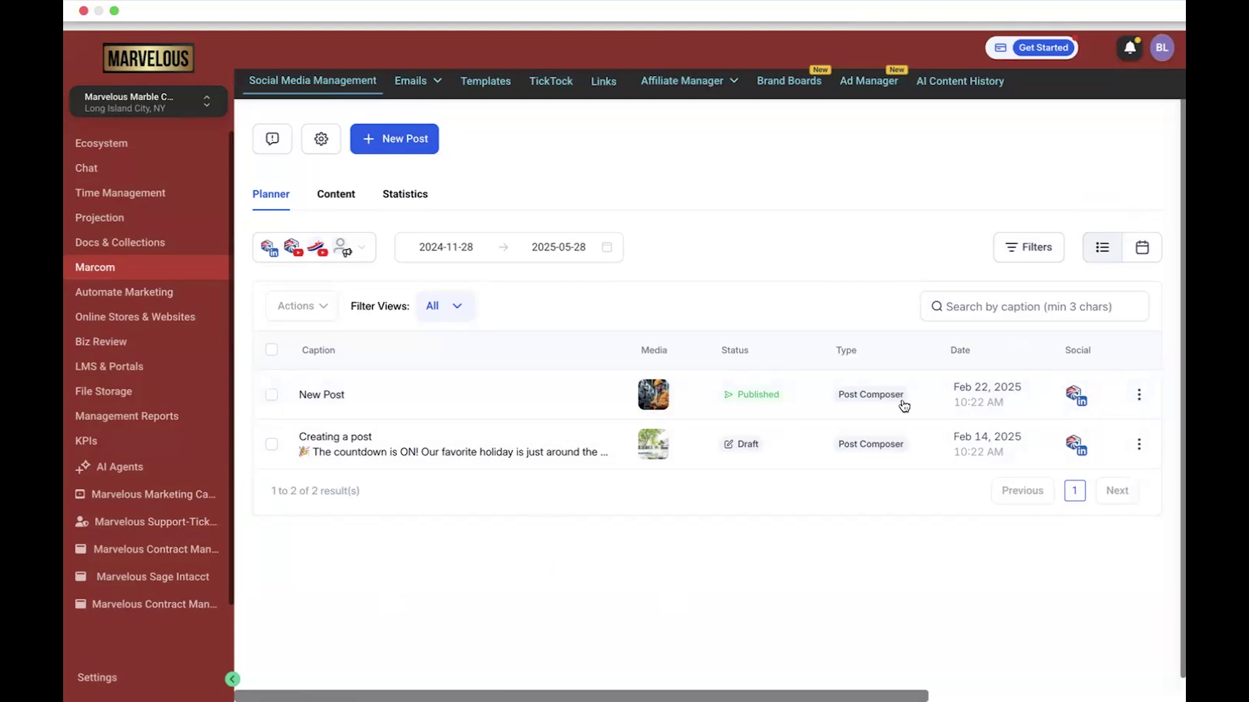
click(337, 398)
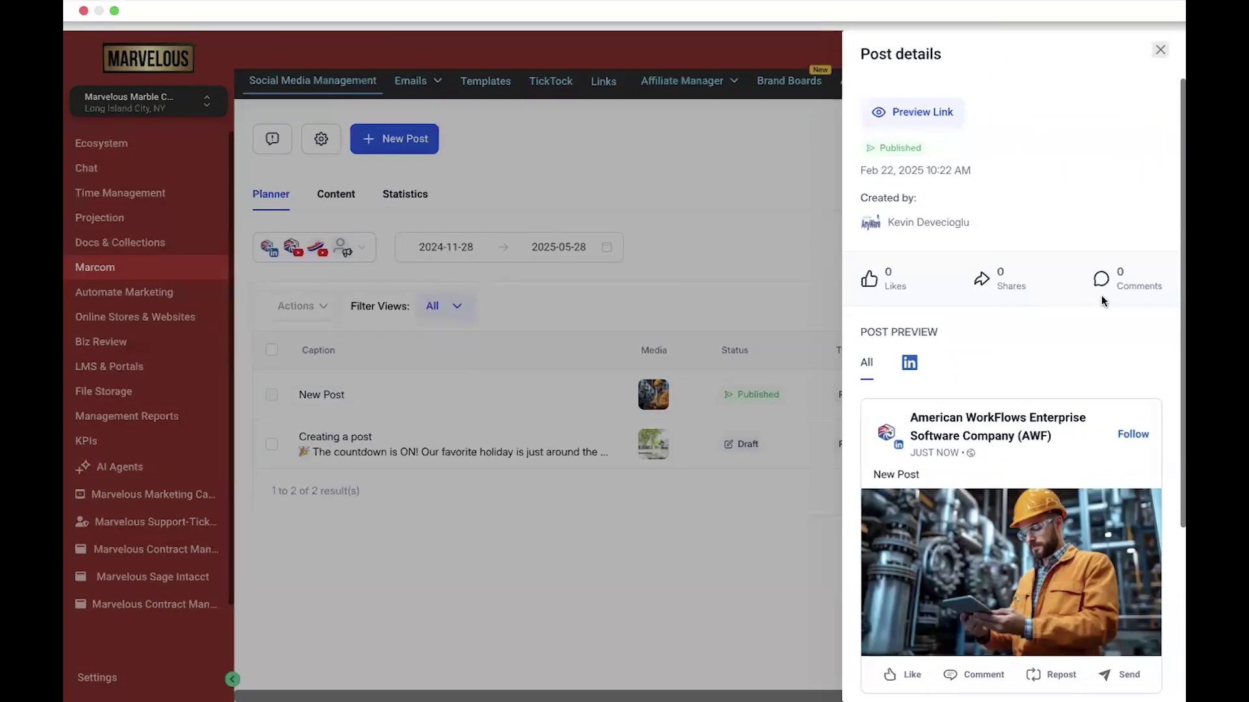
scroll(1032, 370, down, 1)
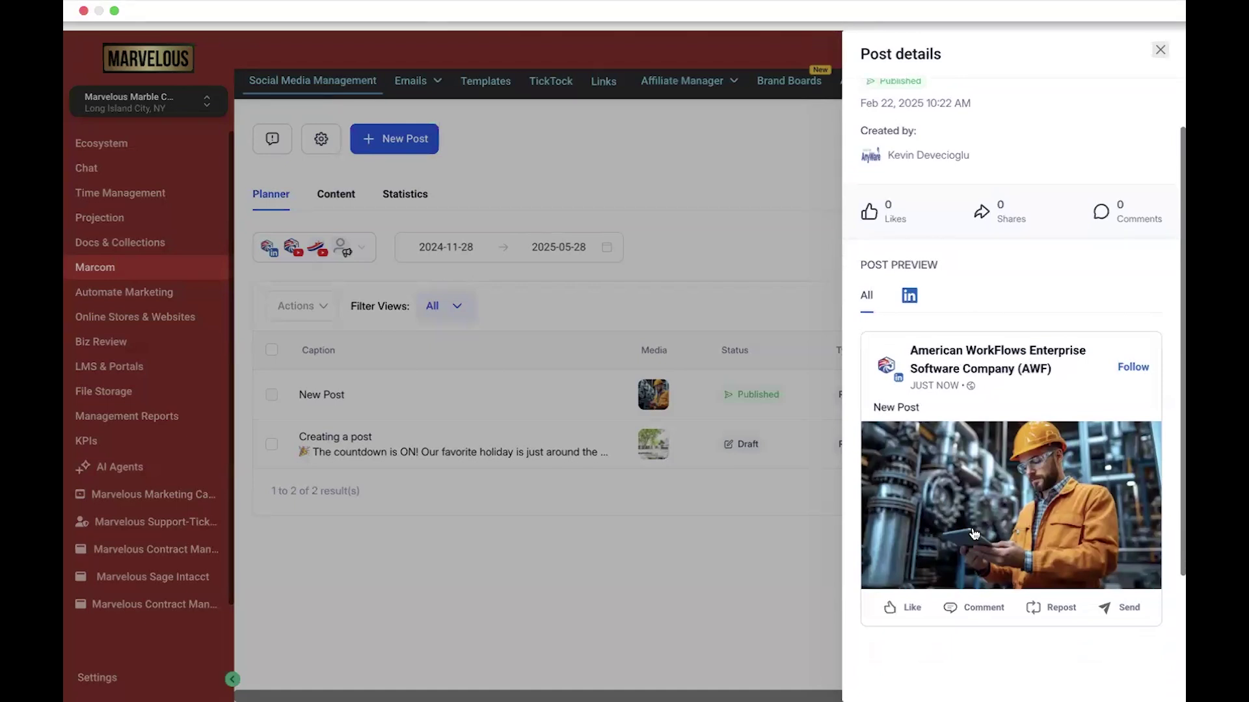
scroll(1026, 380, up, 1)
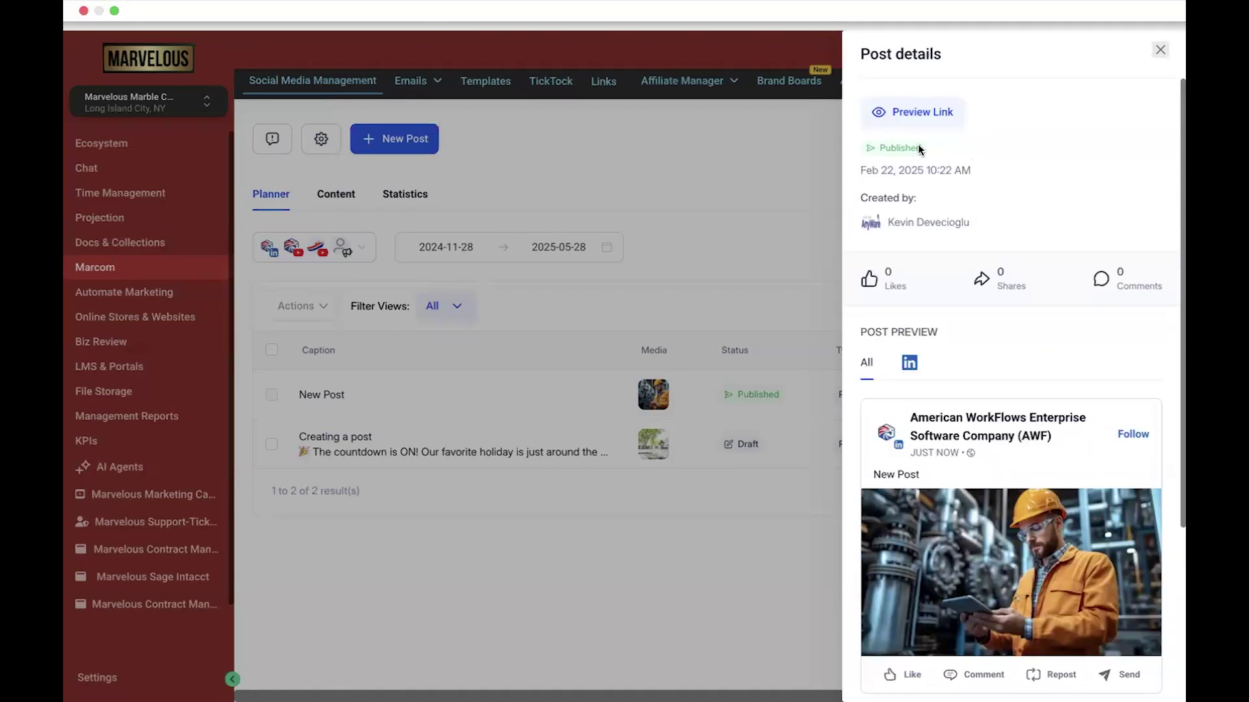
click(1159, 49)
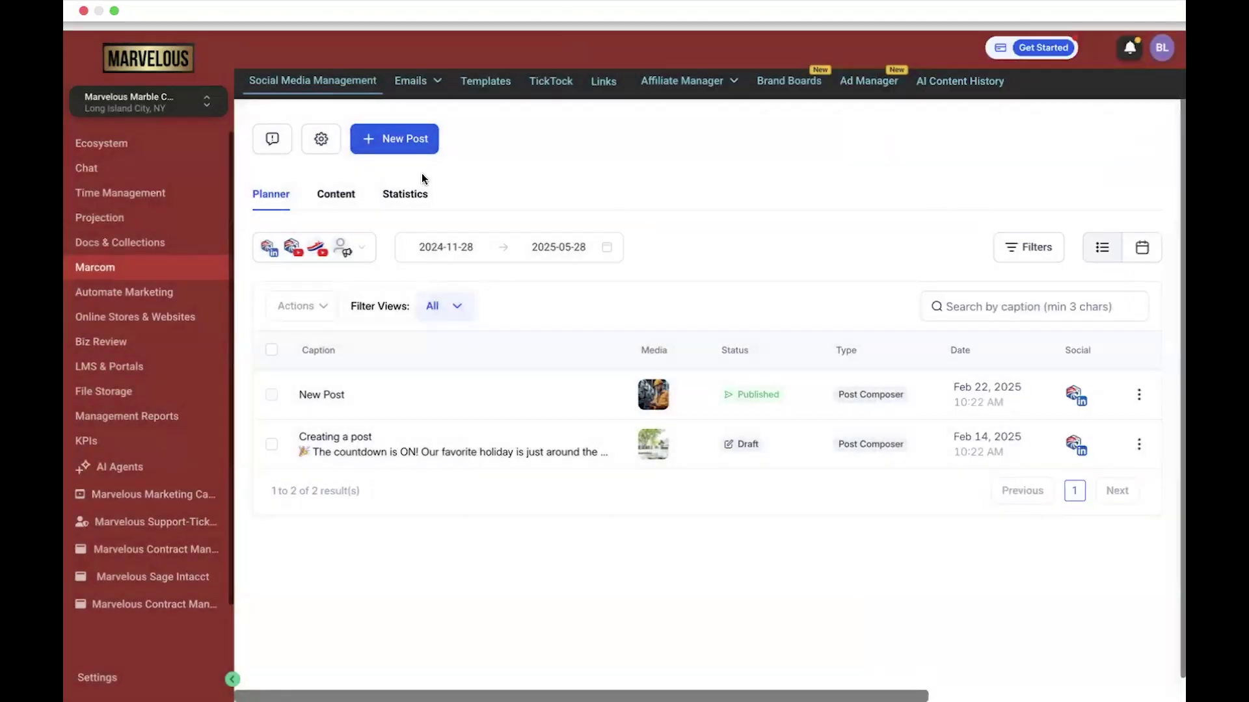
Open the CSV content section and look at the bulk post upload page, then cancel out without uploading a file.
click(335, 201)
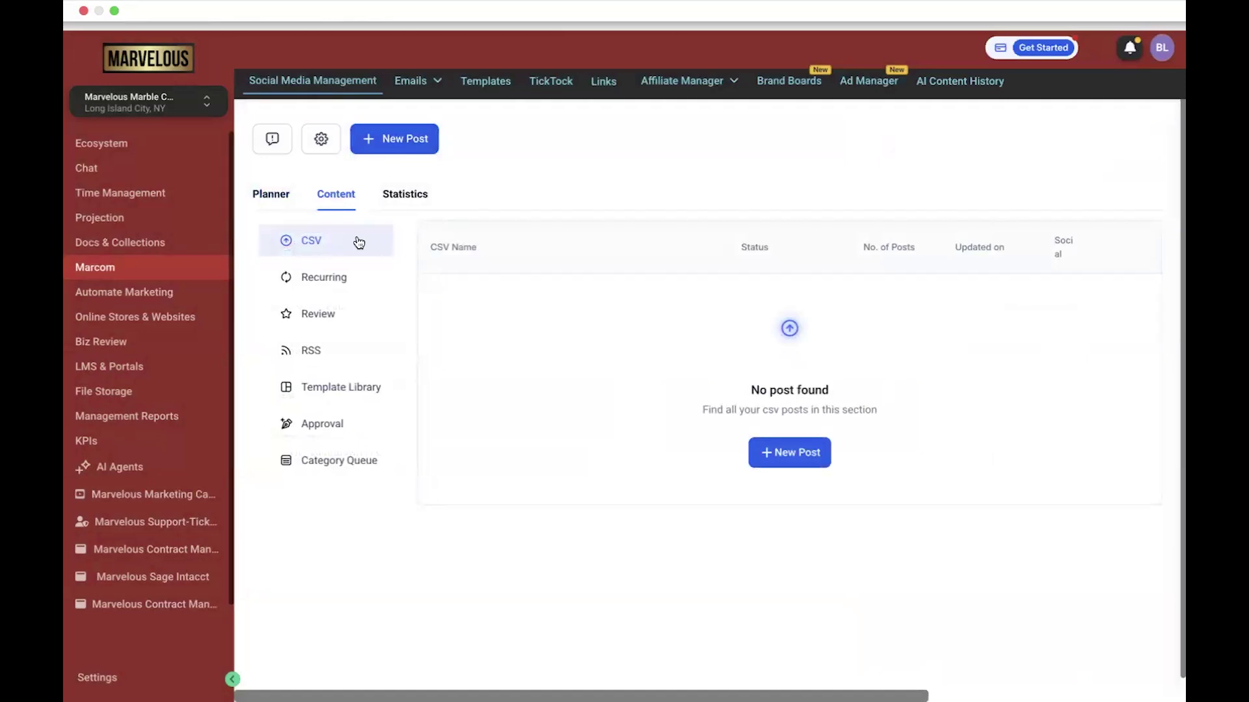
click(792, 458)
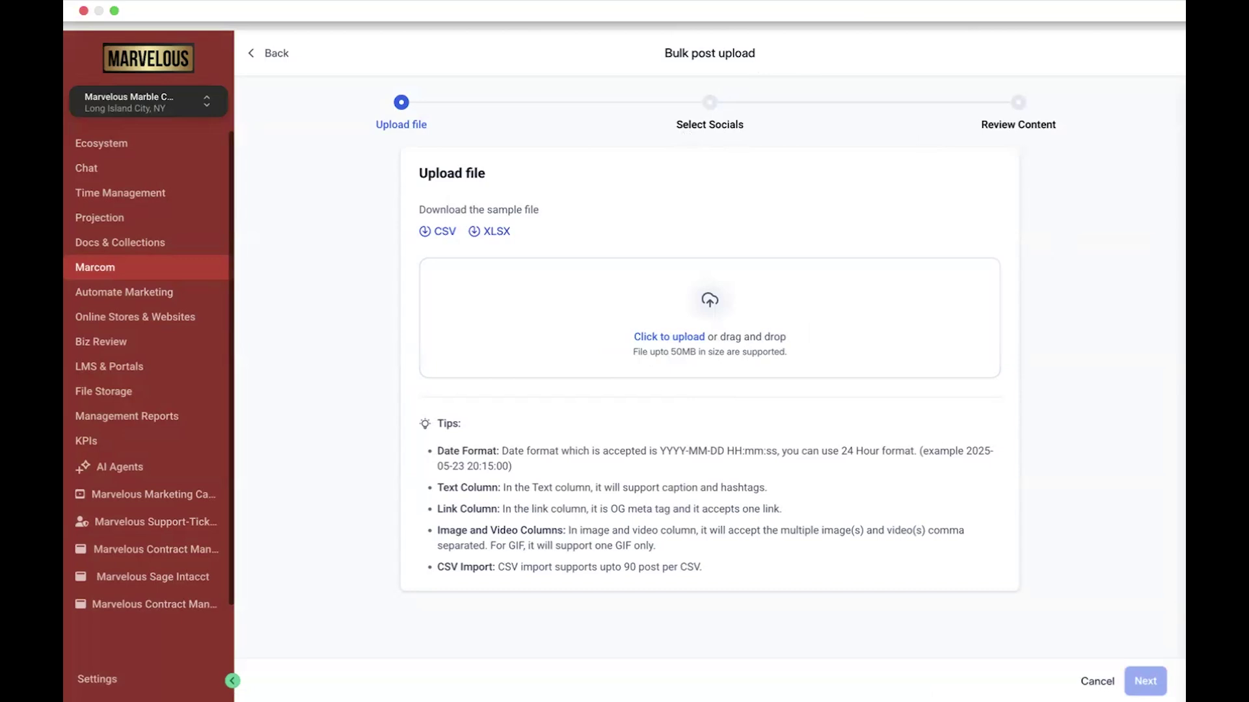
click(1097, 681)
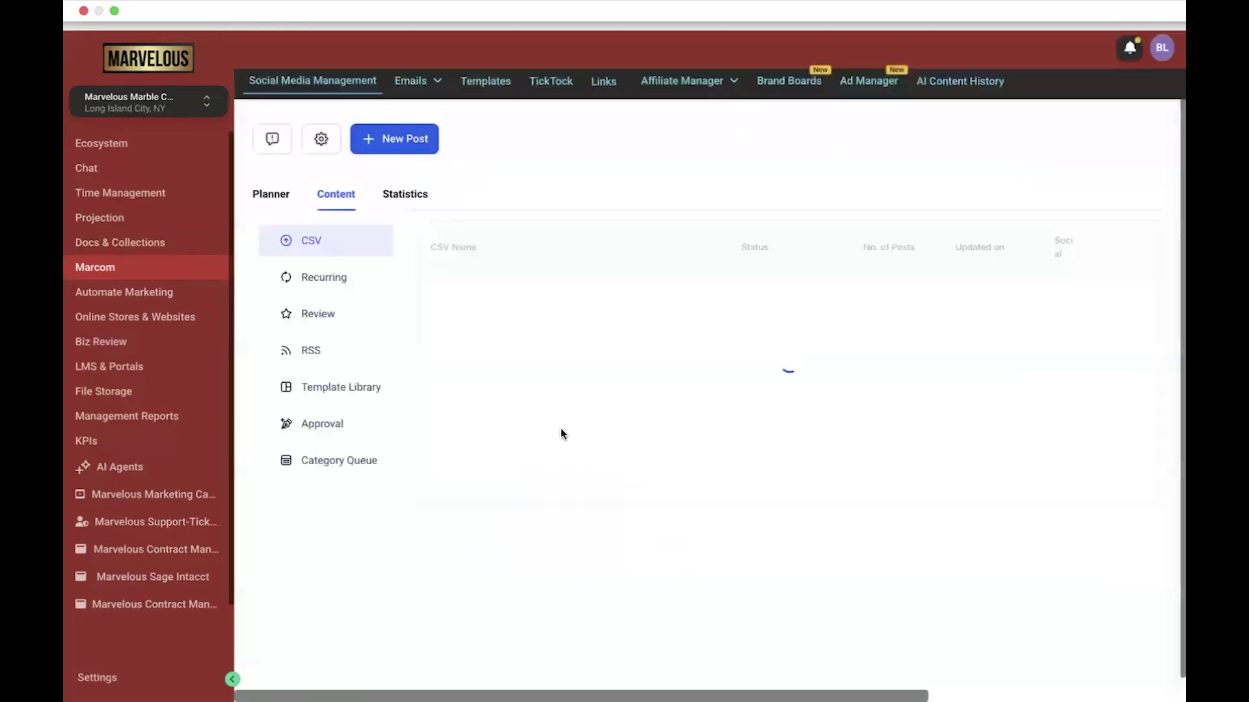
Look through the Recurring, Review, RSS, Template Library, Approval and Category Queue content sections.
click(318, 278)
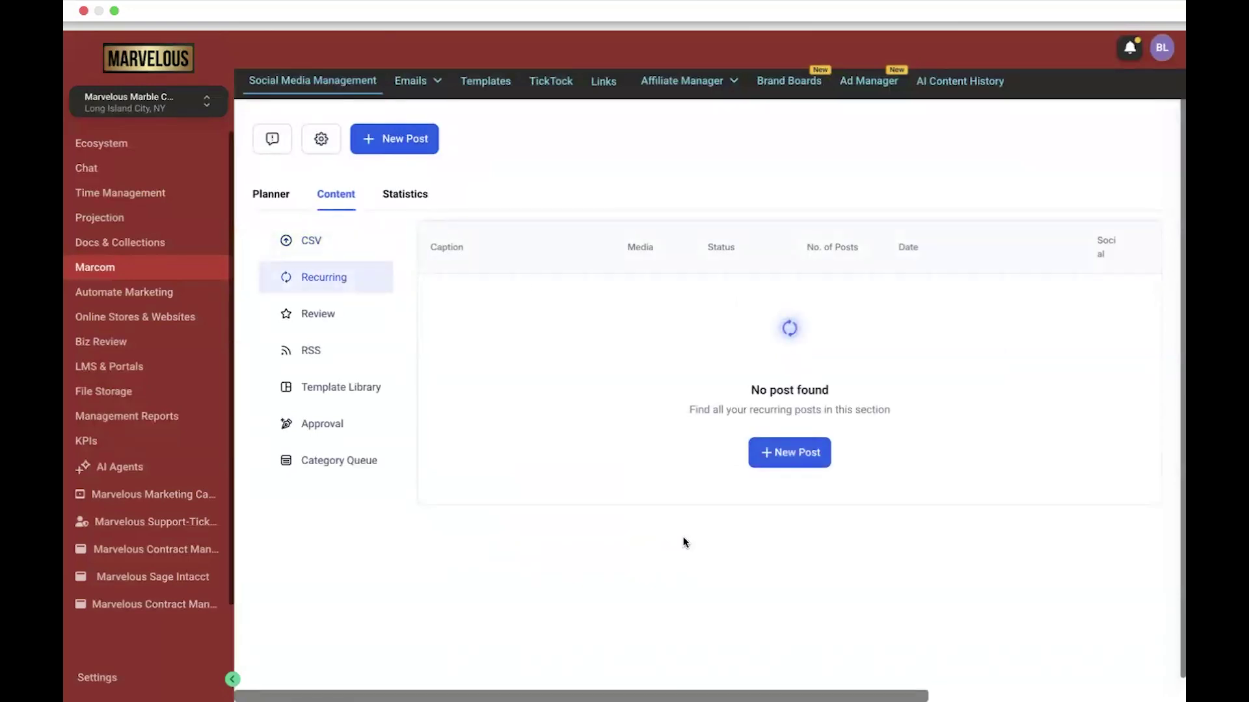
click(347, 320)
click(329, 348)
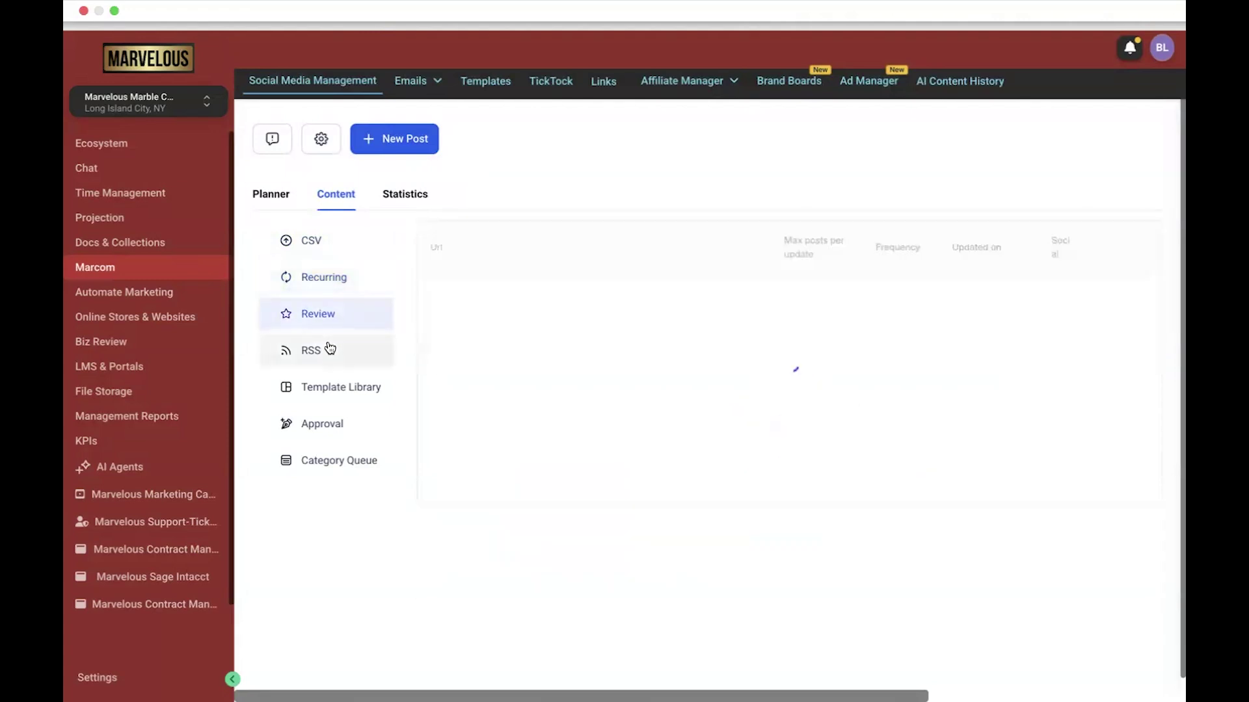
click(336, 394)
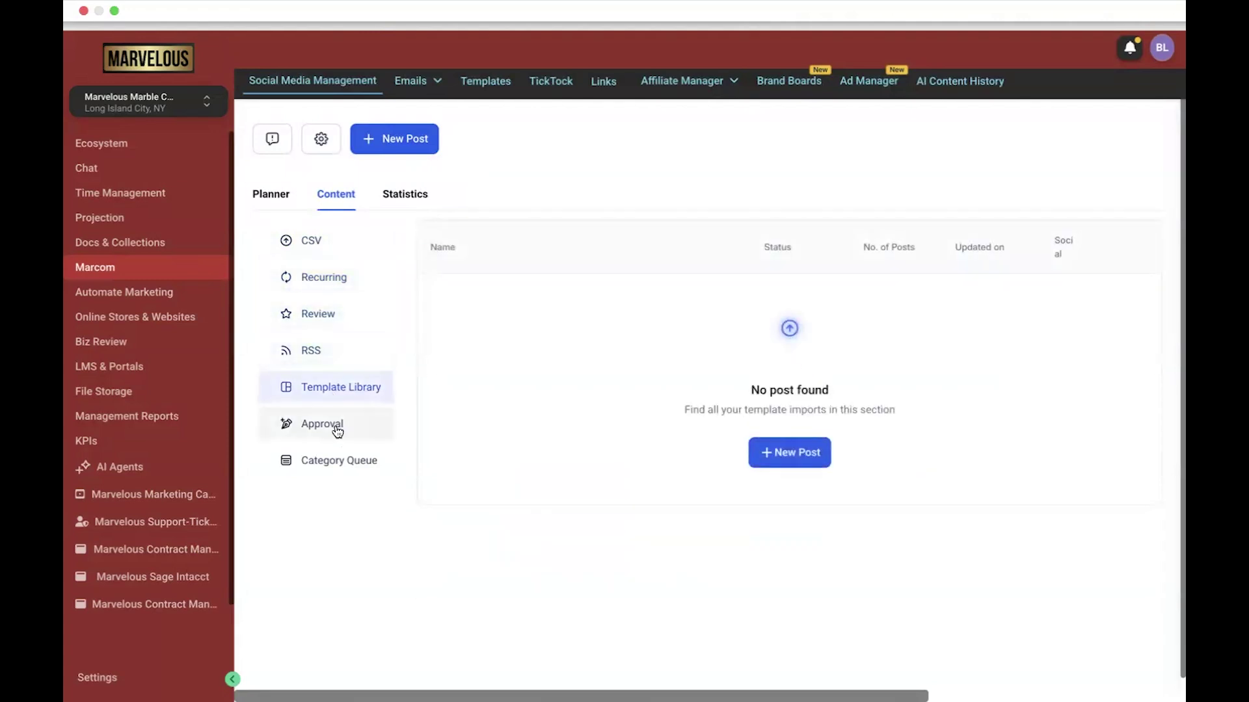
click(337, 427)
click(356, 469)
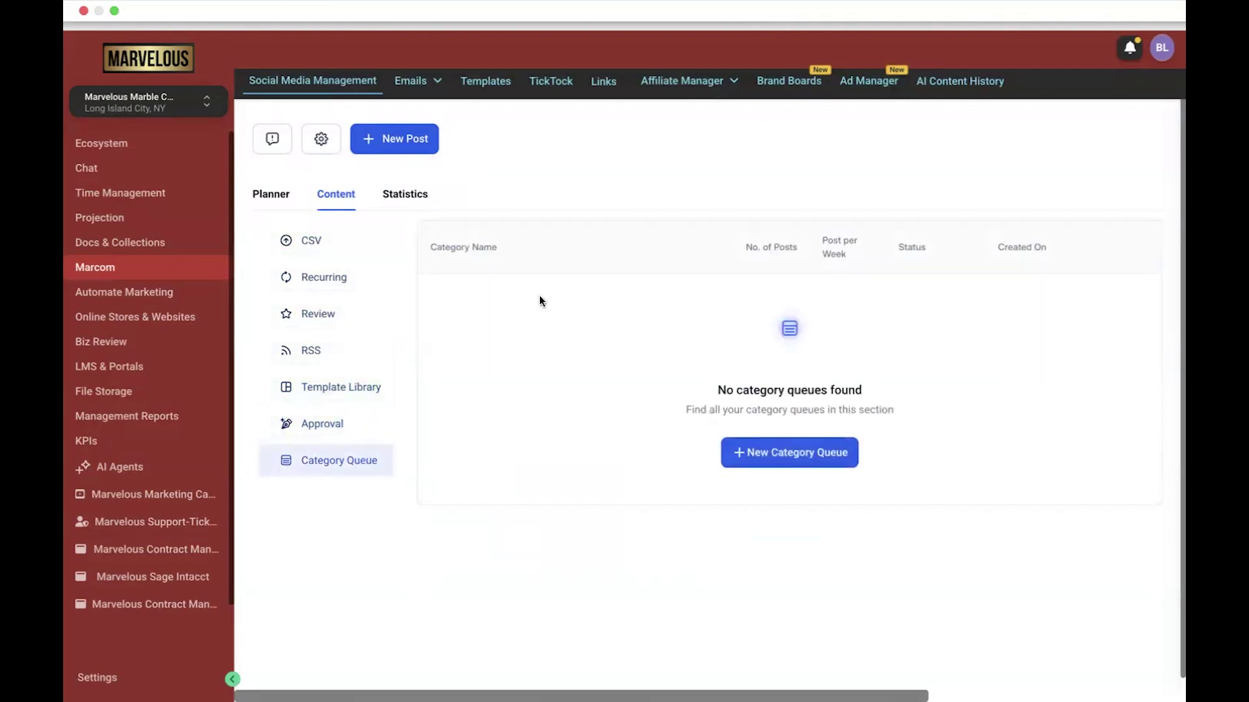
Review the social media statistics for Facebook, Instagram, LinkedIn and all networks combined, and check which accounts are included.
click(418, 205)
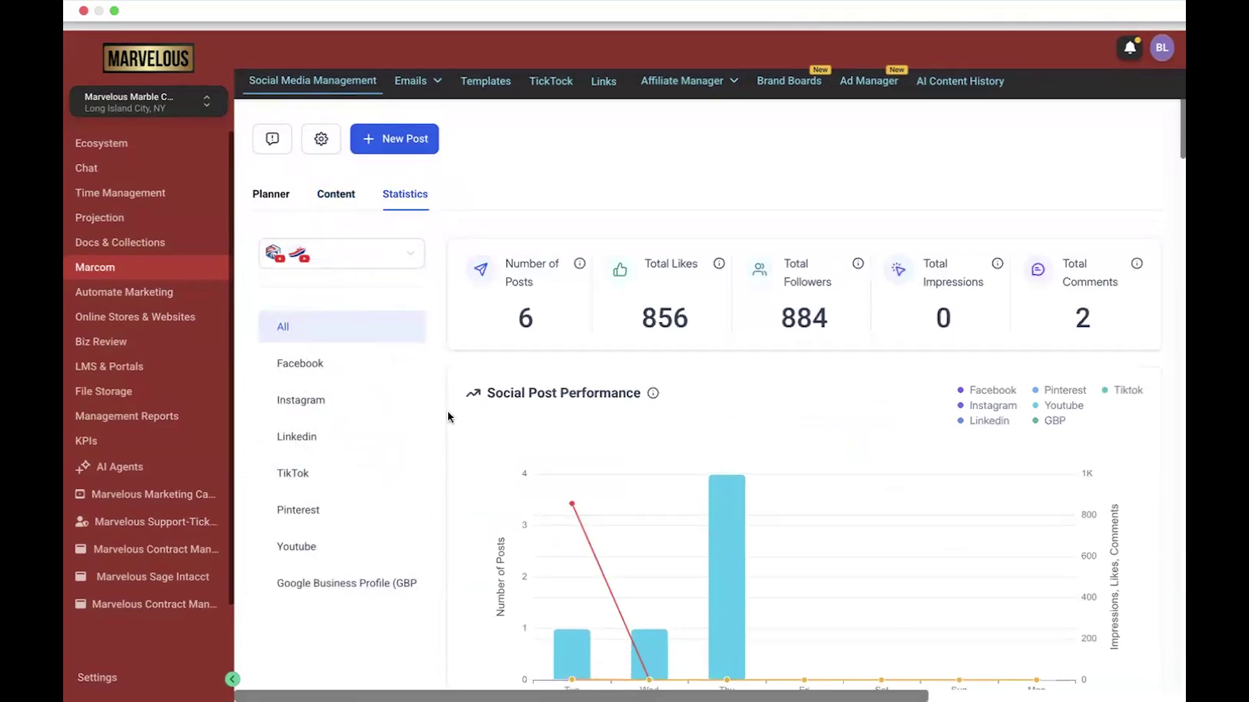
scroll(387, 326, down, 1)
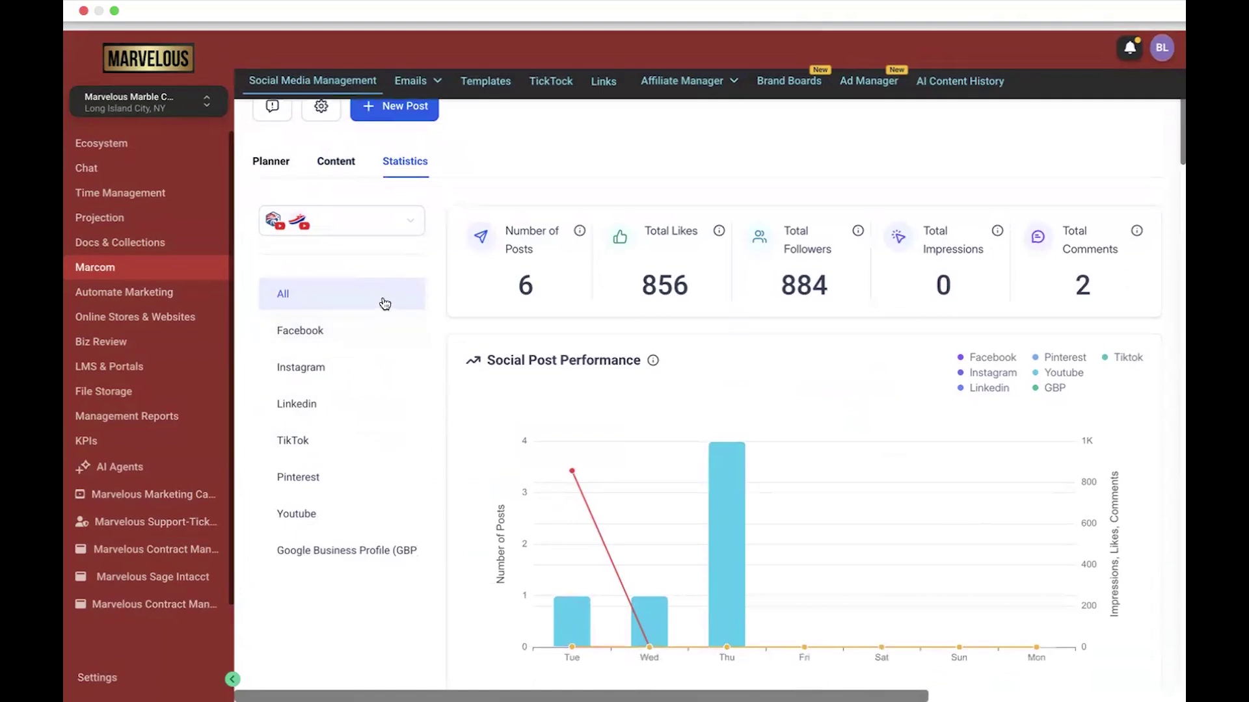
click(368, 333)
click(354, 379)
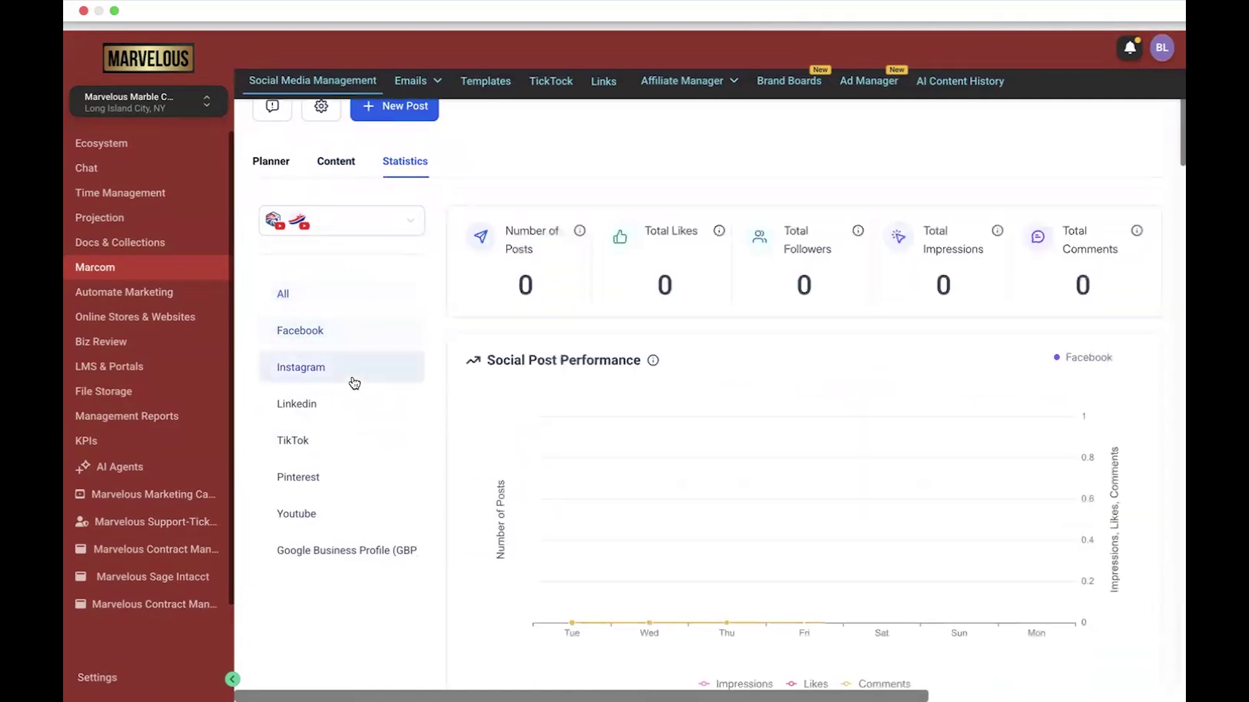
click(347, 412)
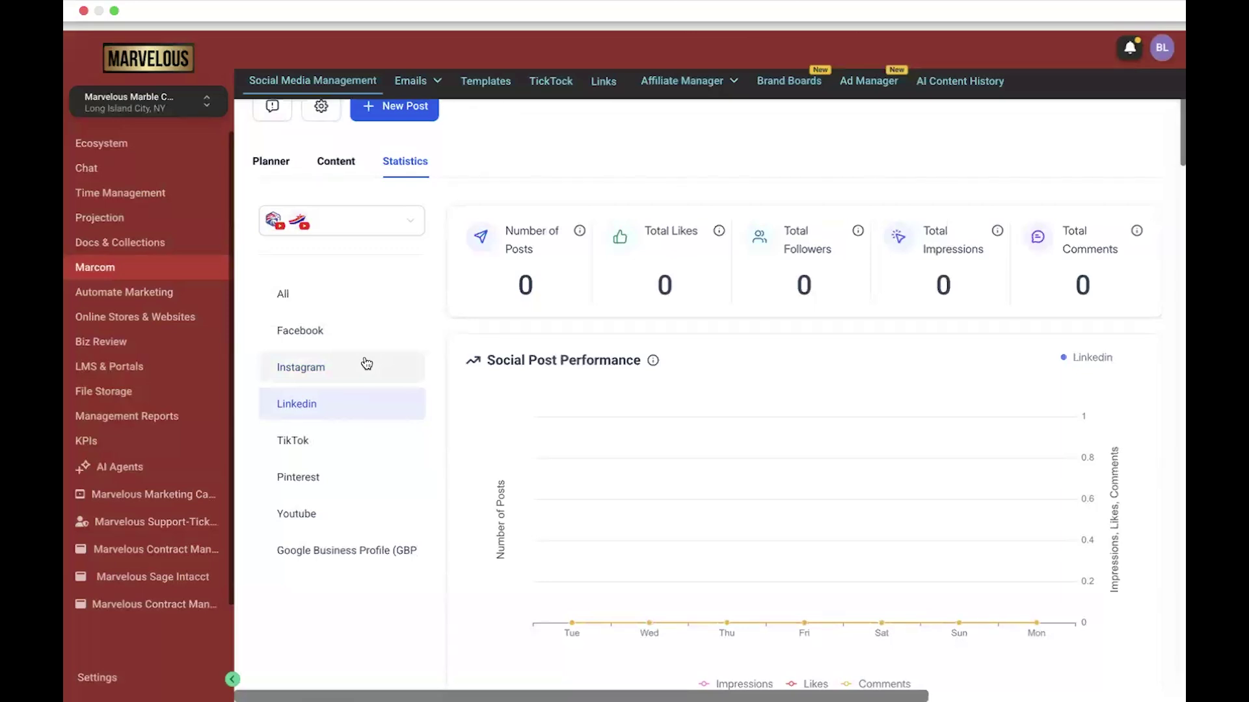
click(382, 294)
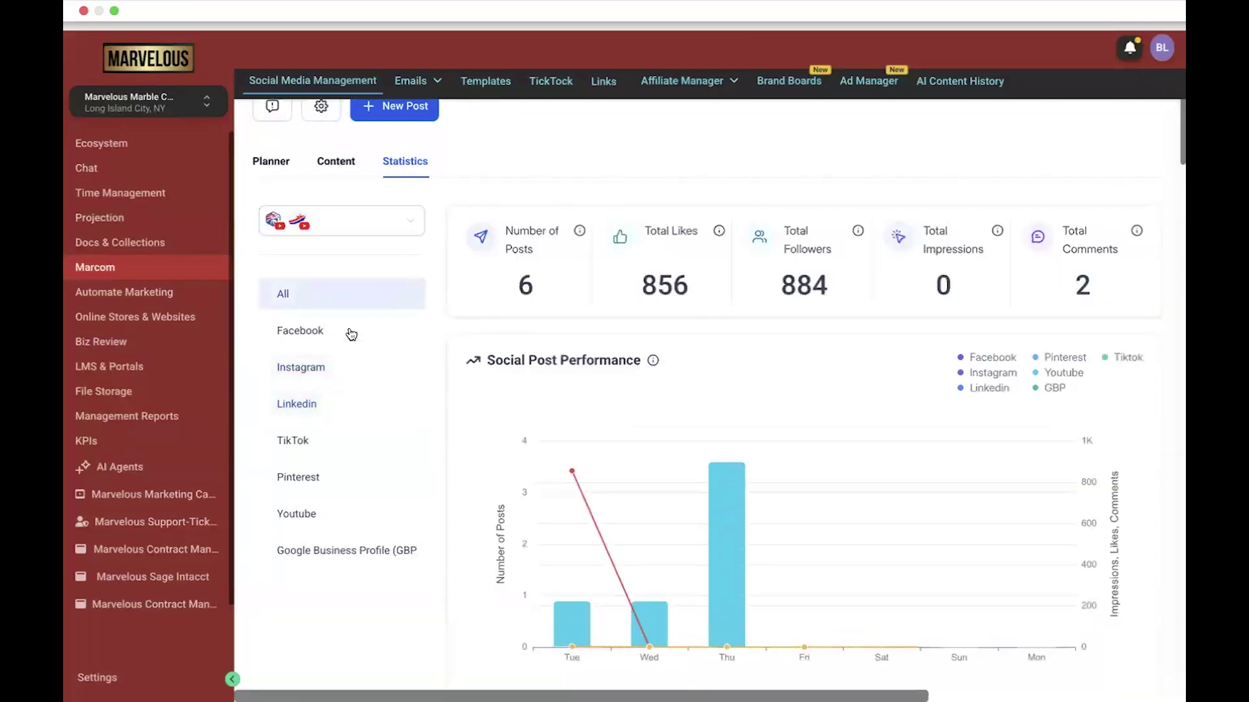
click(390, 218)
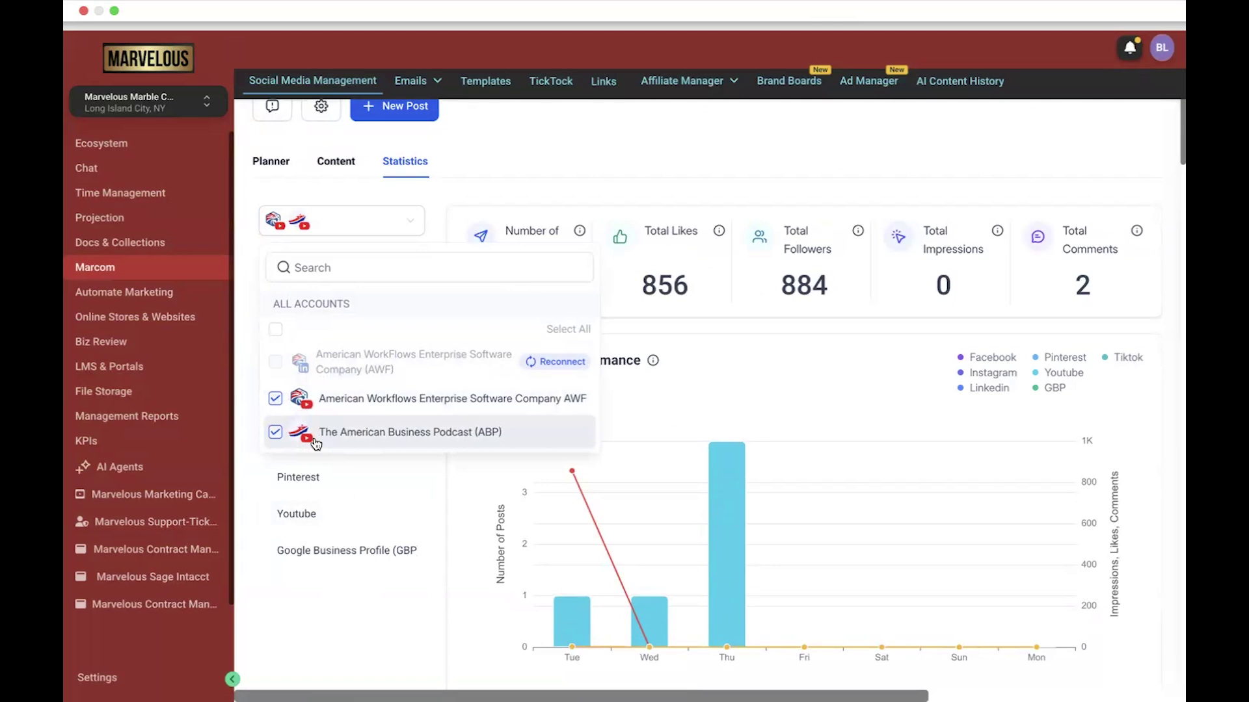
click(630, 153)
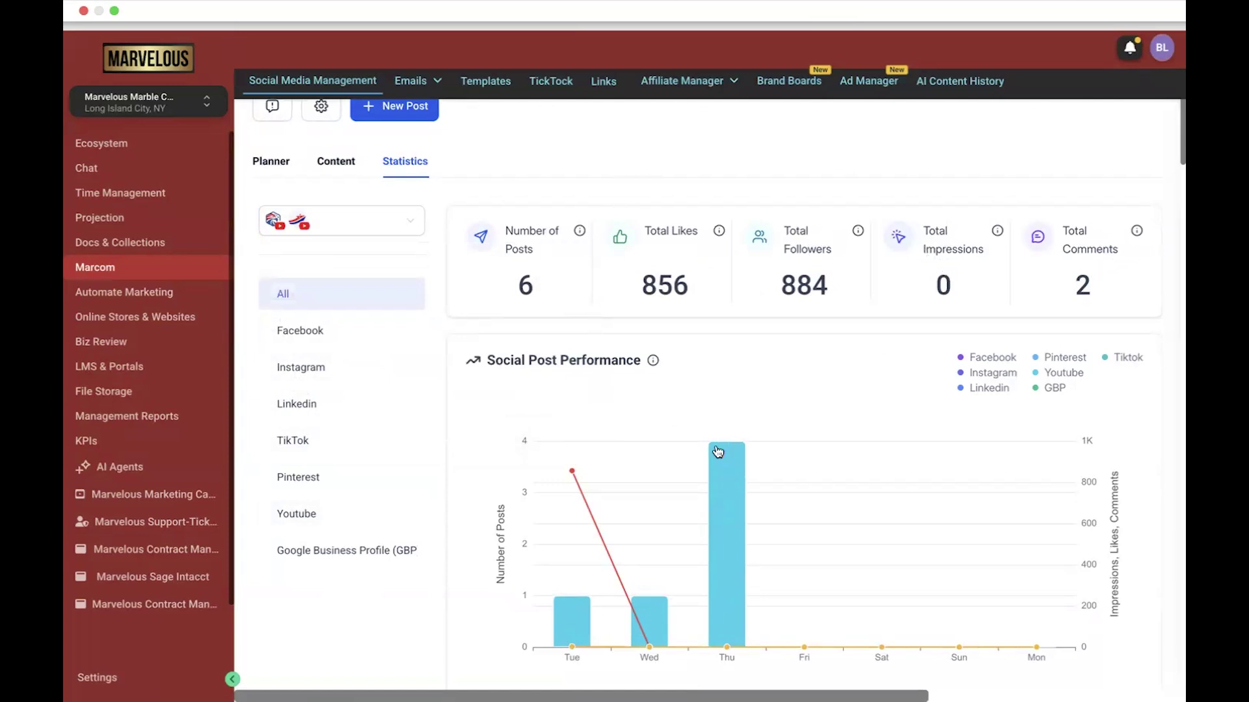
Examine the statistics report for all networks, from Social Post Performance through posts, engagement and impressions to Gender Demography.
mouse_move(718, 451)
scroll(718, 452, down, 2)
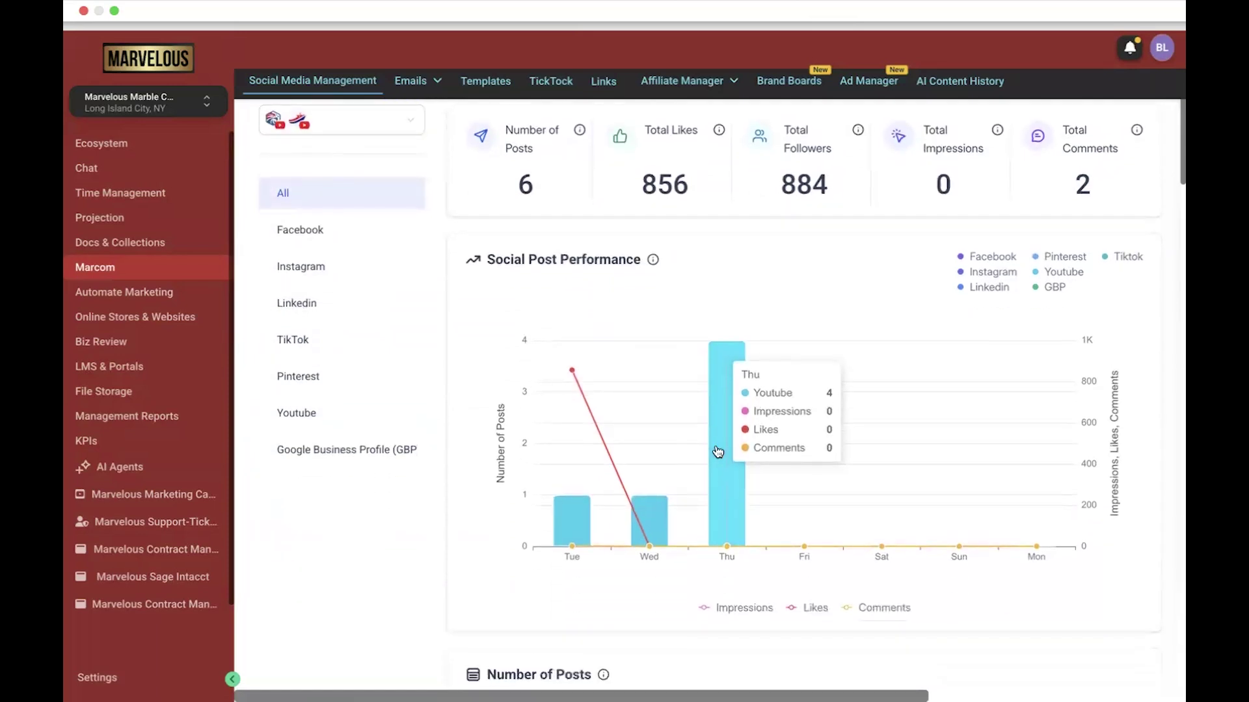
mouse_move(850, 511)
scroll(804, 530, down, 1)
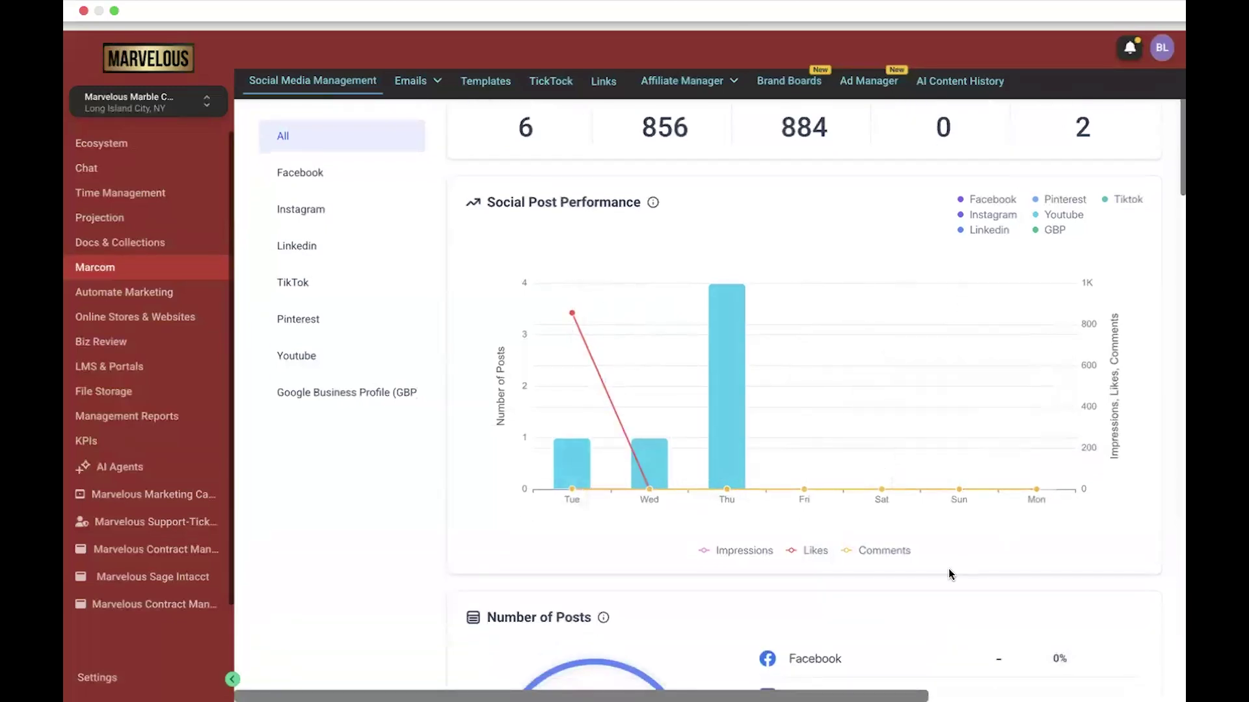
scroll(948, 568, down, 5)
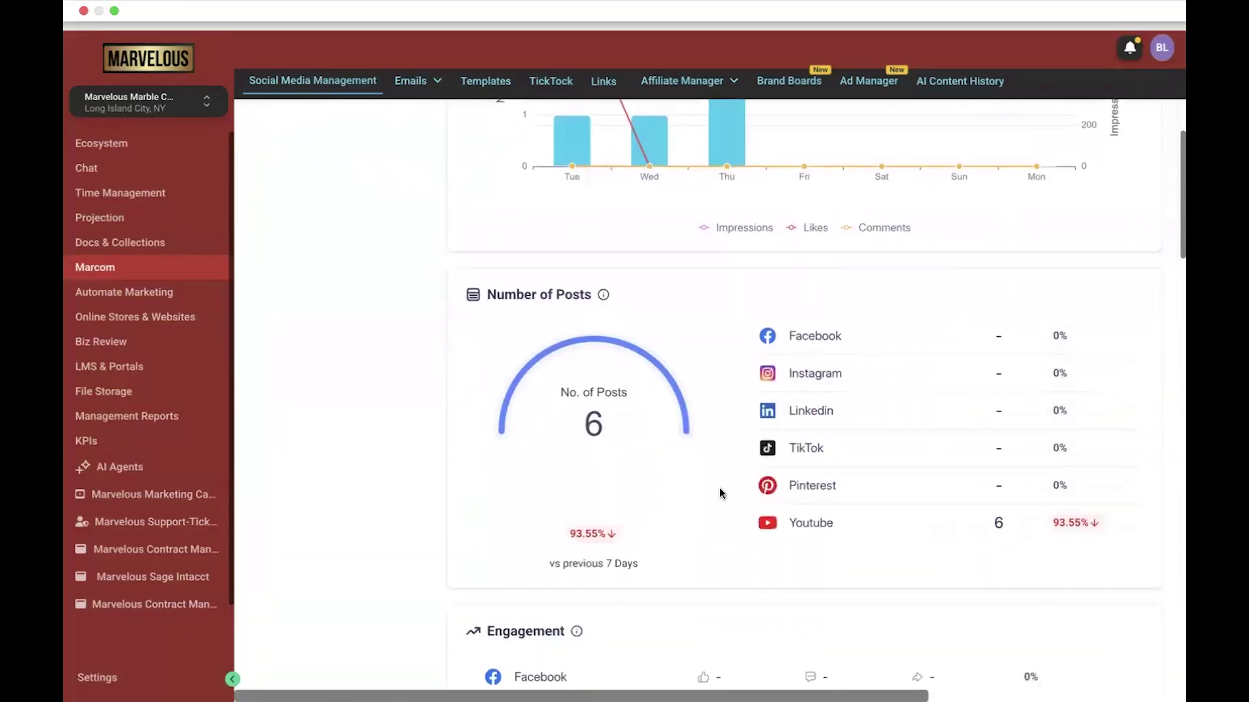
scroll(720, 493, down, 10)
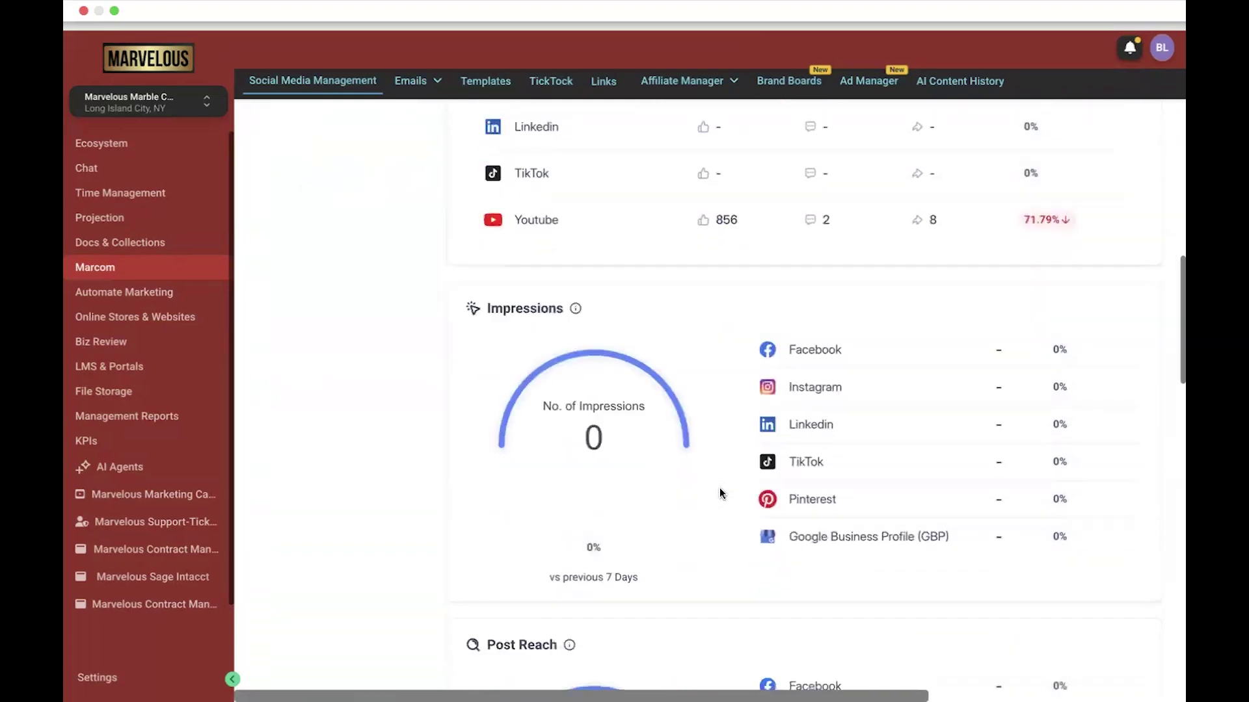
scroll(683, 542, down, 6)
scroll(682, 542, down, 15)
scroll(683, 542, up, 1)
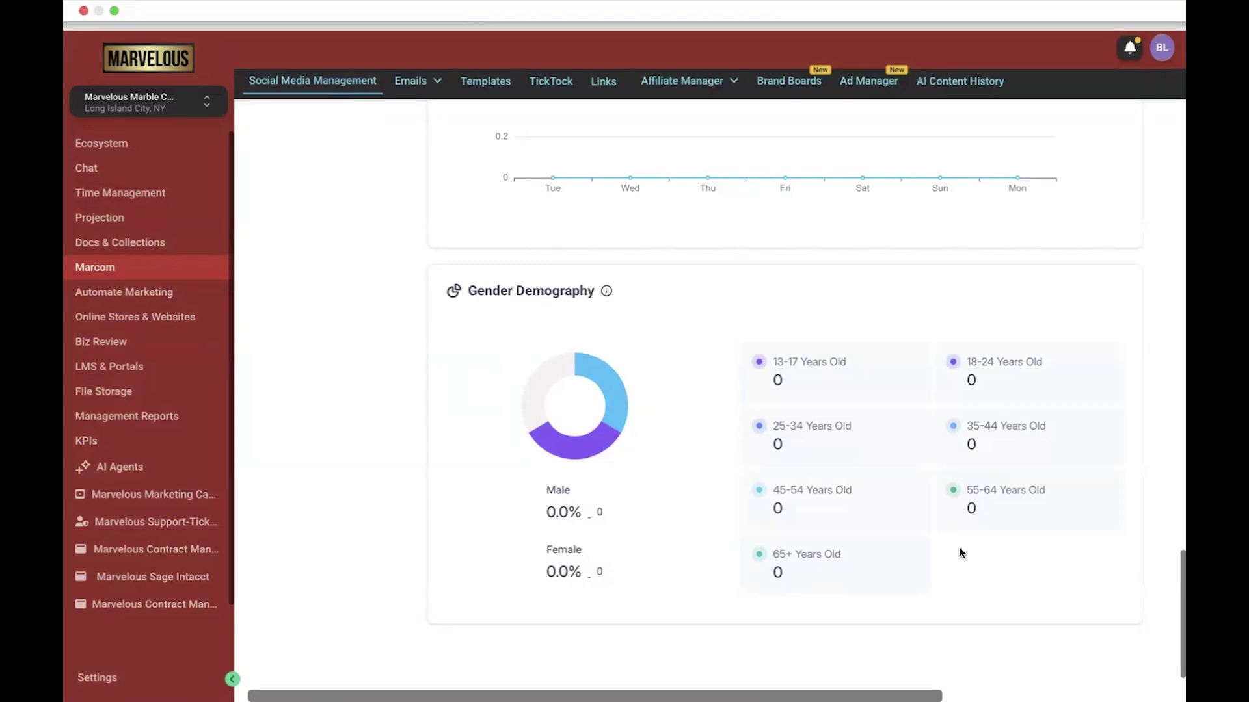
Return to the planner, review the new post options, and view the blank New Social Post composer before going back.
scroll(959, 548, up, 20)
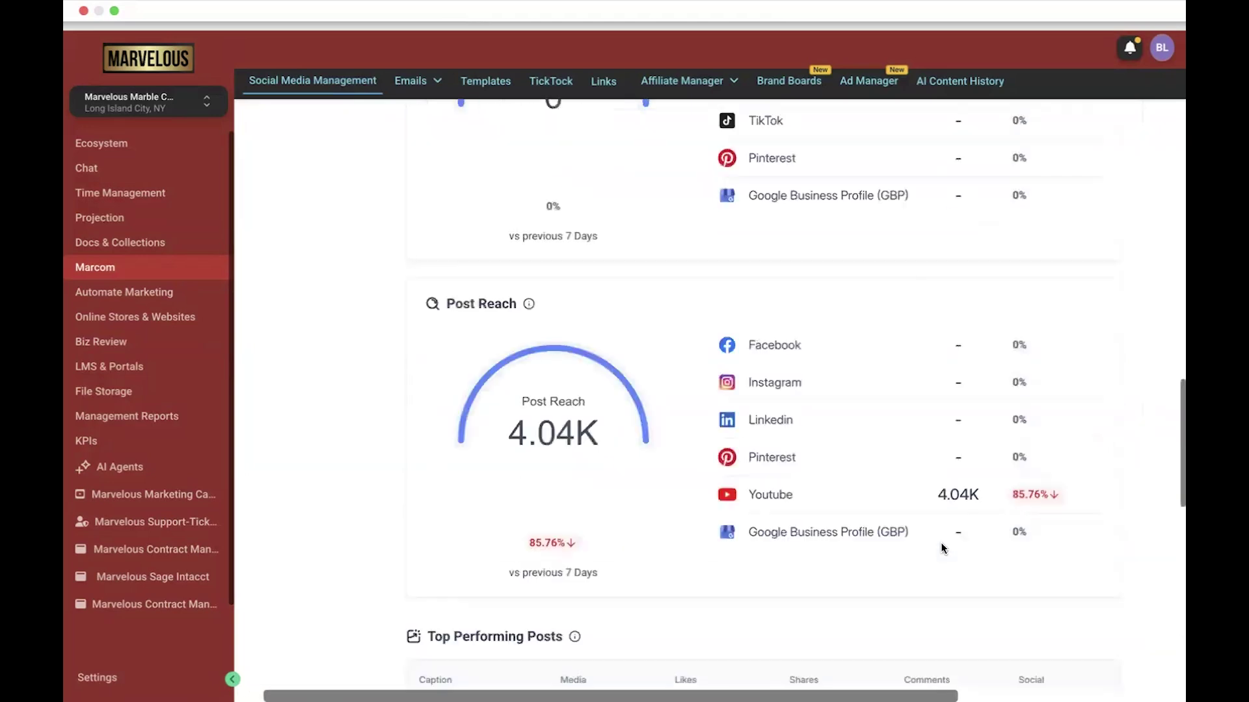
scroll(956, 341, left, 3)
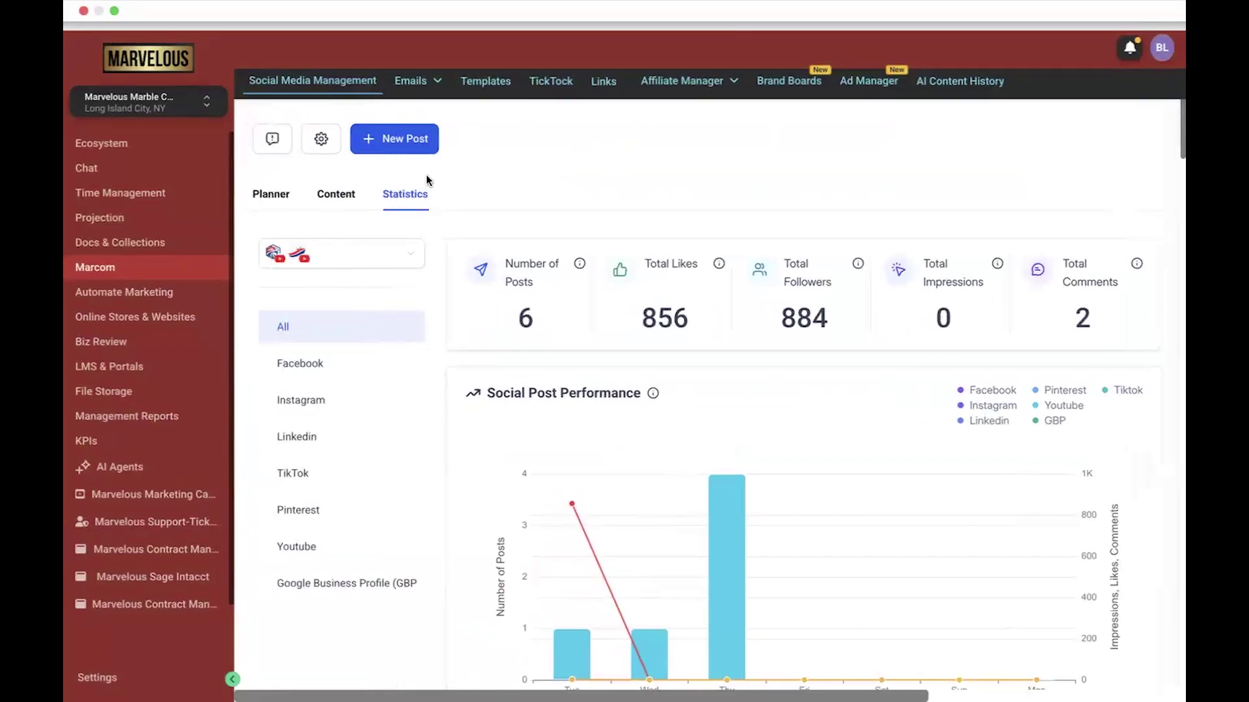
click(276, 196)
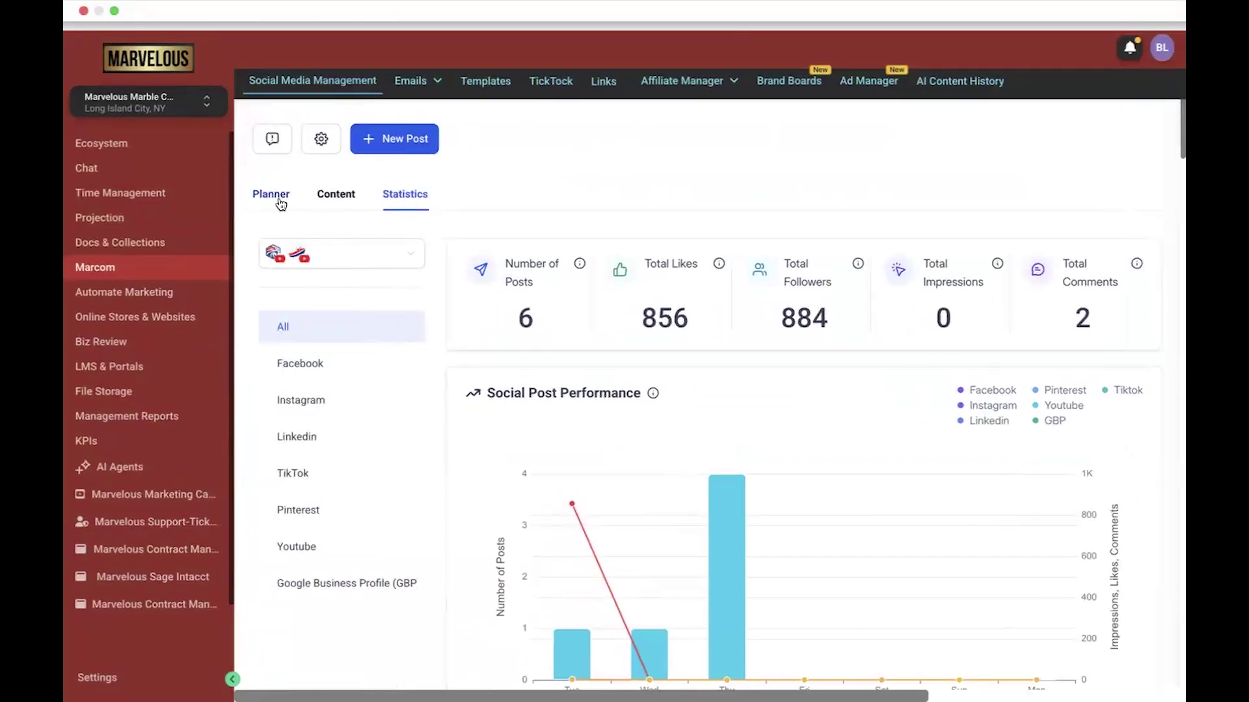
click(420, 146)
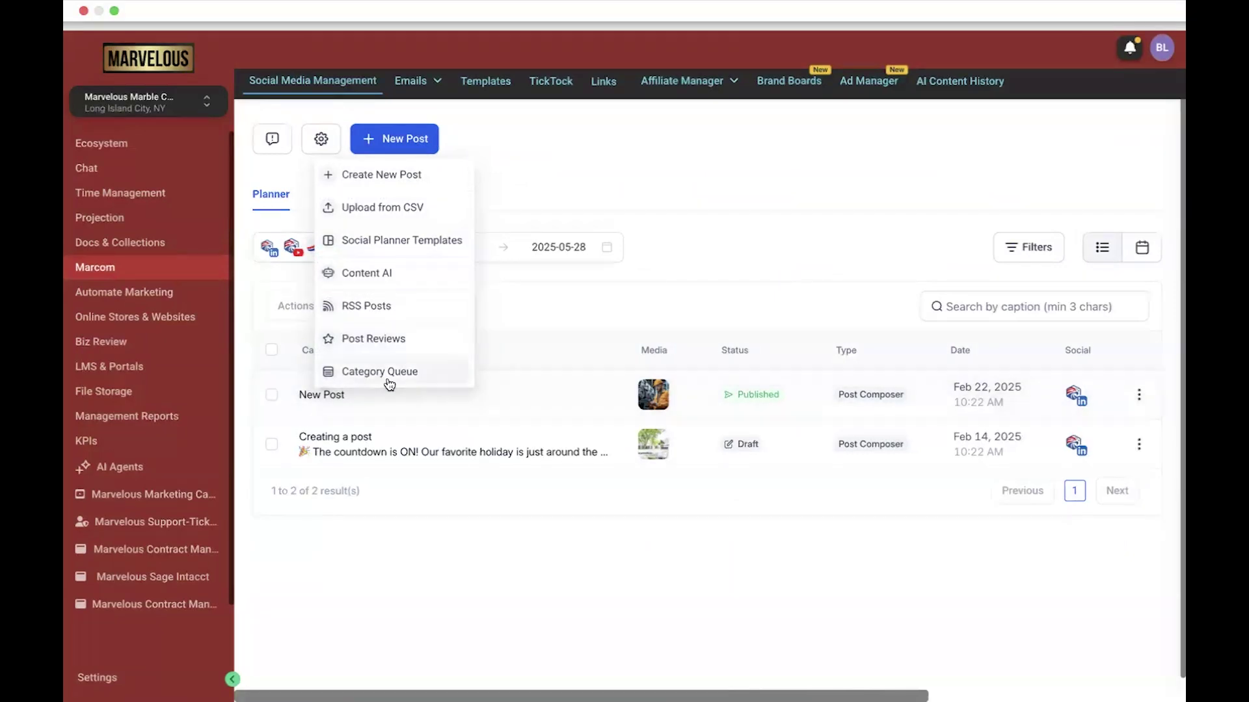
click(441, 188)
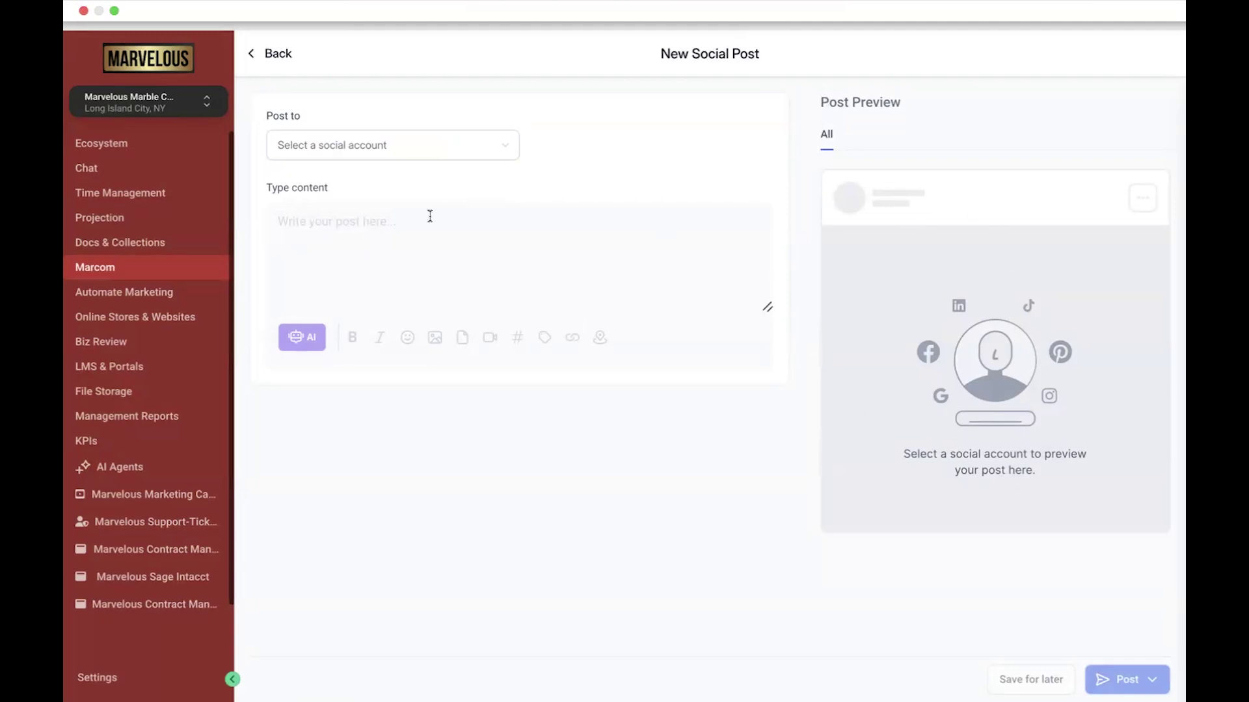
click(255, 53)
Open the email marketing campaigns and look through the Workflow Campaigns and Email Campaigns lists.
mouse_move(434, 86)
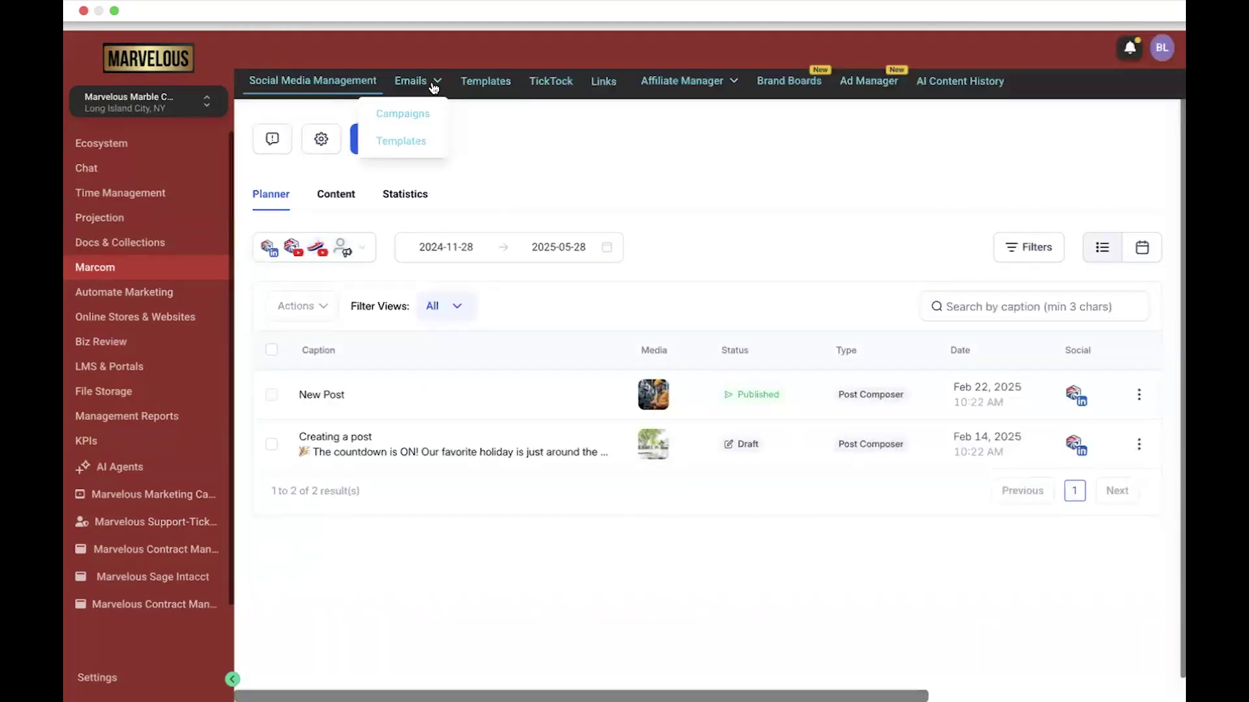
click(433, 87)
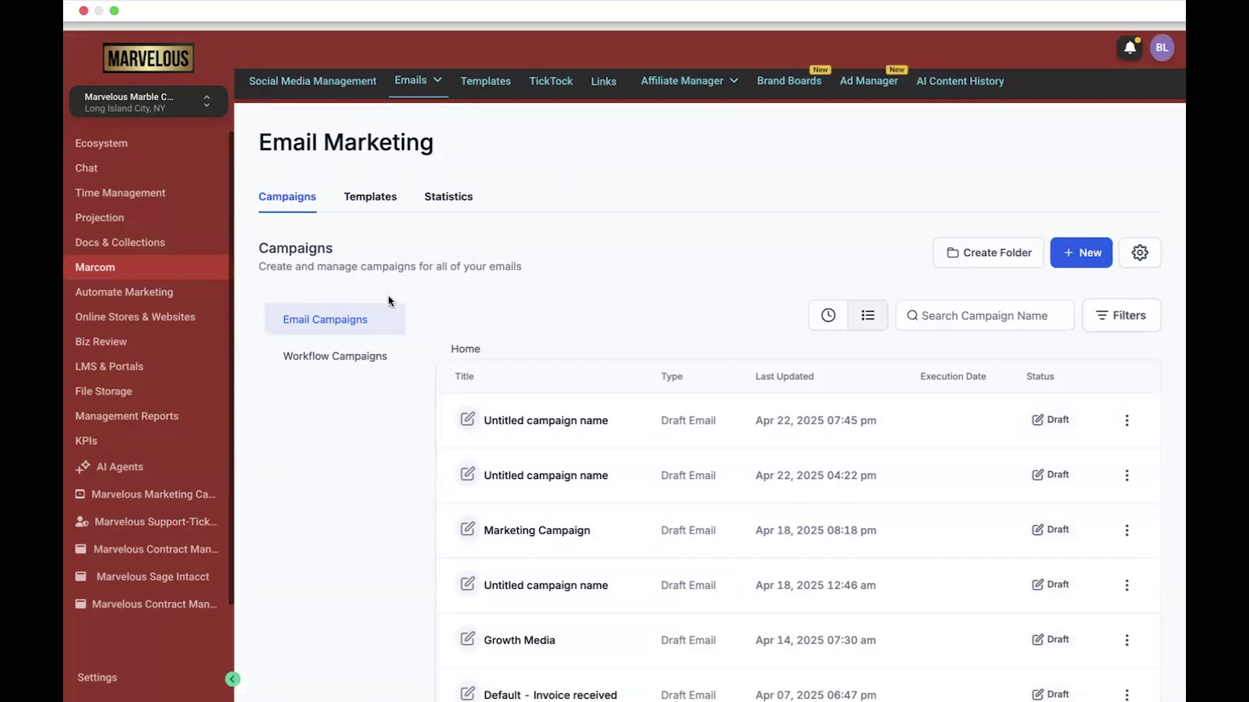
scroll(472, 303, down, 1)
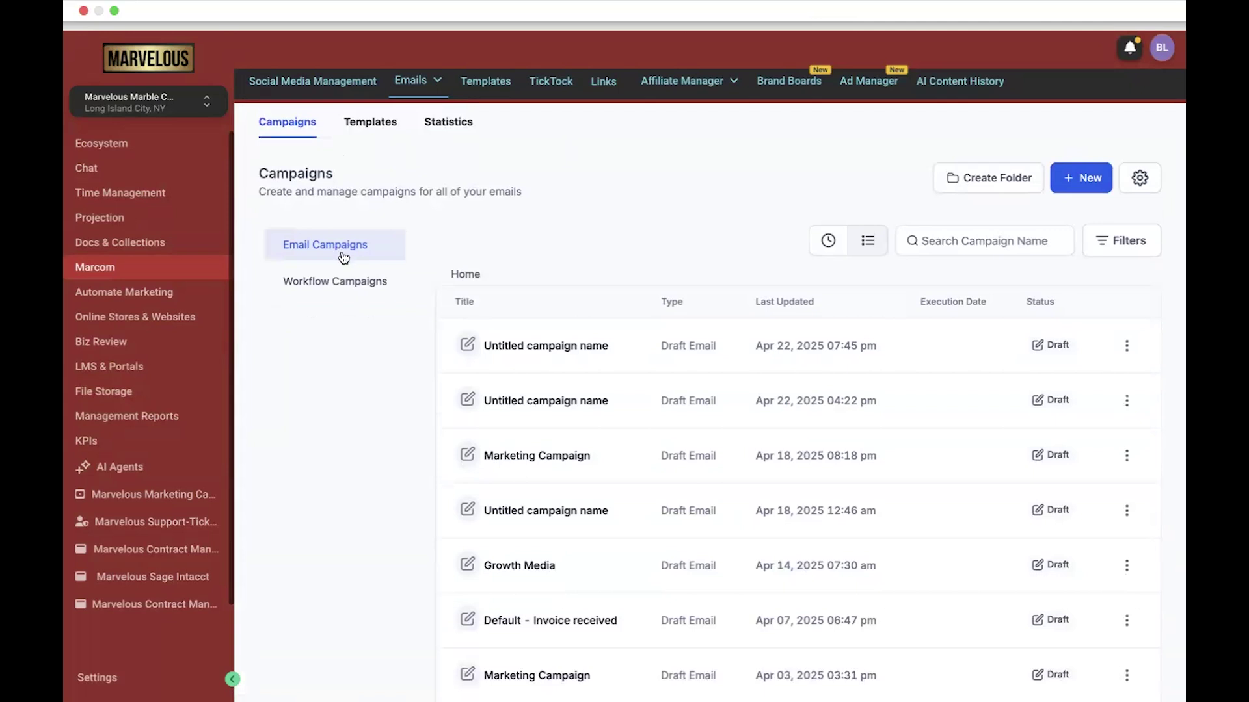
click(337, 288)
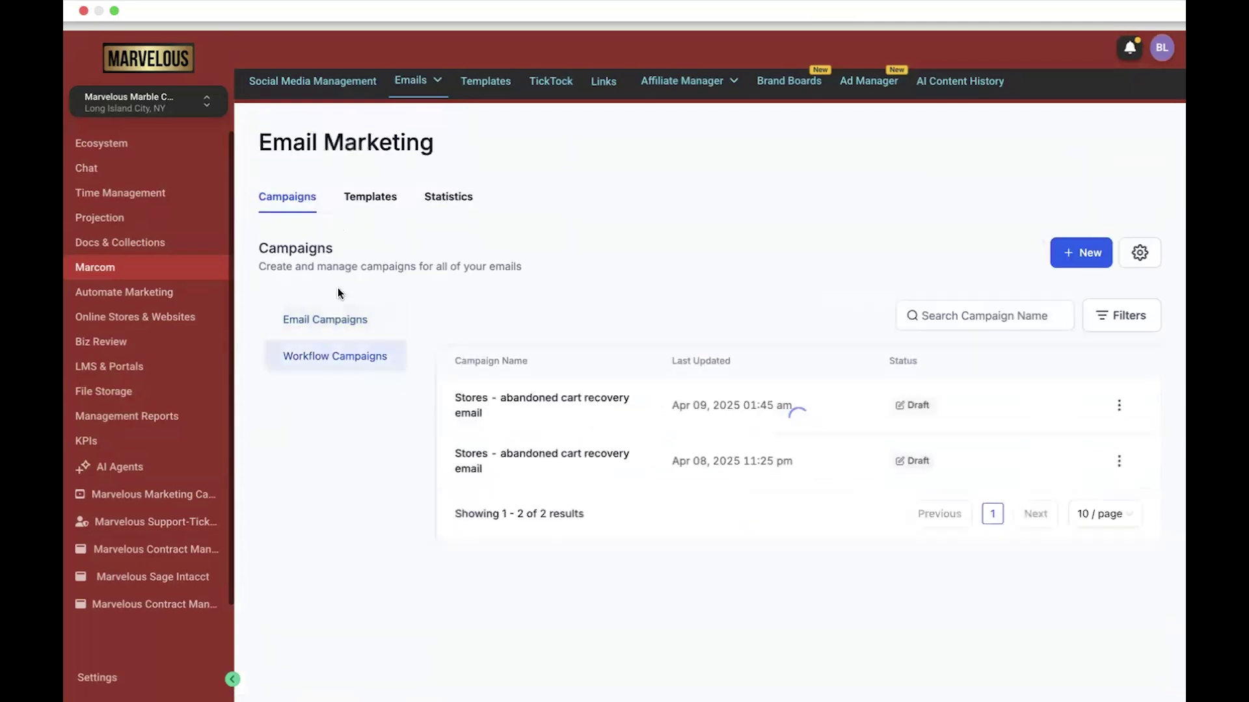
click(355, 333)
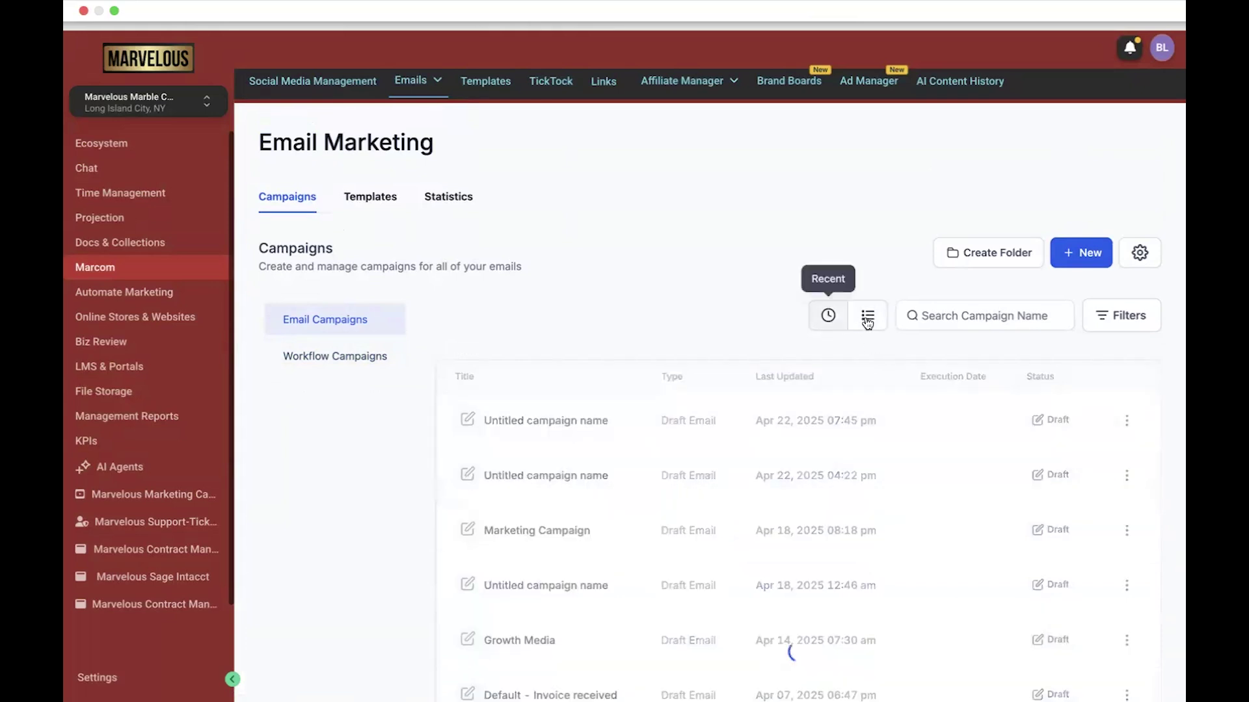
Check the list view, campaign search, status filter and new campaign options for email campaigns without applying any.
click(867, 318)
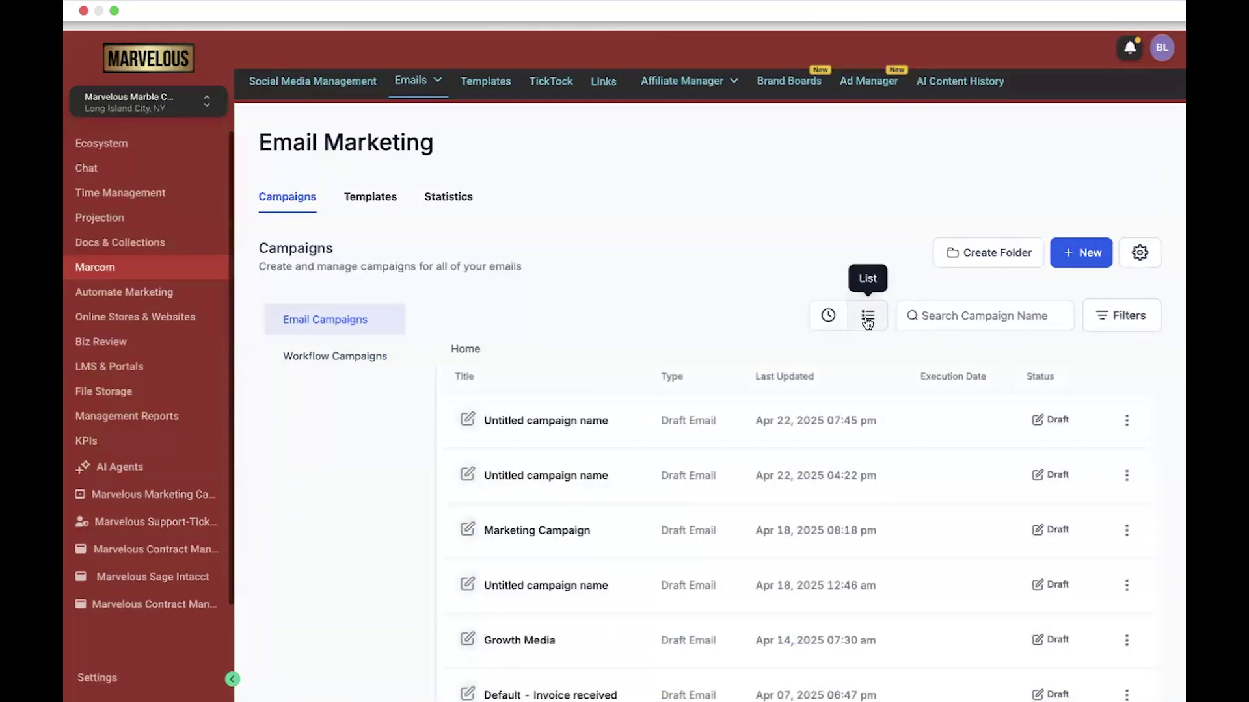
click(1021, 319)
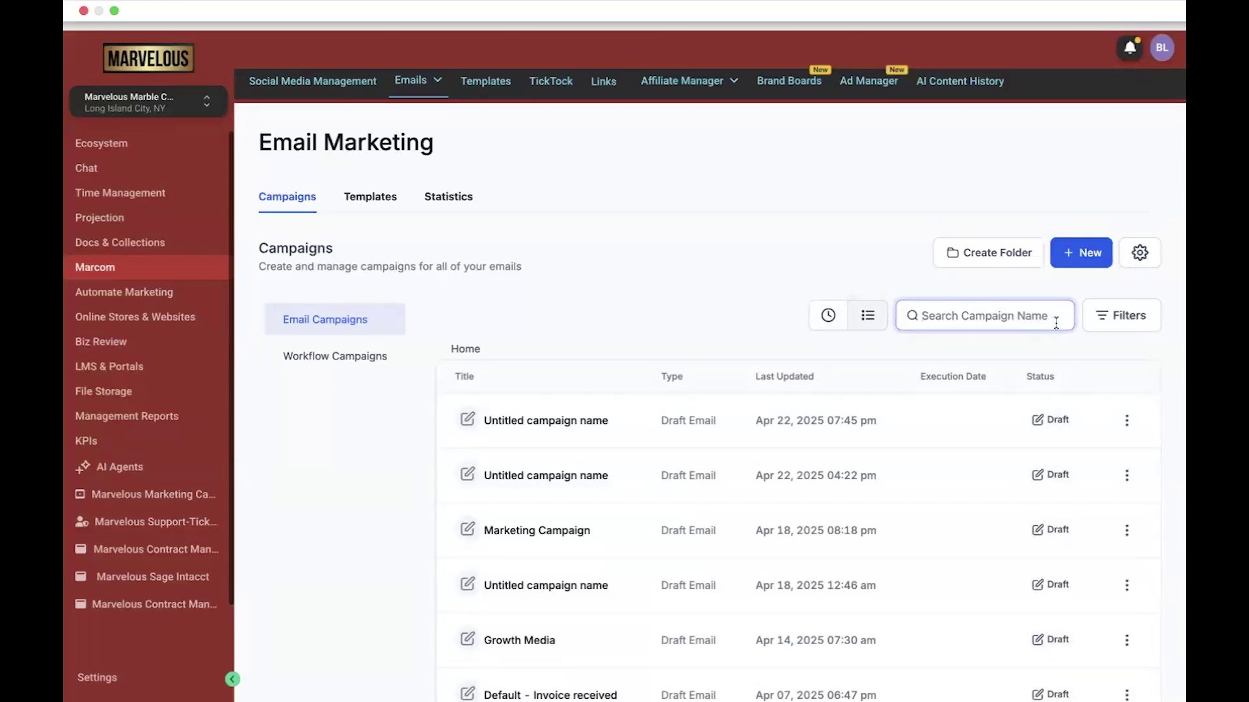
click(1144, 321)
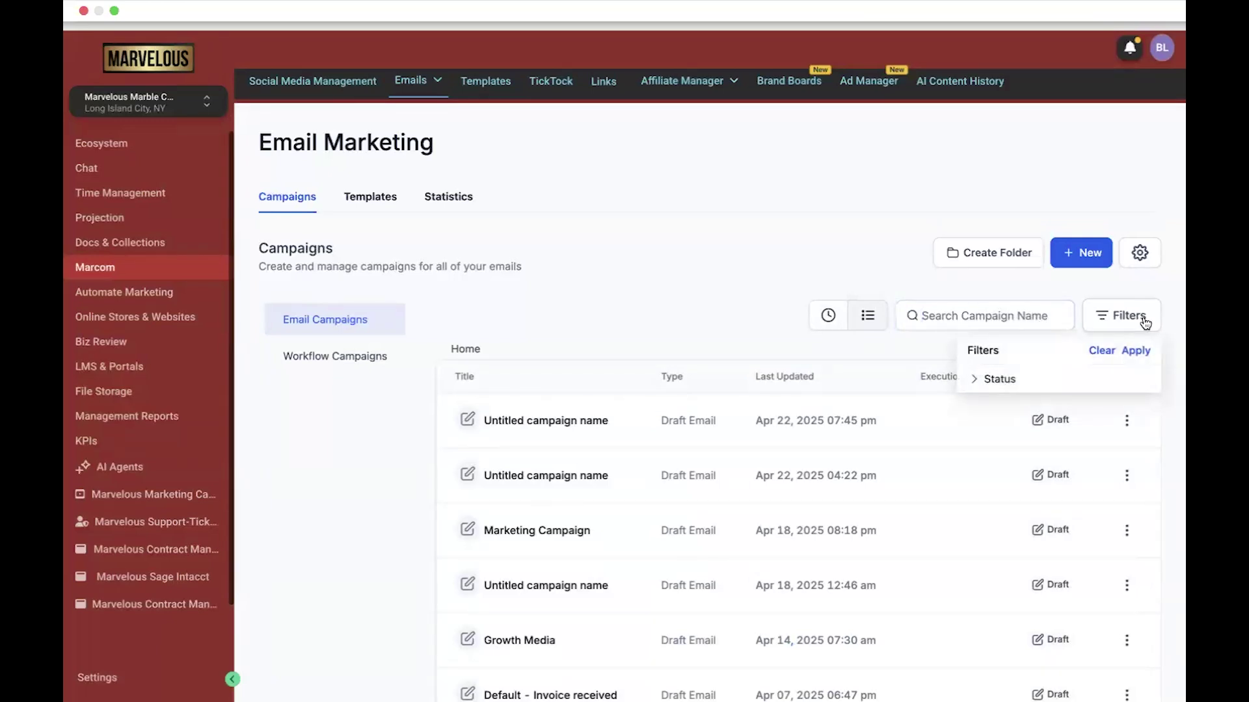
click(846, 217)
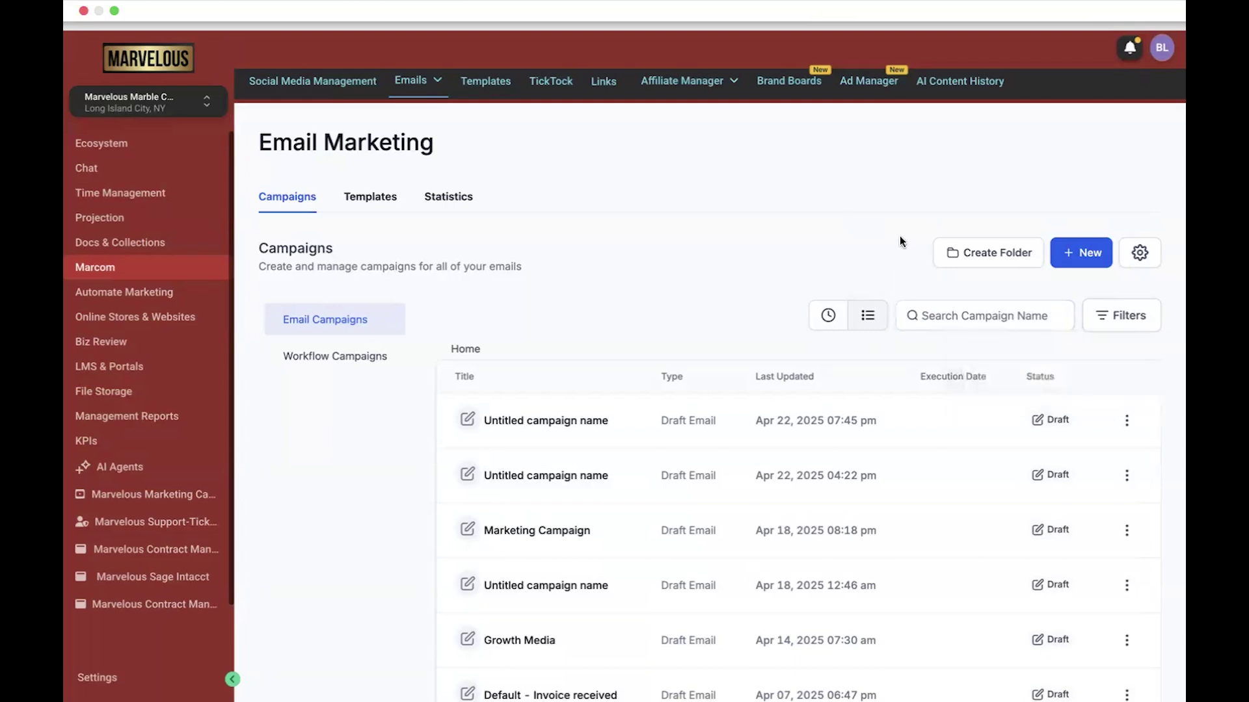
click(1085, 268)
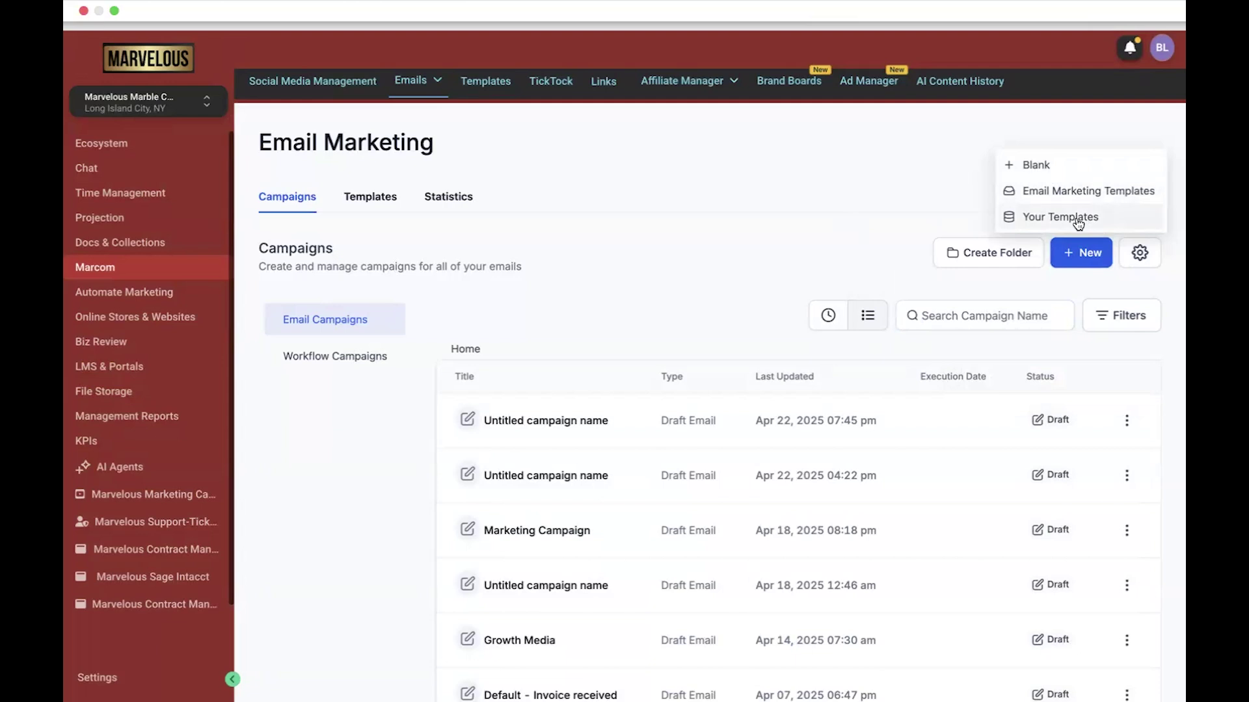
click(829, 225)
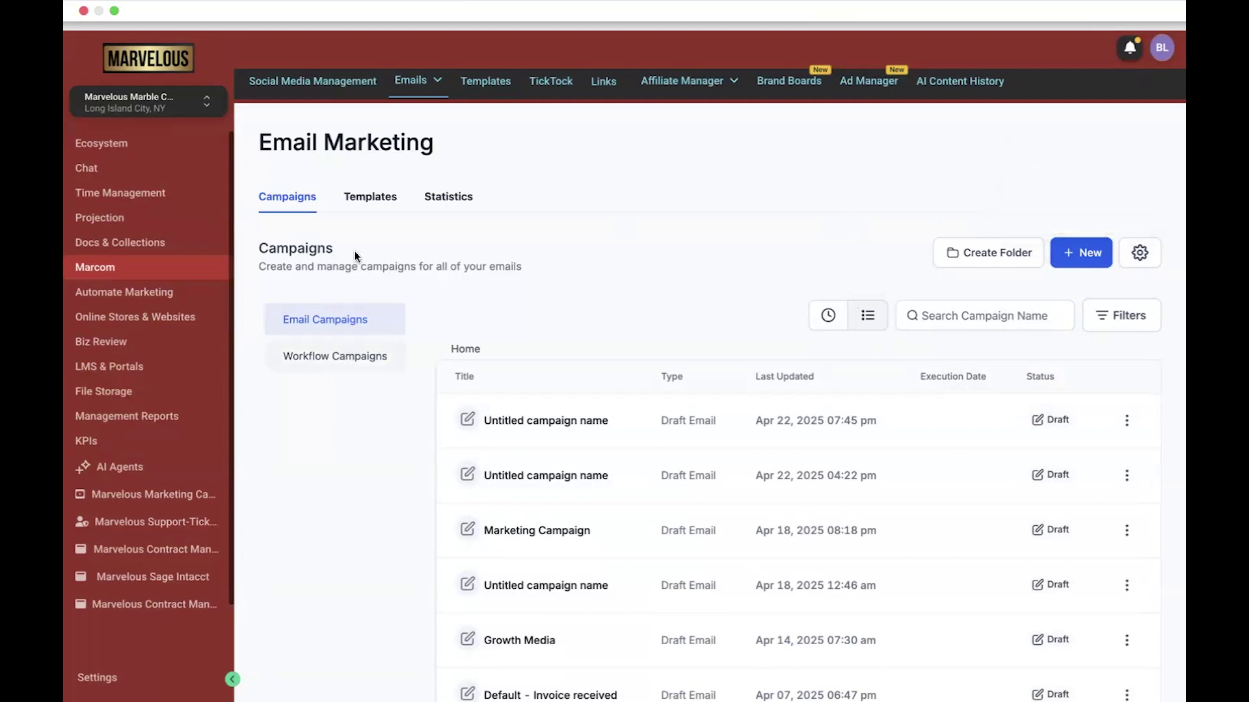
Open the "Default - Invoice received" email template and insert a text element between the invoice message and the View Invoice button.
click(366, 203)
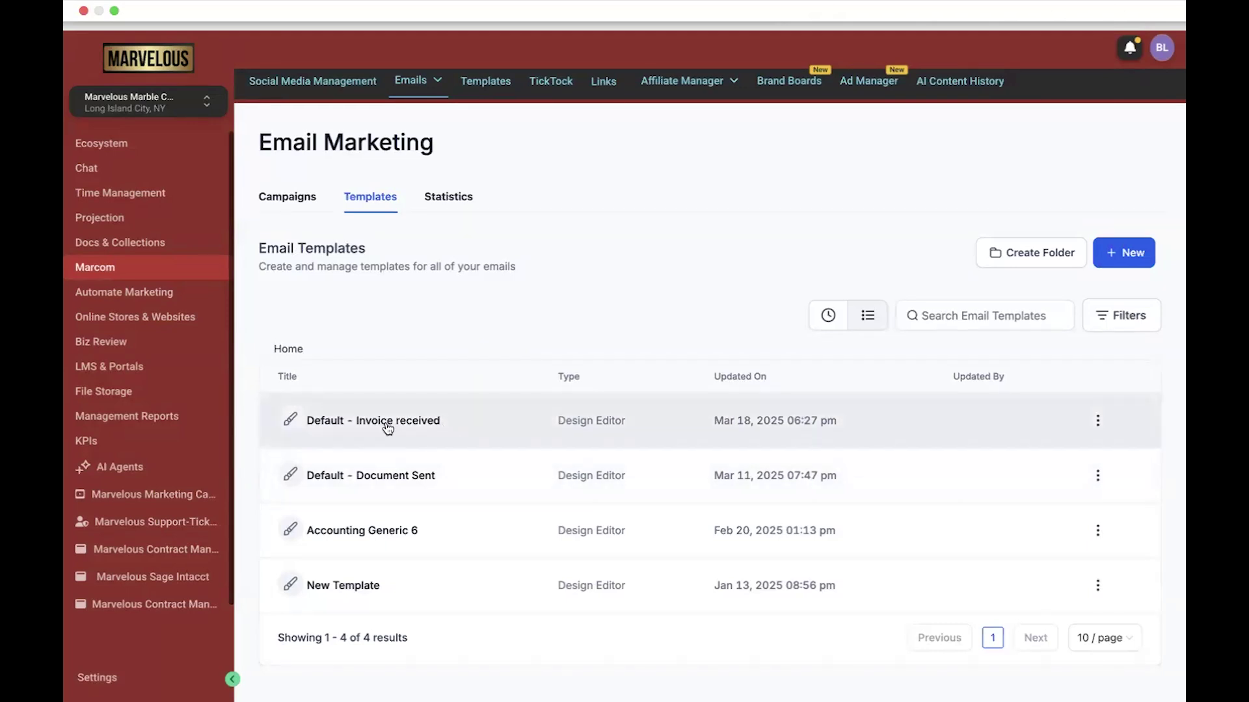
click(388, 428)
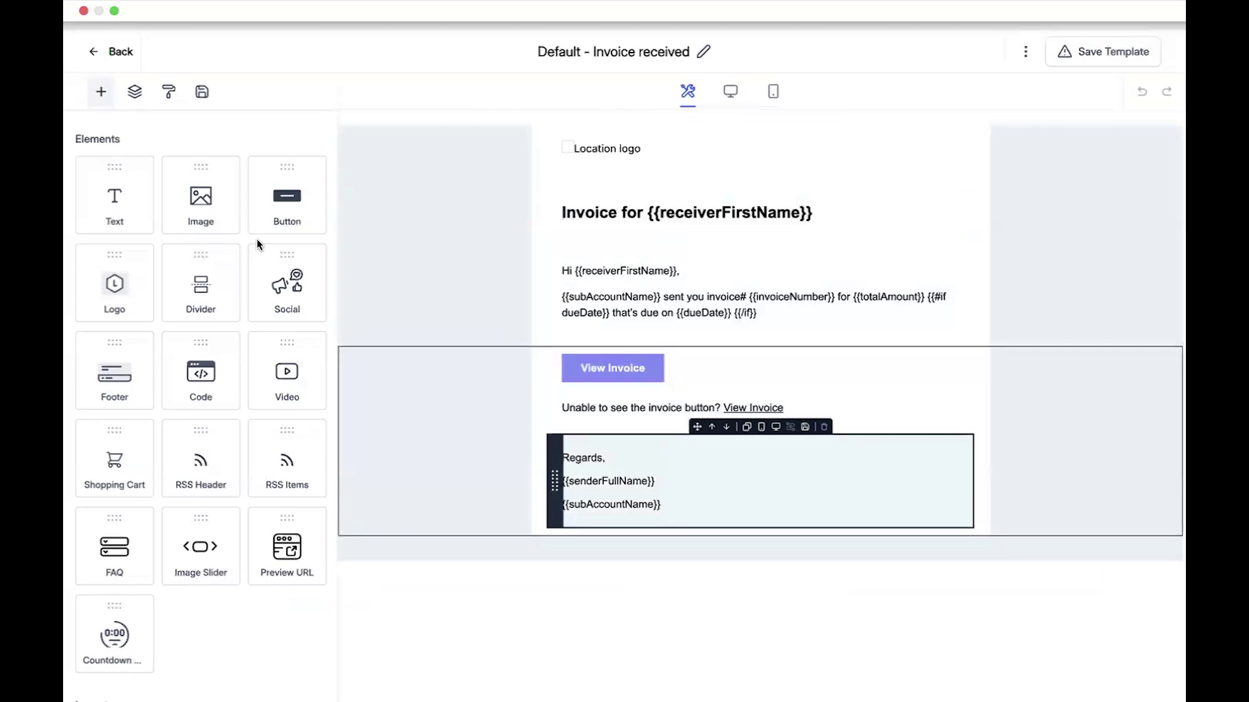
click(114, 209)
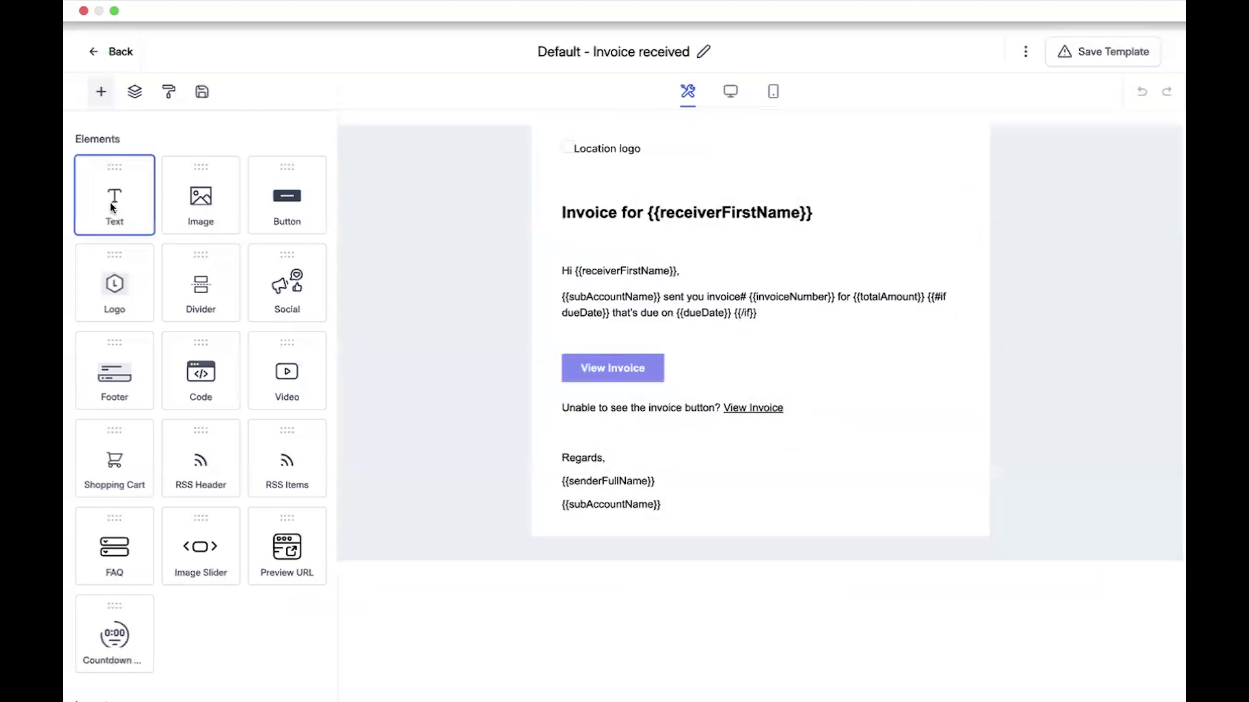
drag(121, 179, 662, 246)
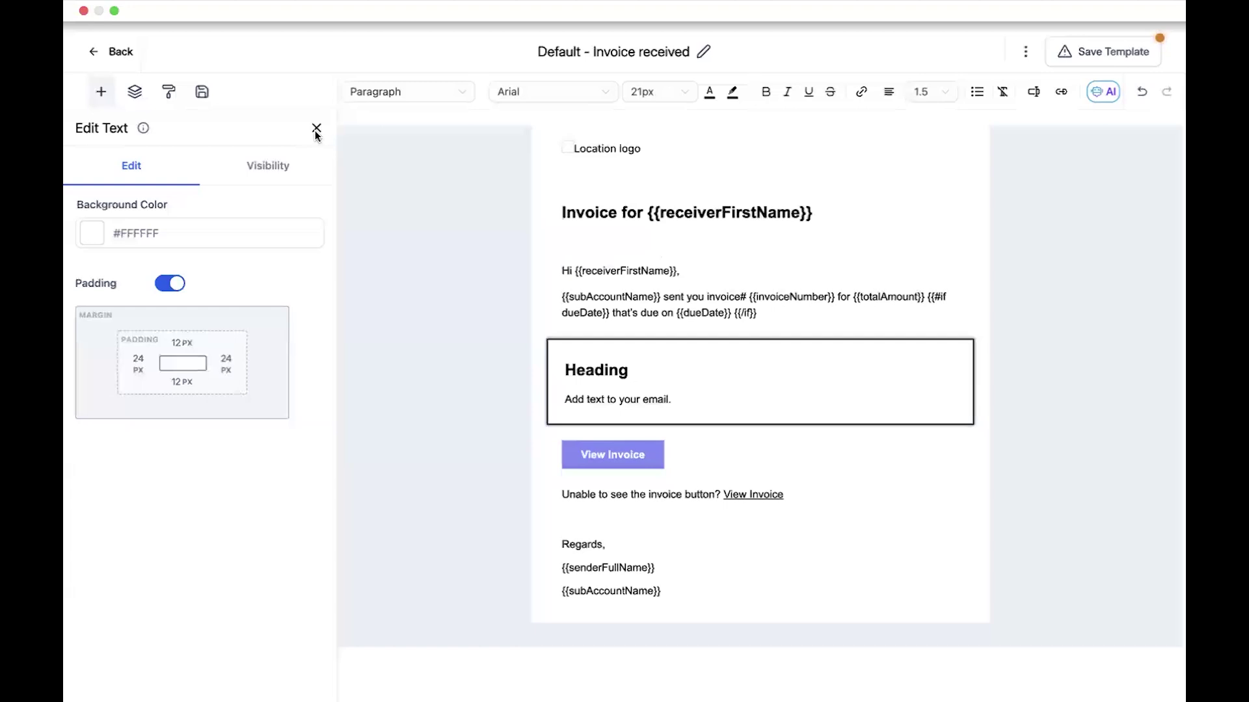
click(316, 128)
Look over the remaining elements and the invoice message's text settings, and leave the template editor without saving.
scroll(173, 502, down, 2)
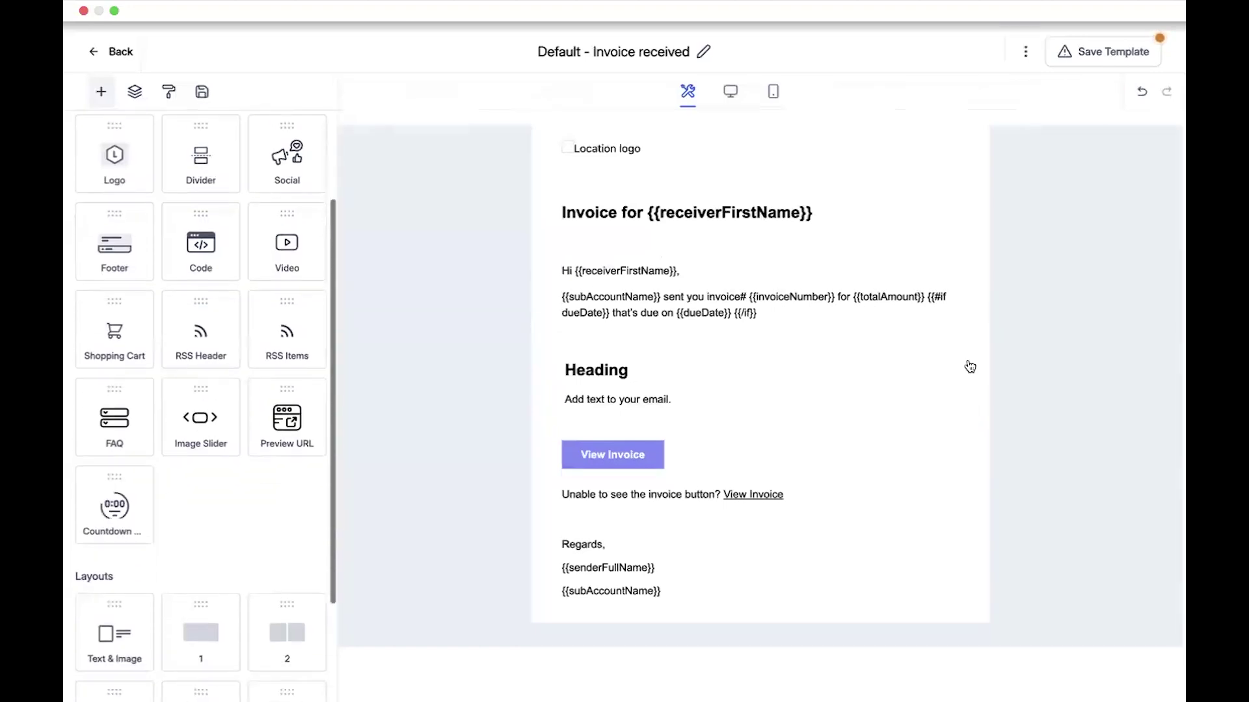
click(852, 307)
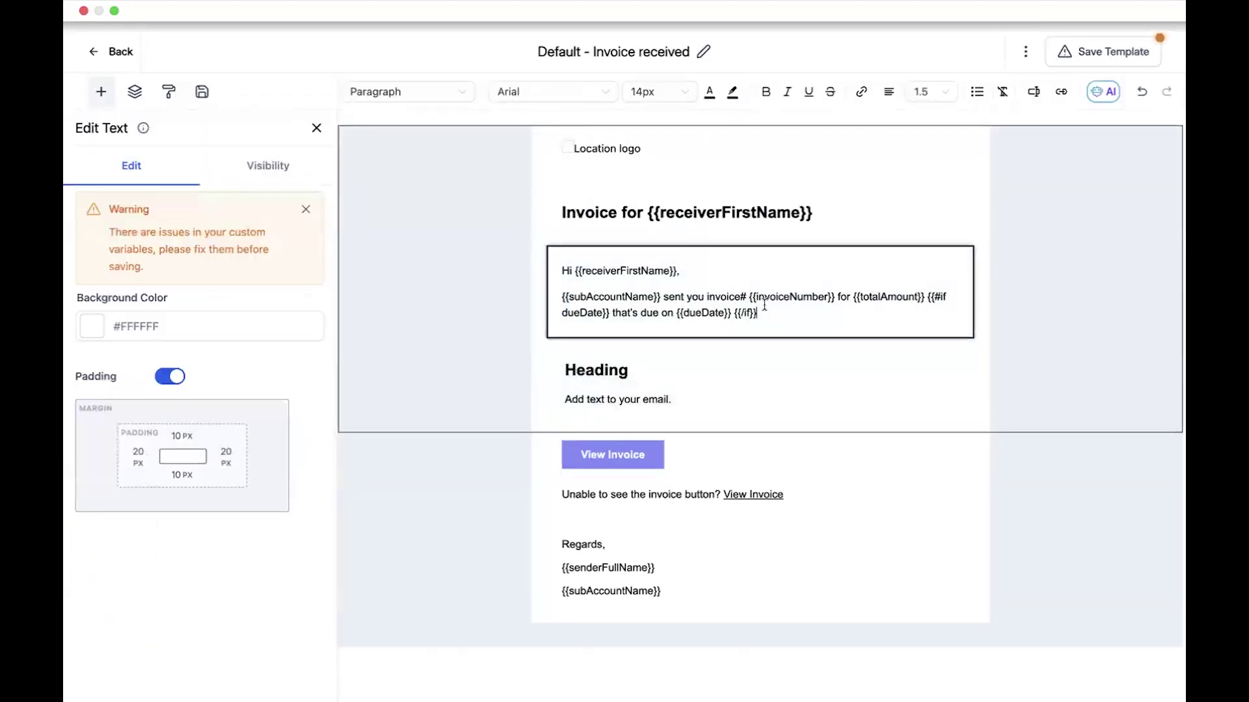
click(91, 52)
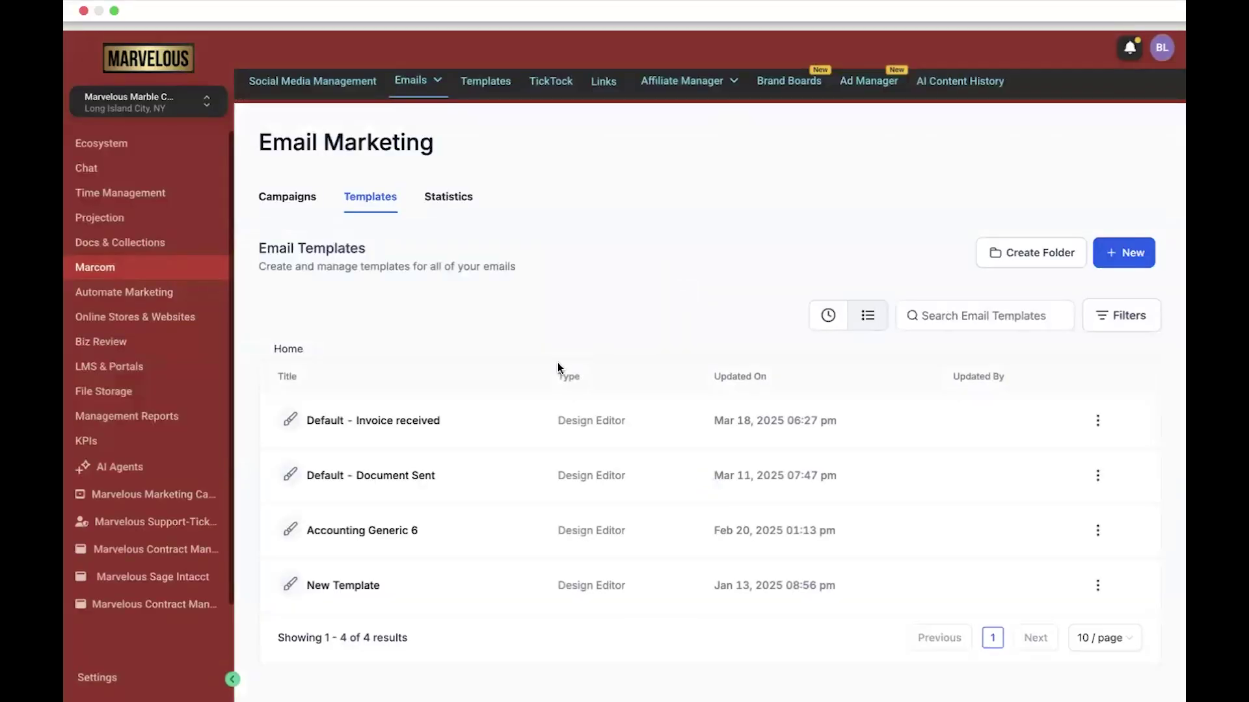
Open the email marketing statistics and view the date range choices without changing the range.
click(461, 203)
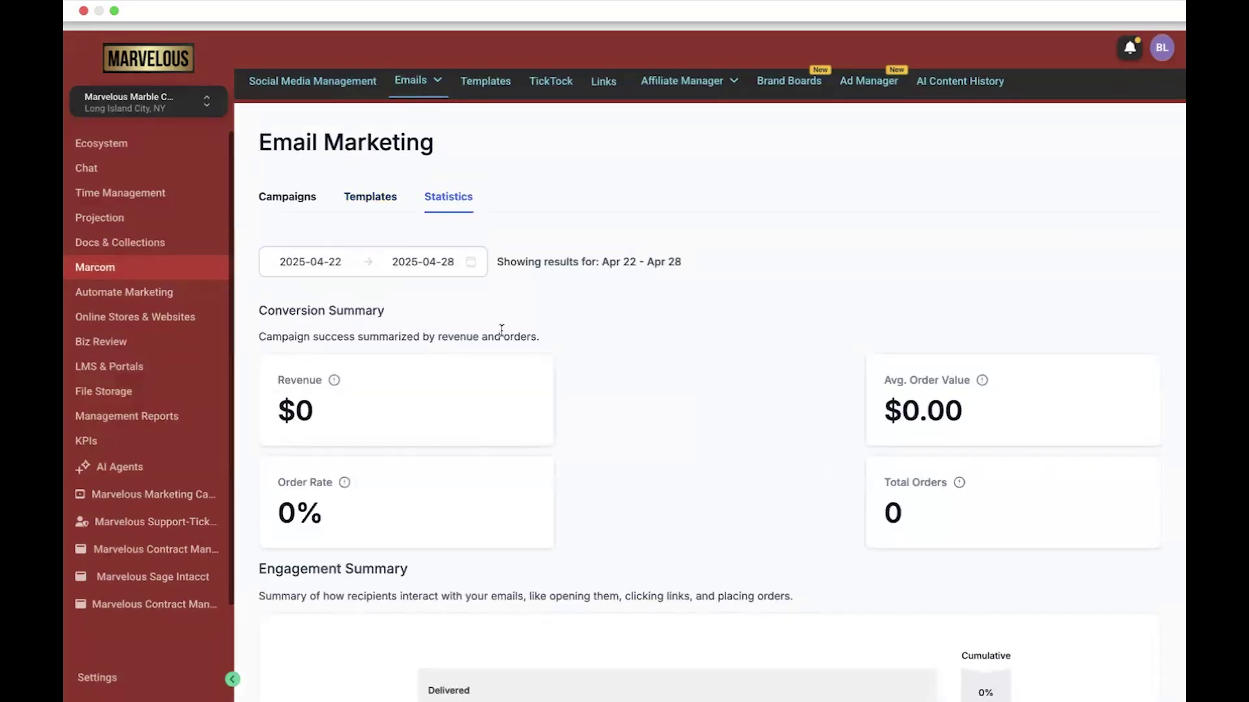
click(383, 272)
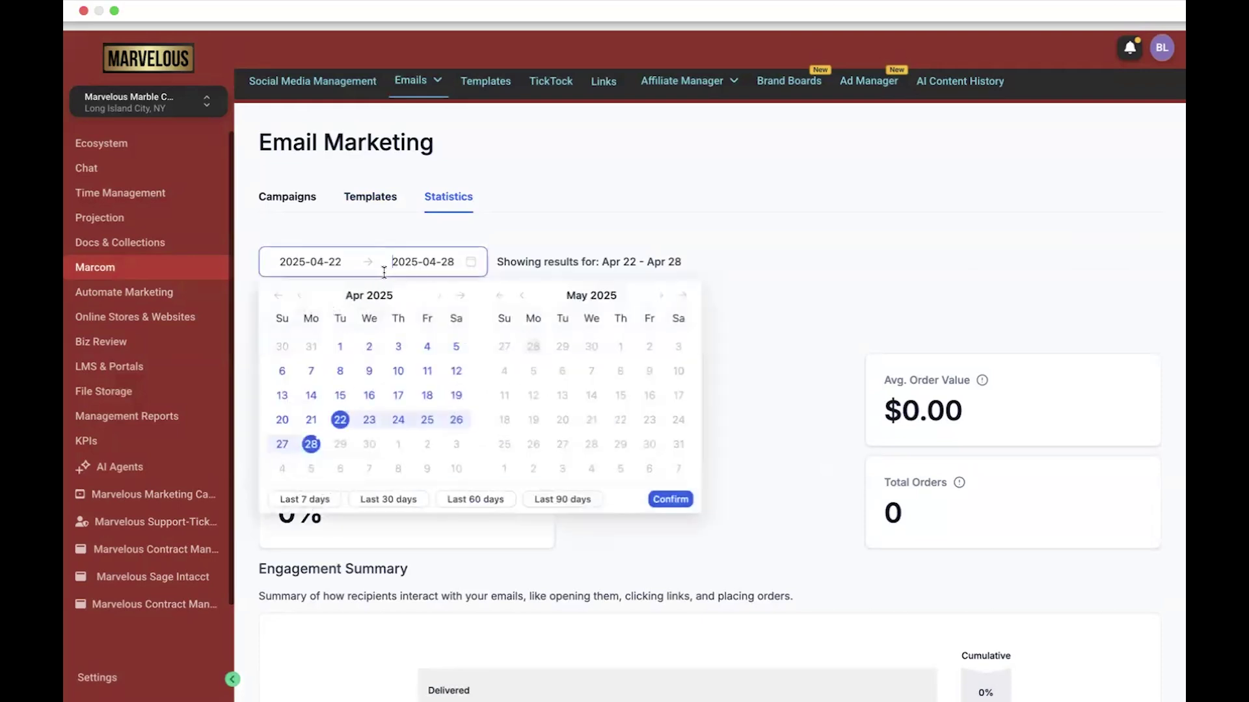
click(793, 267)
Examine the email statistics report from Conversion Summary through engagement and performance analysis to Top performing emails and Most recent emails.
scroll(650, 384, down, 2)
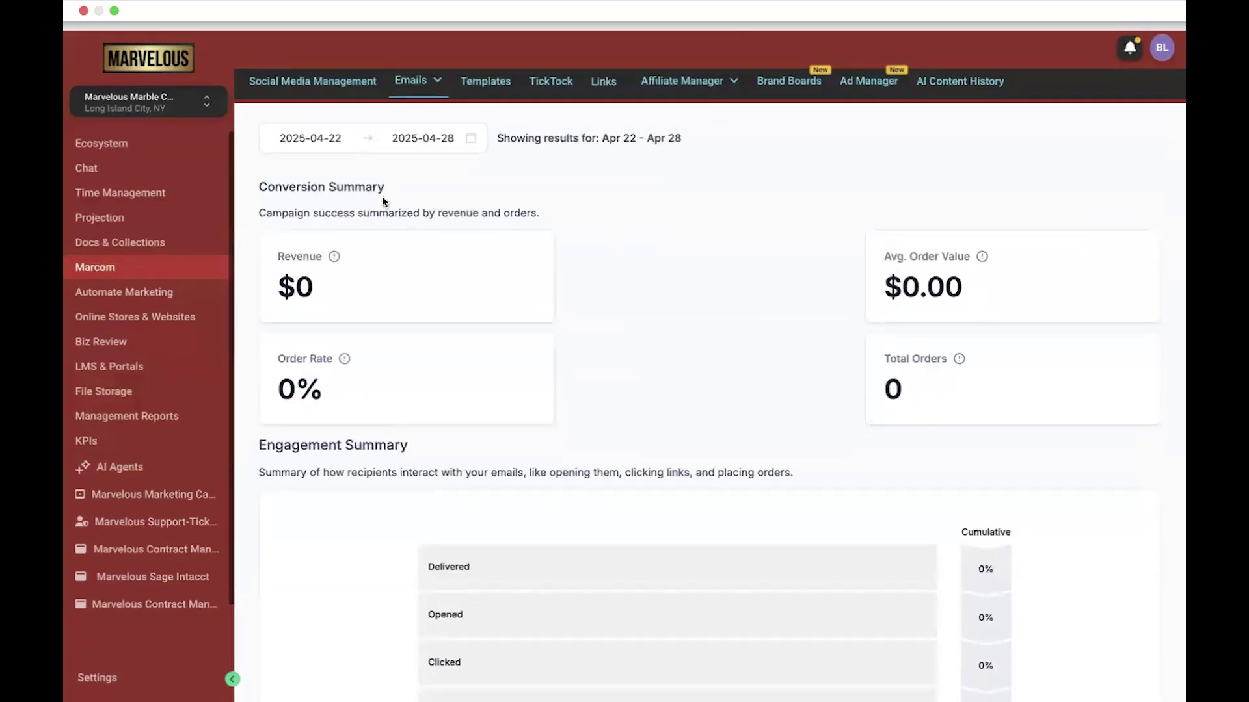
scroll(463, 454, down, 1)
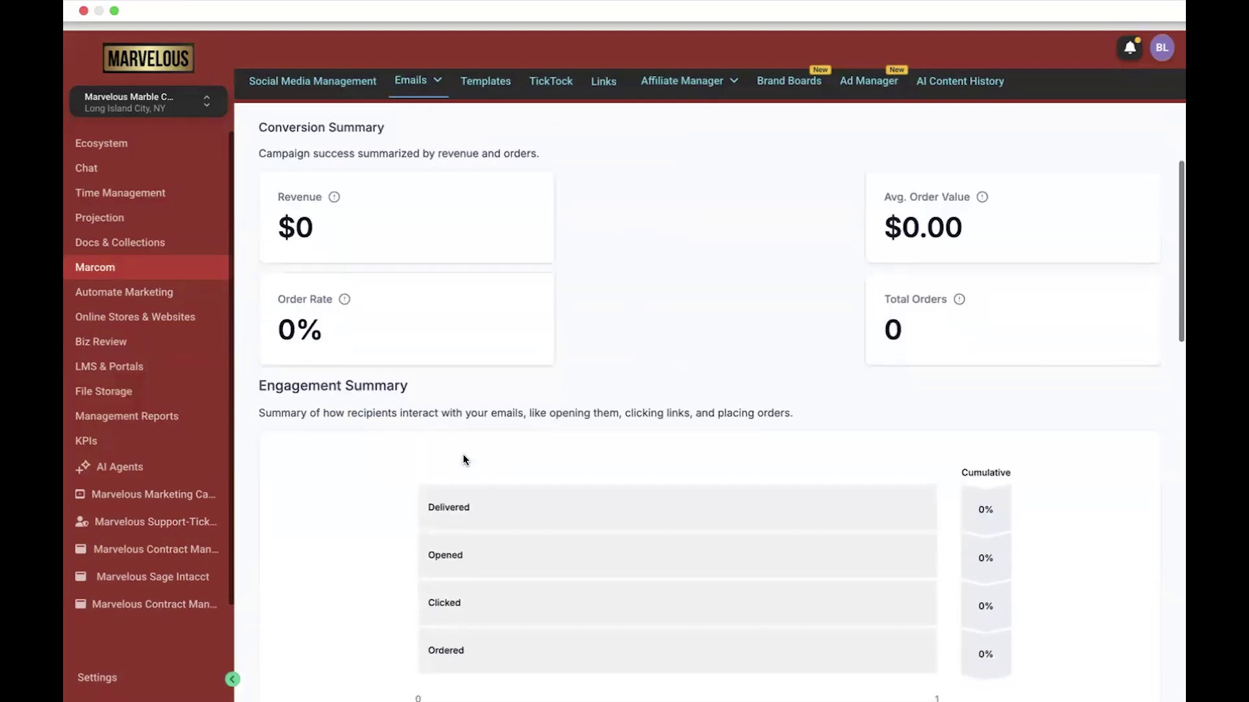
scroll(463, 454, down, 3)
scroll(463, 454, down, 1)
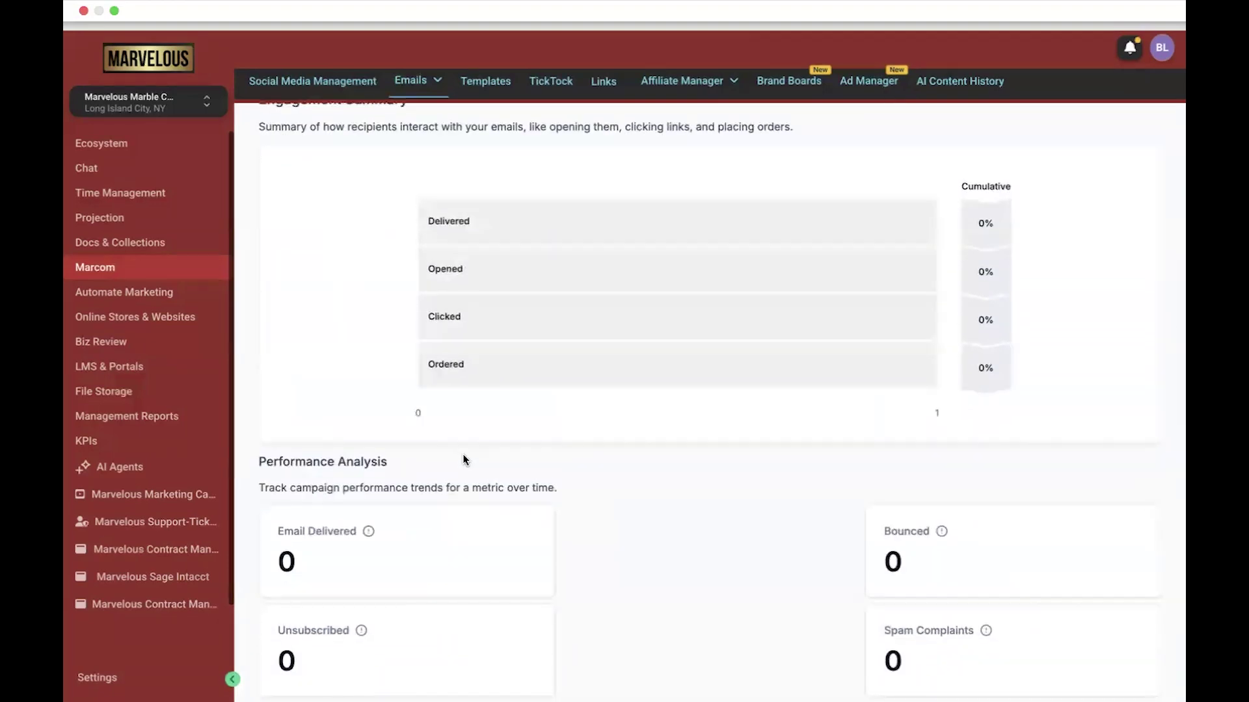
scroll(462, 454, down, 2)
scroll(463, 456, down, 7)
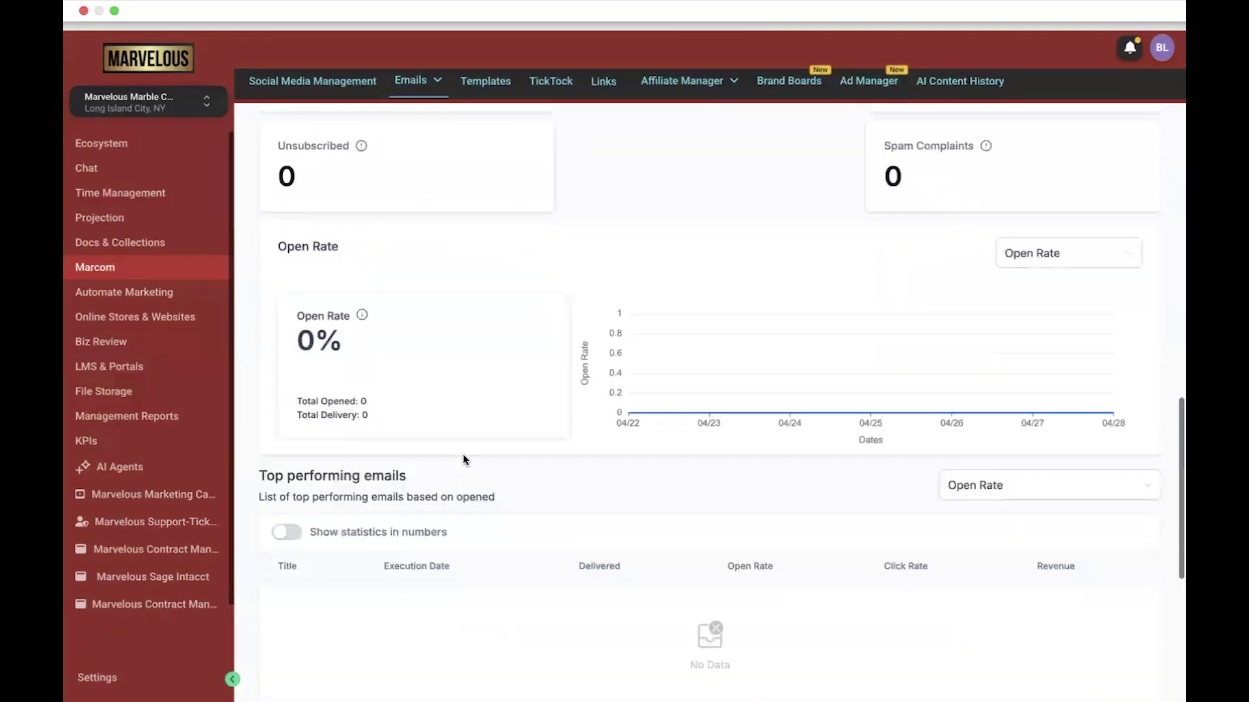
scroll(463, 454, down, 3)
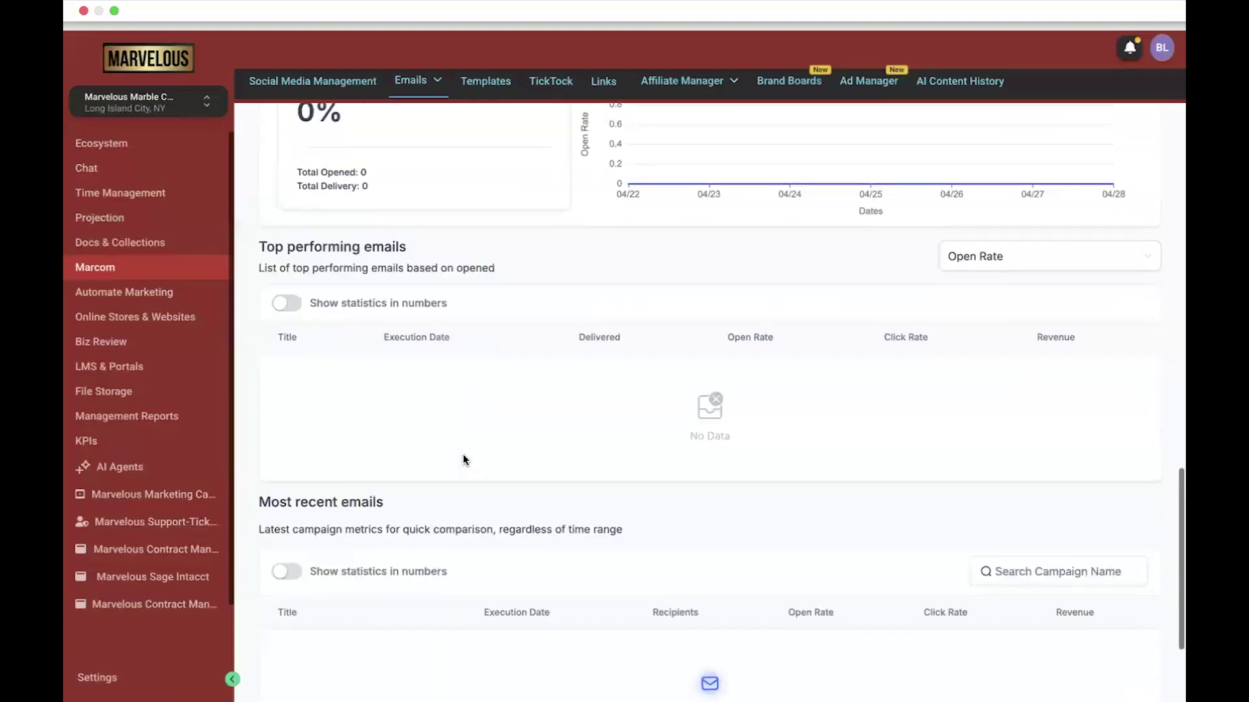
scroll(462, 454, down, 1)
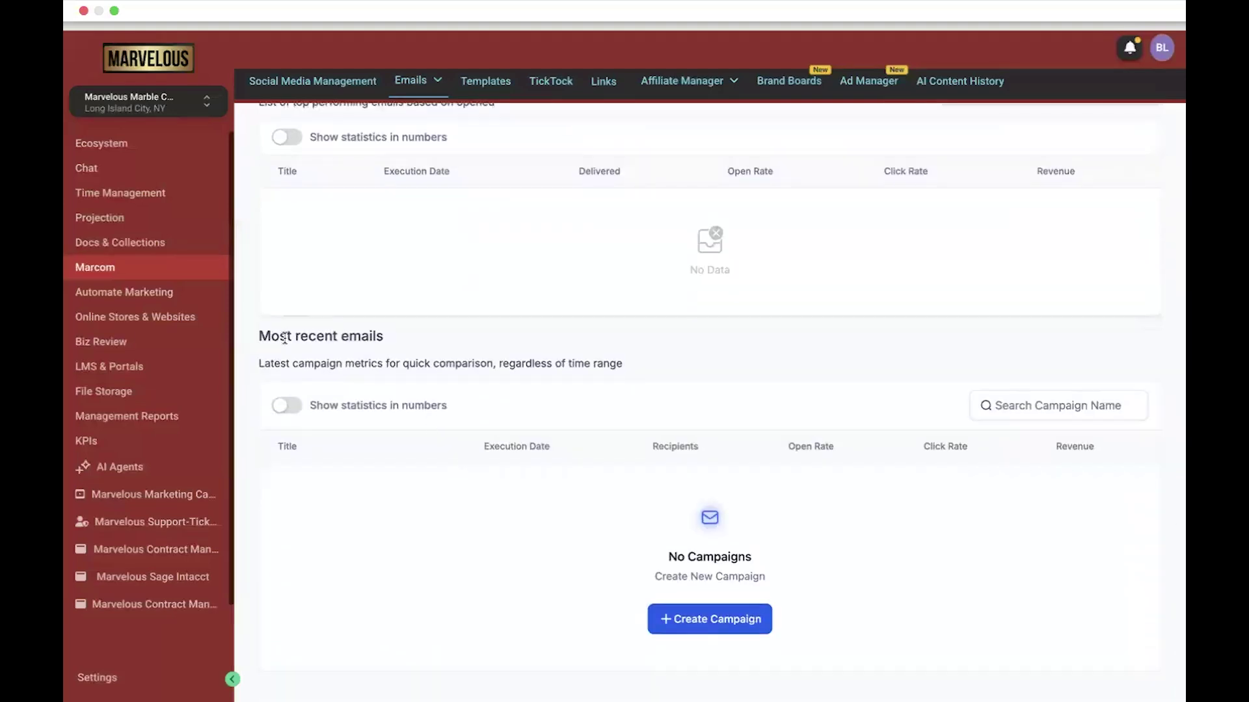
scroll(402, 351, up, 2)
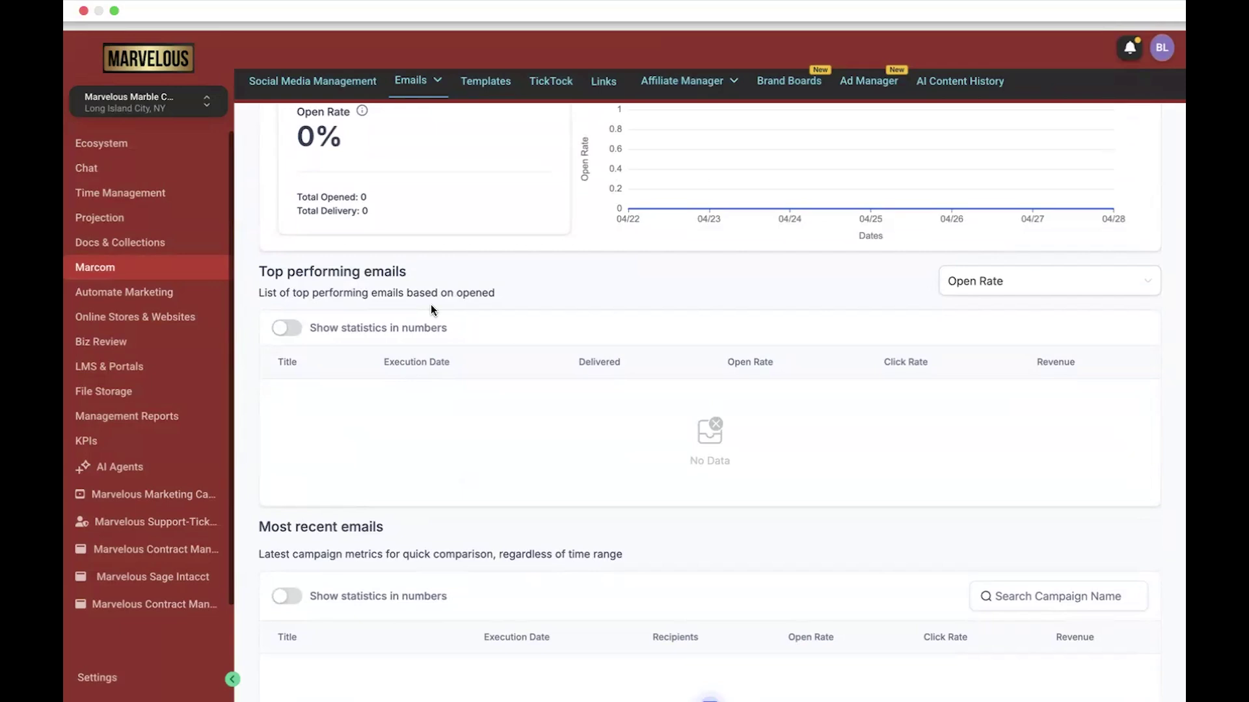
scroll(430, 306, up, 10)
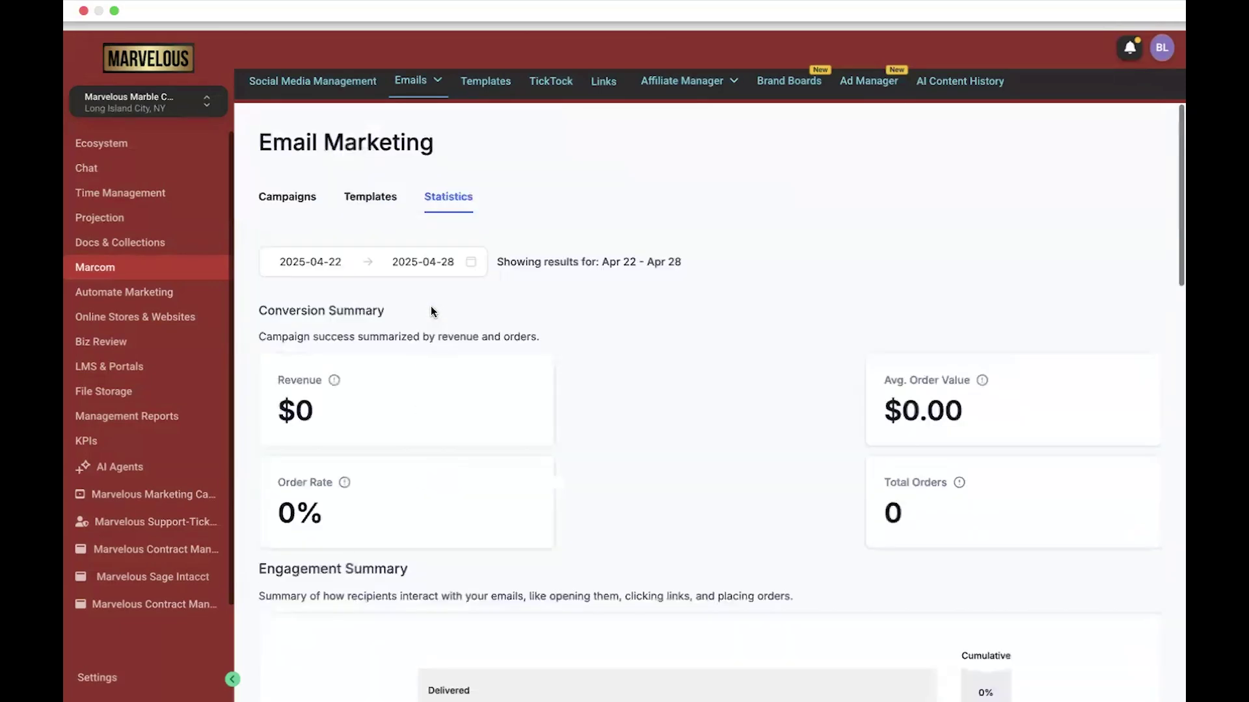
Open the snippet templates and view the Folders list before returning to the All Snippets list.
click(488, 89)
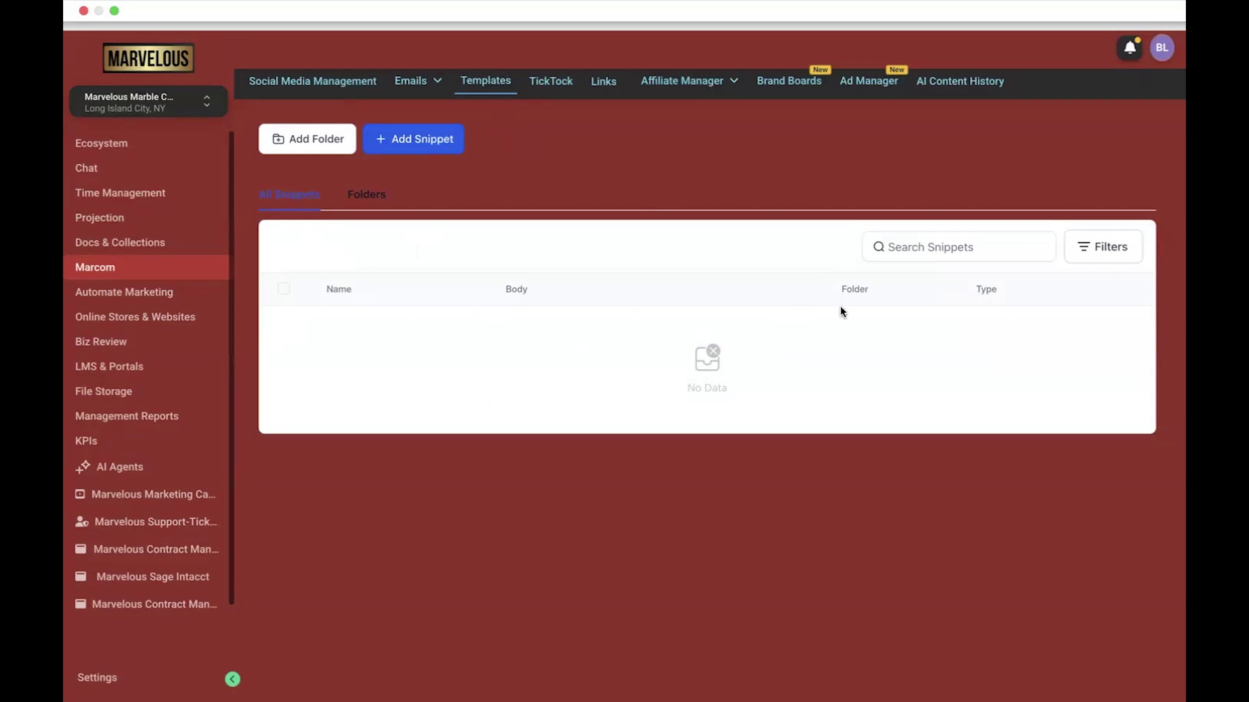
click(929, 245)
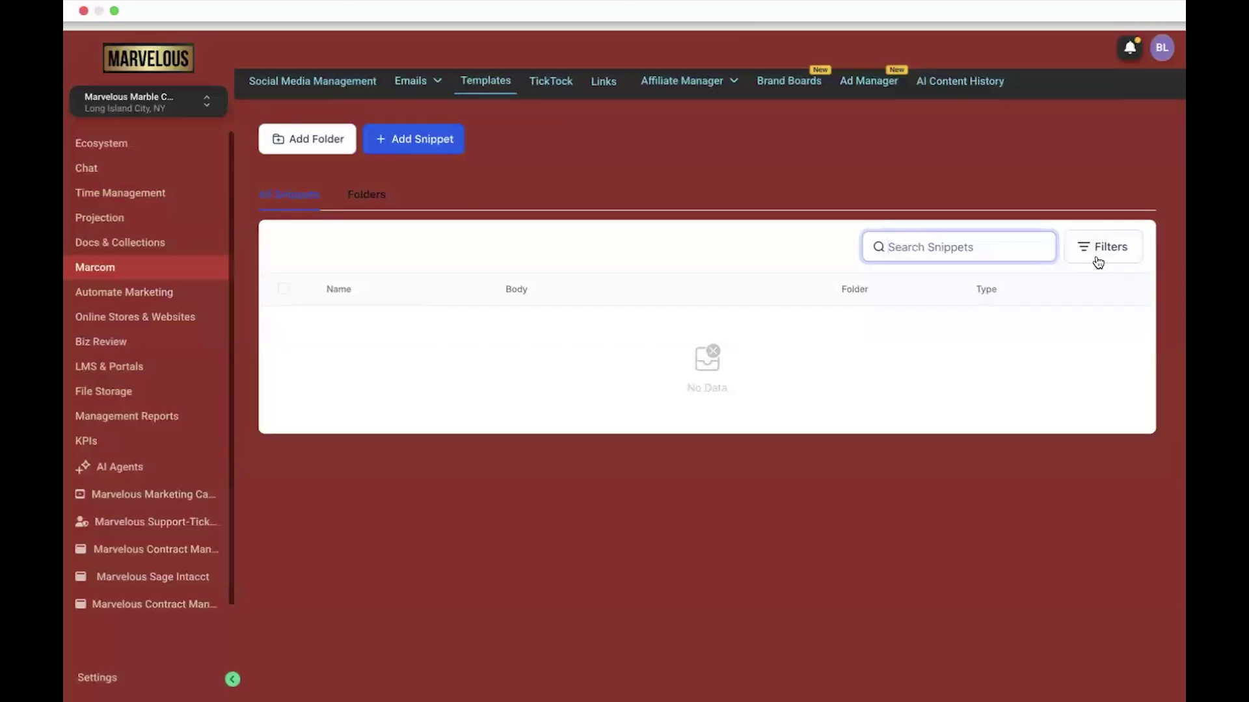
click(366, 194)
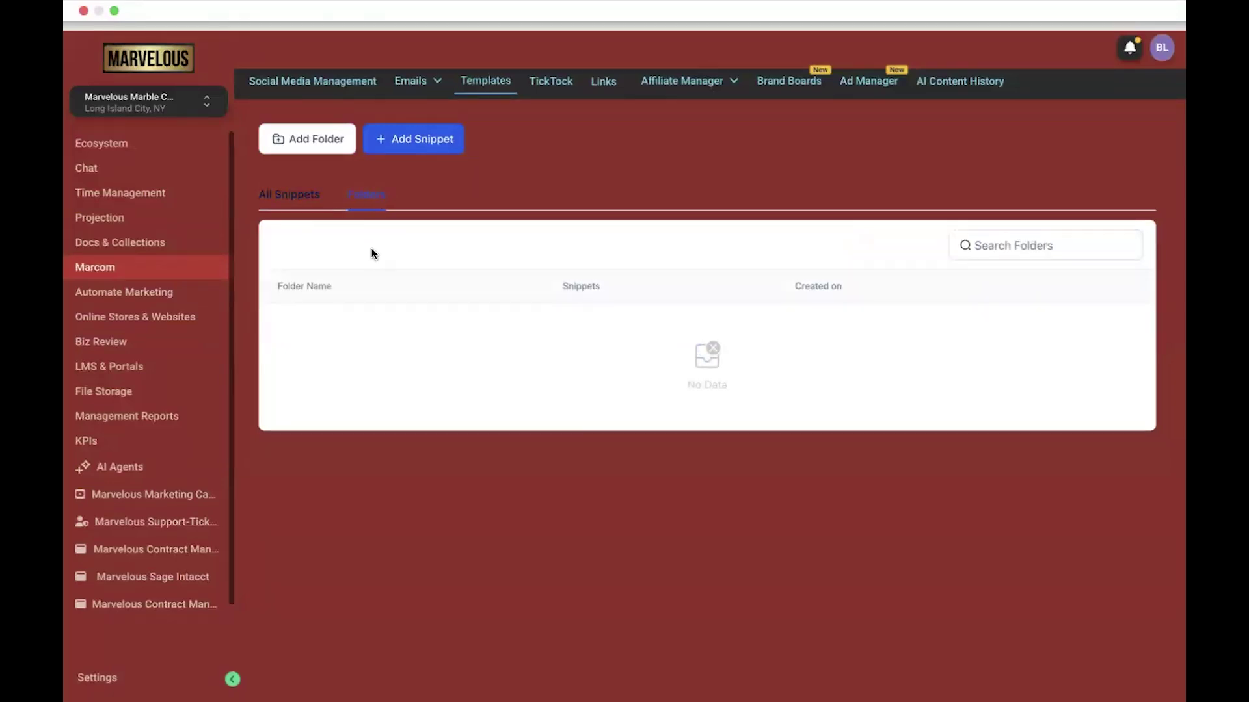
click(304, 201)
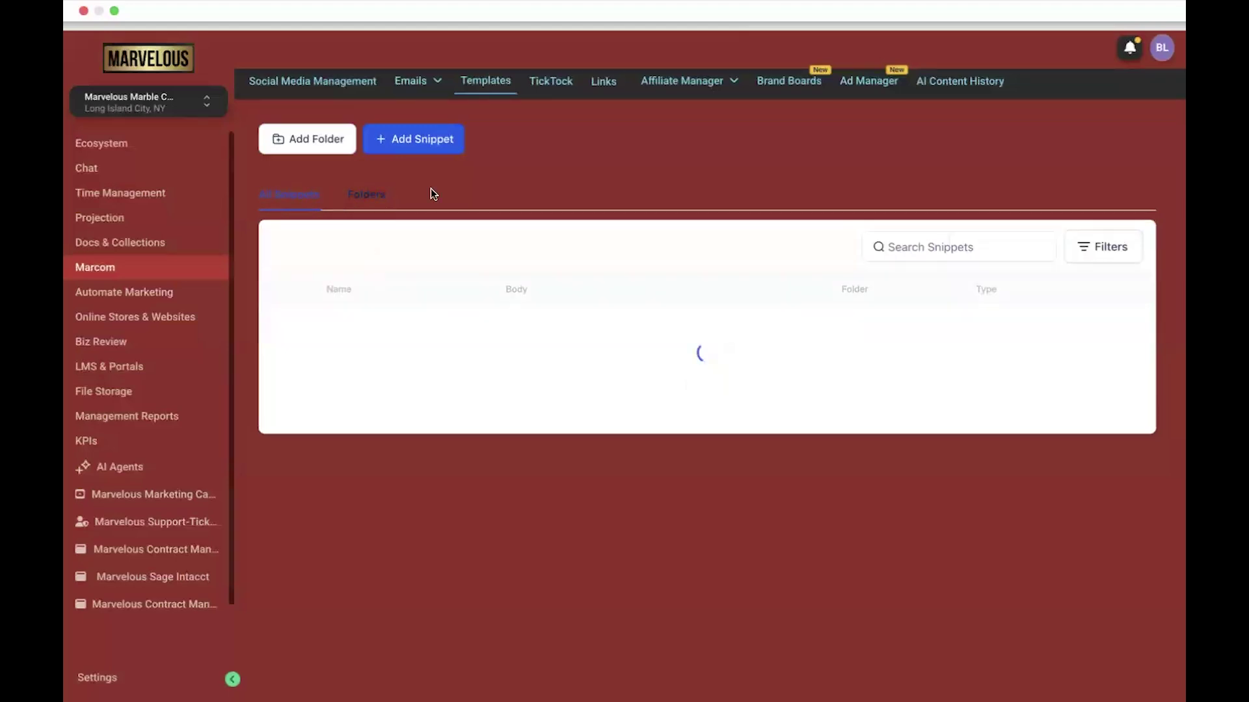
Start a text snippet named "thanks for shpping with us", look over its message, file URL and test fields, and close it without saving.
click(427, 150)
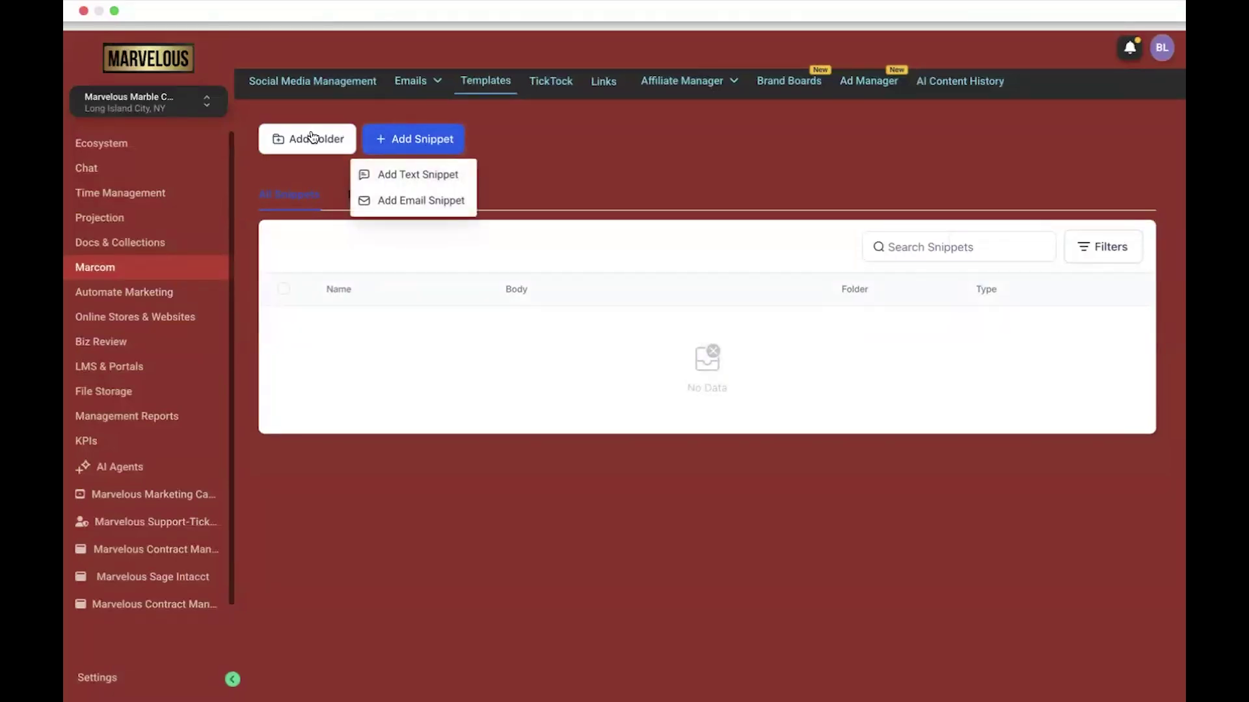
click(454, 186)
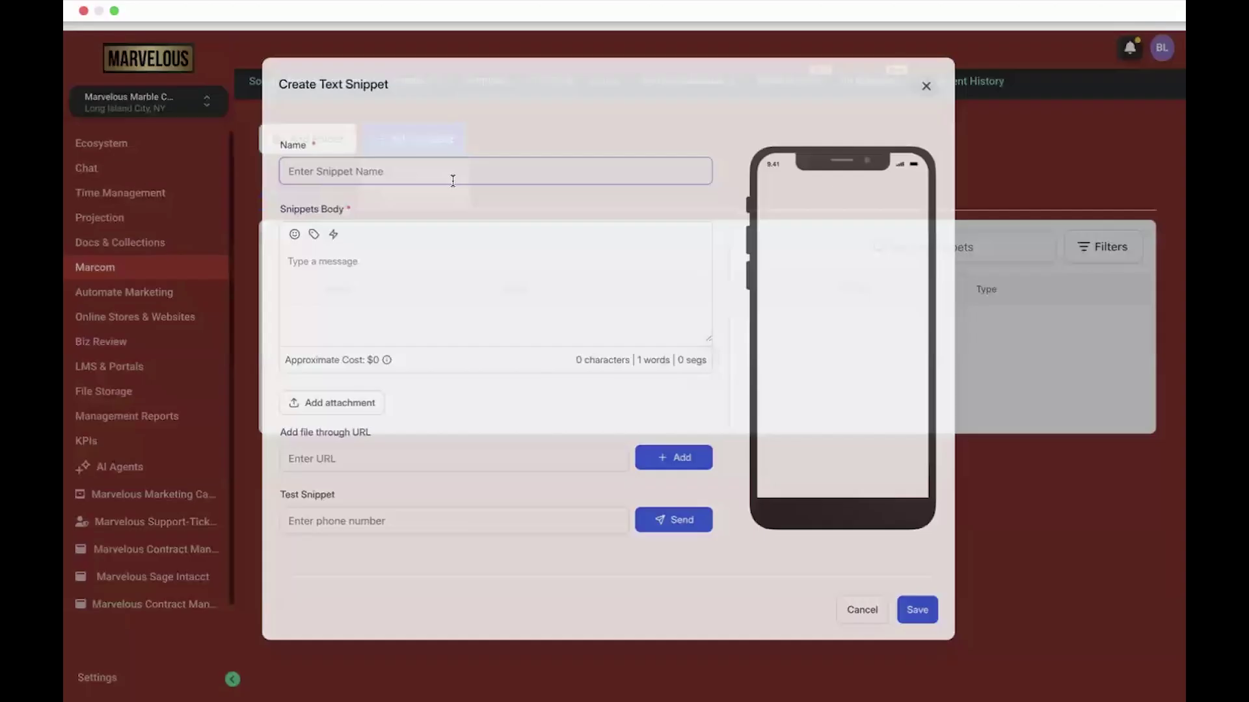
click(533, 167)
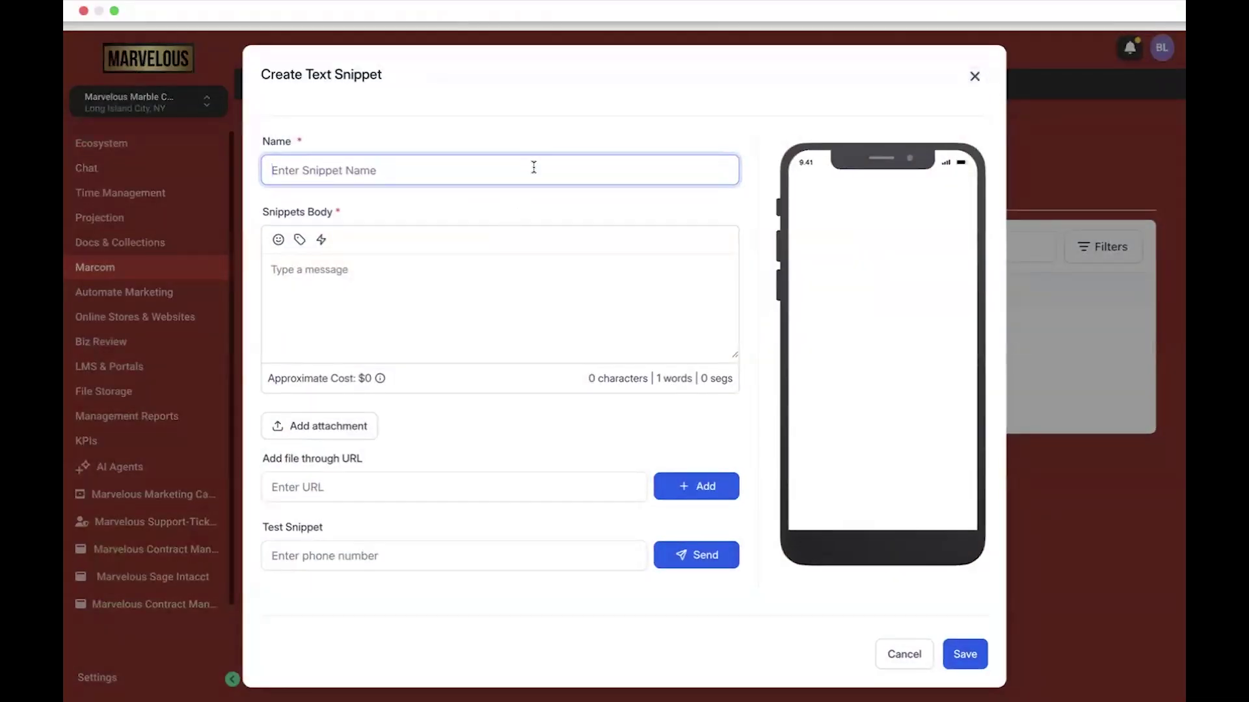
text(thanks for shpping with )
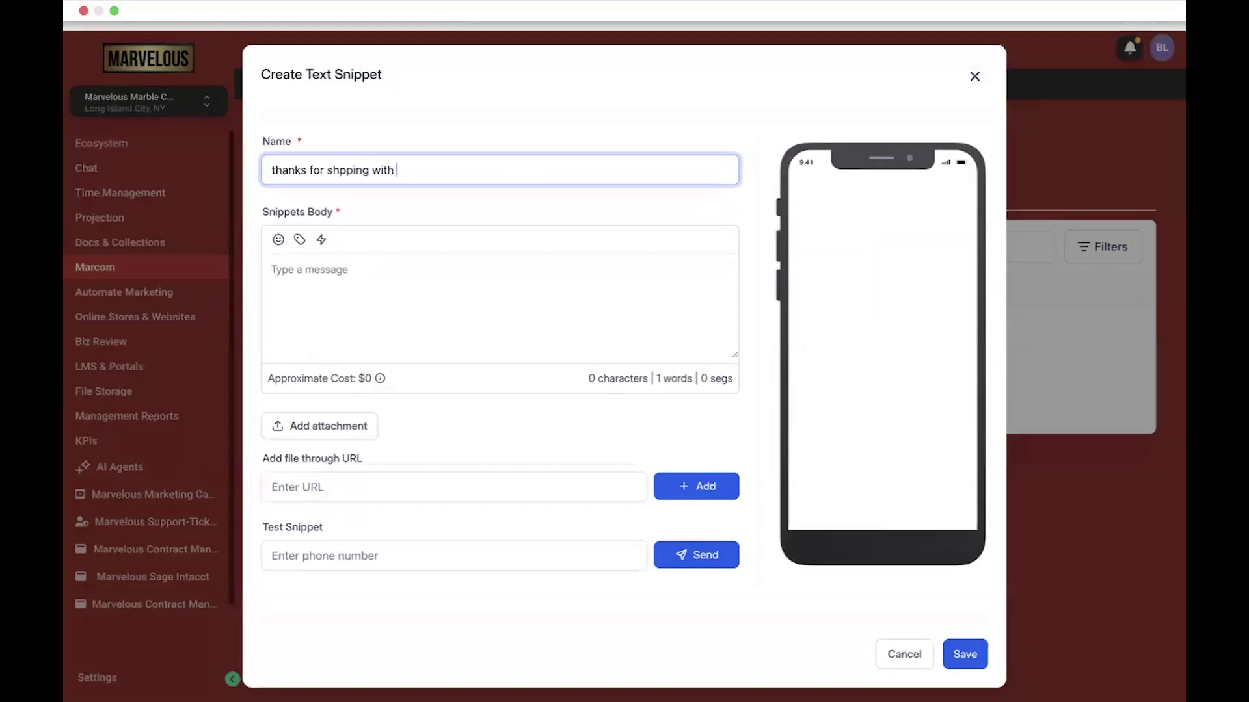
text(us)
click(412, 306)
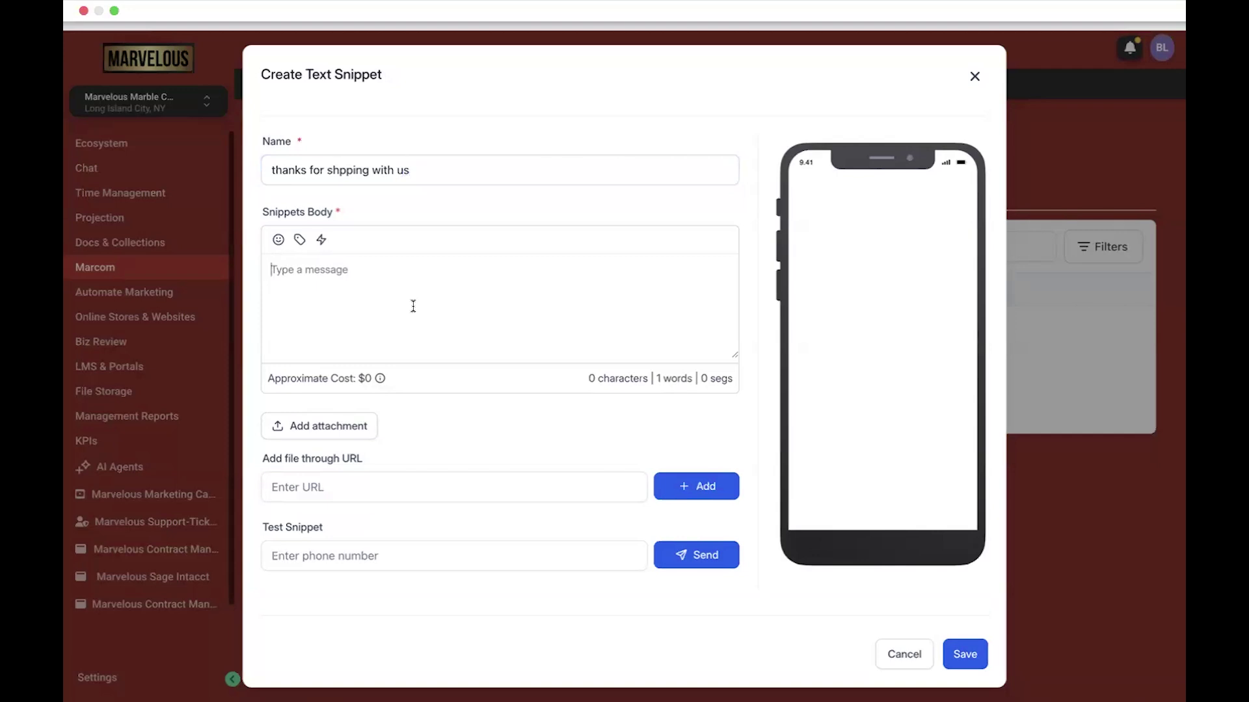
click(299, 488)
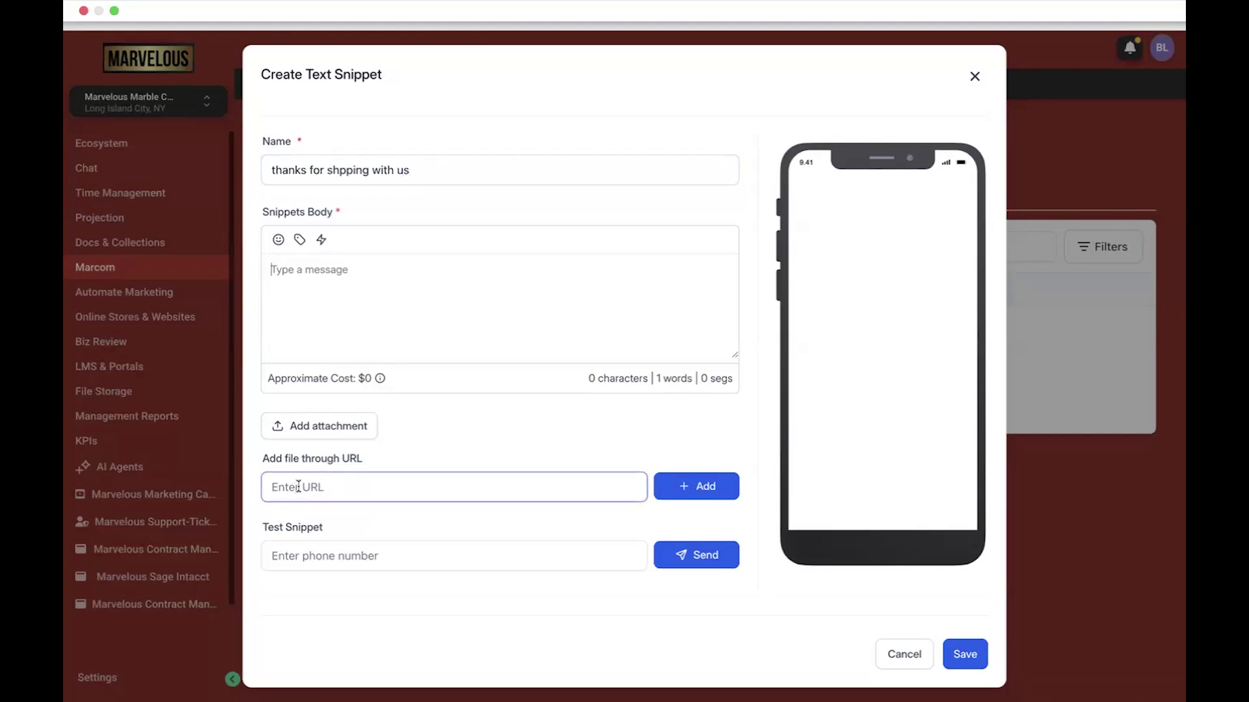
click(311, 564)
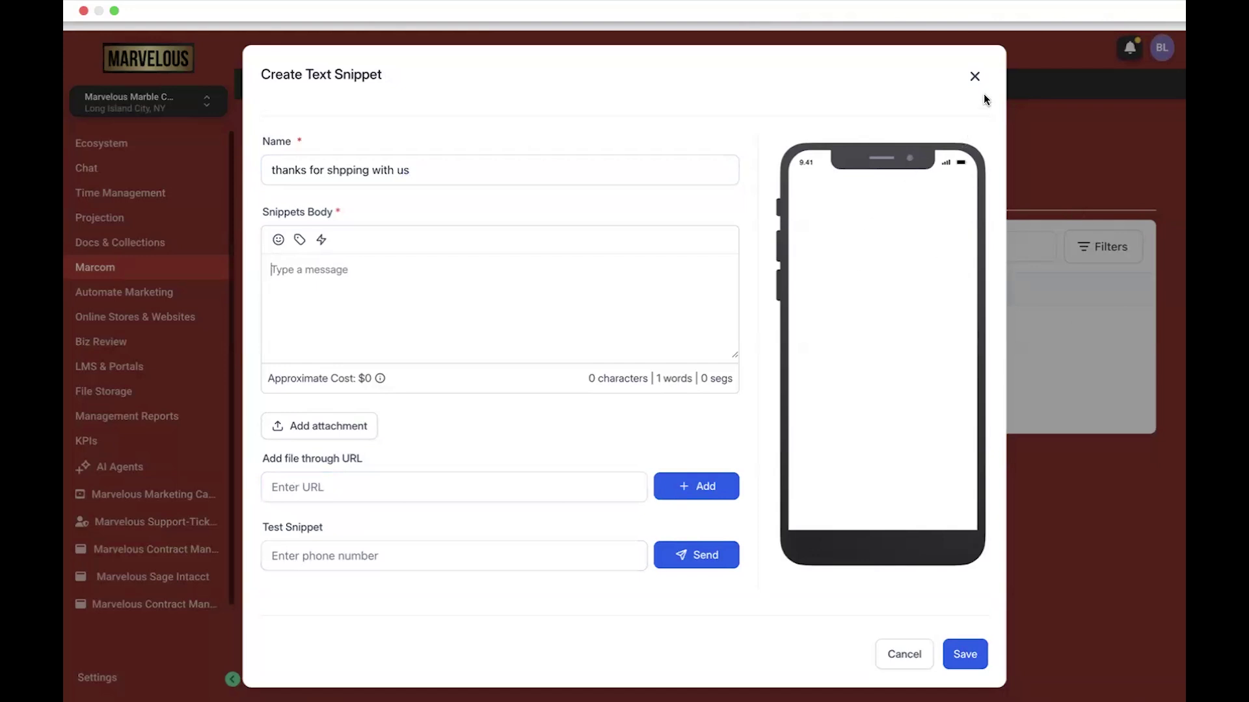
click(974, 76)
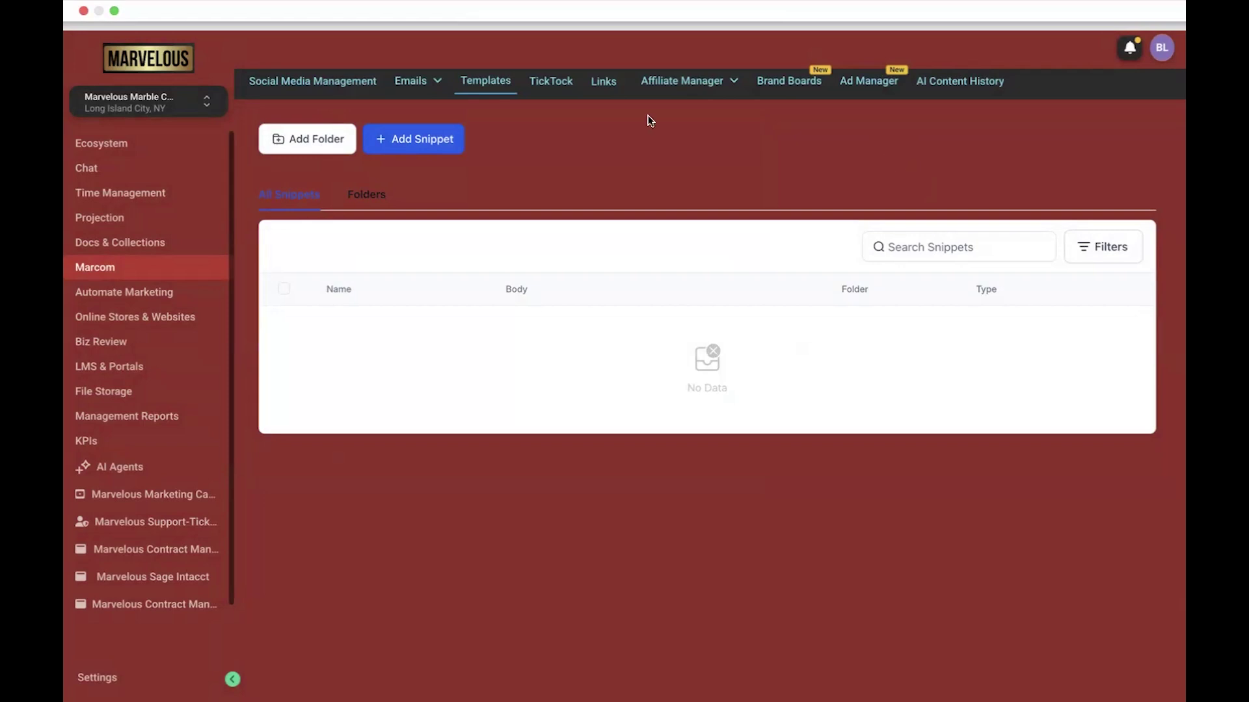
Start a new TickTock countdown timer, preview the Minimalist and Simple Timer templates, browse the remaining designs, and leave without saving.
click(557, 95)
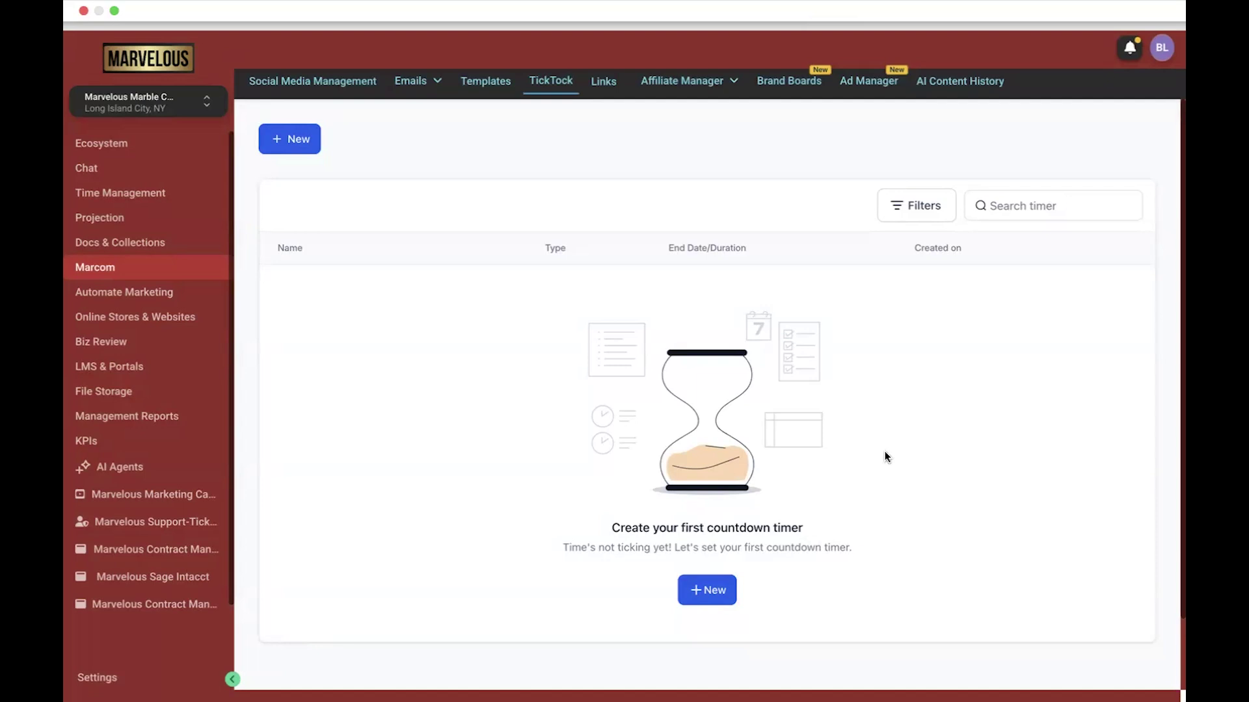
click(711, 593)
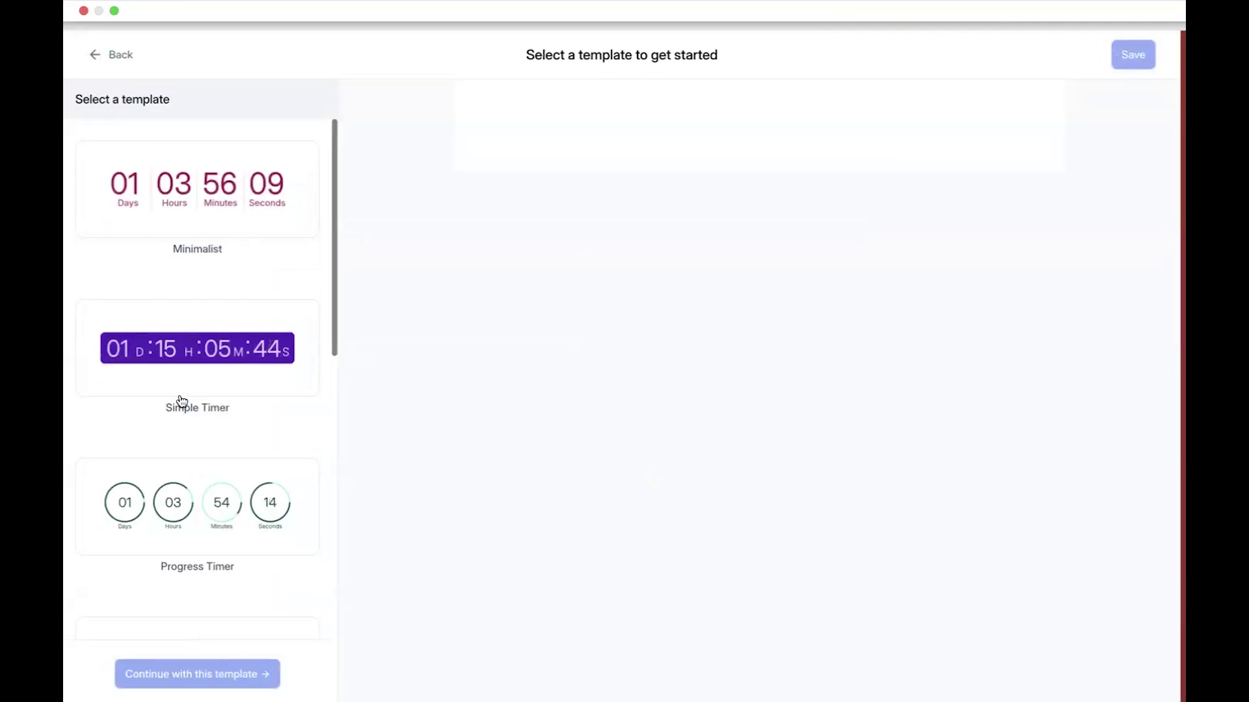
scroll(180, 402, down, 3)
scroll(182, 401, up, 3)
click(182, 211)
click(195, 385)
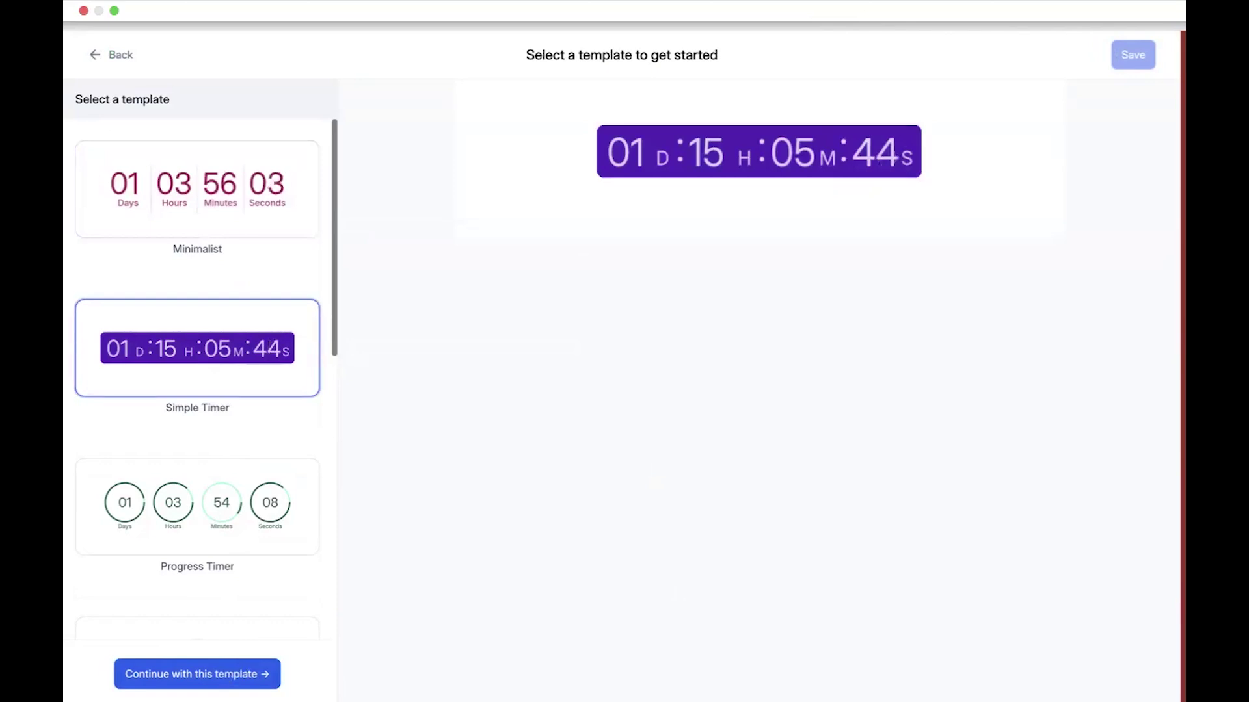
scroll(209, 464, down, 10)
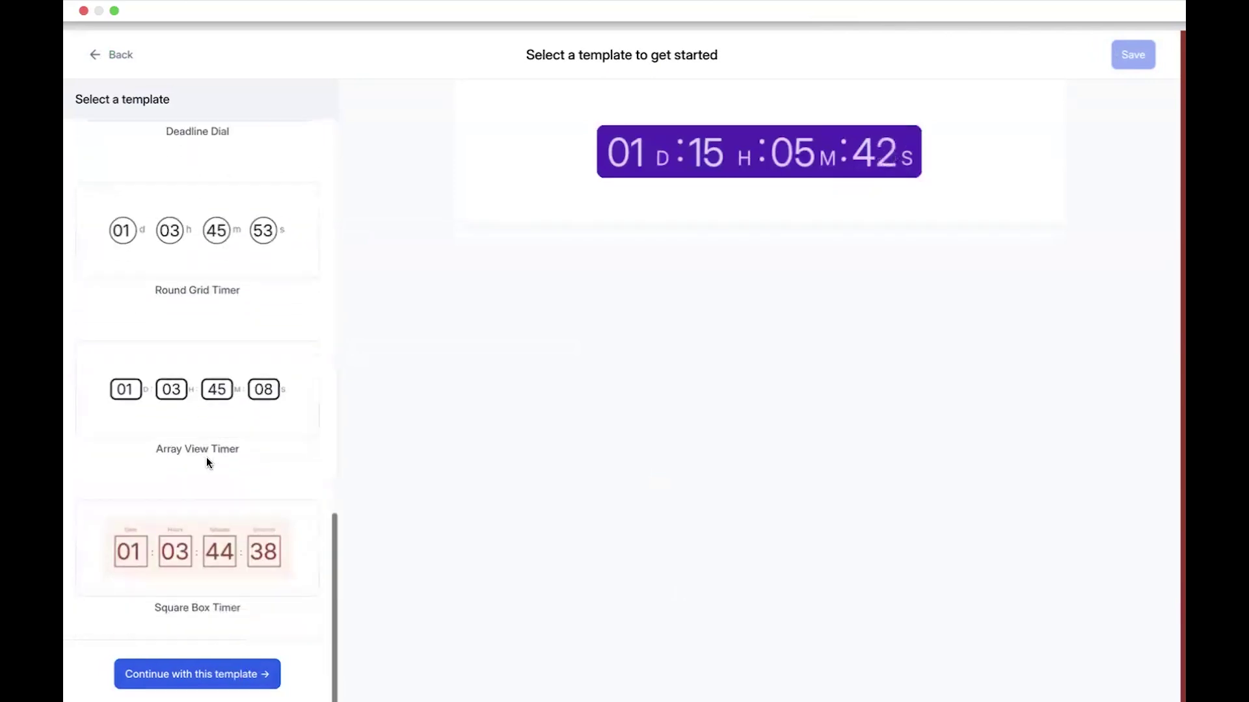
click(99, 55)
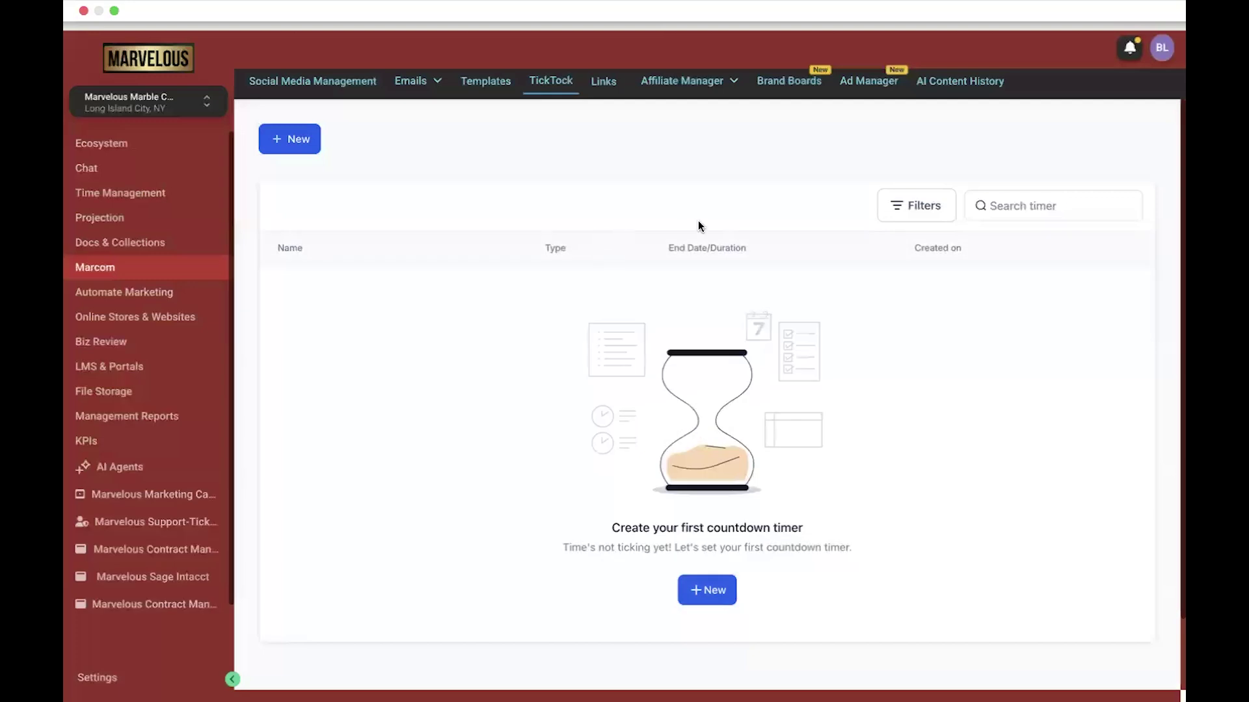
Open the trigger links page, view the Name and Link URL fields for adding a link, and close the form without saving.
click(604, 82)
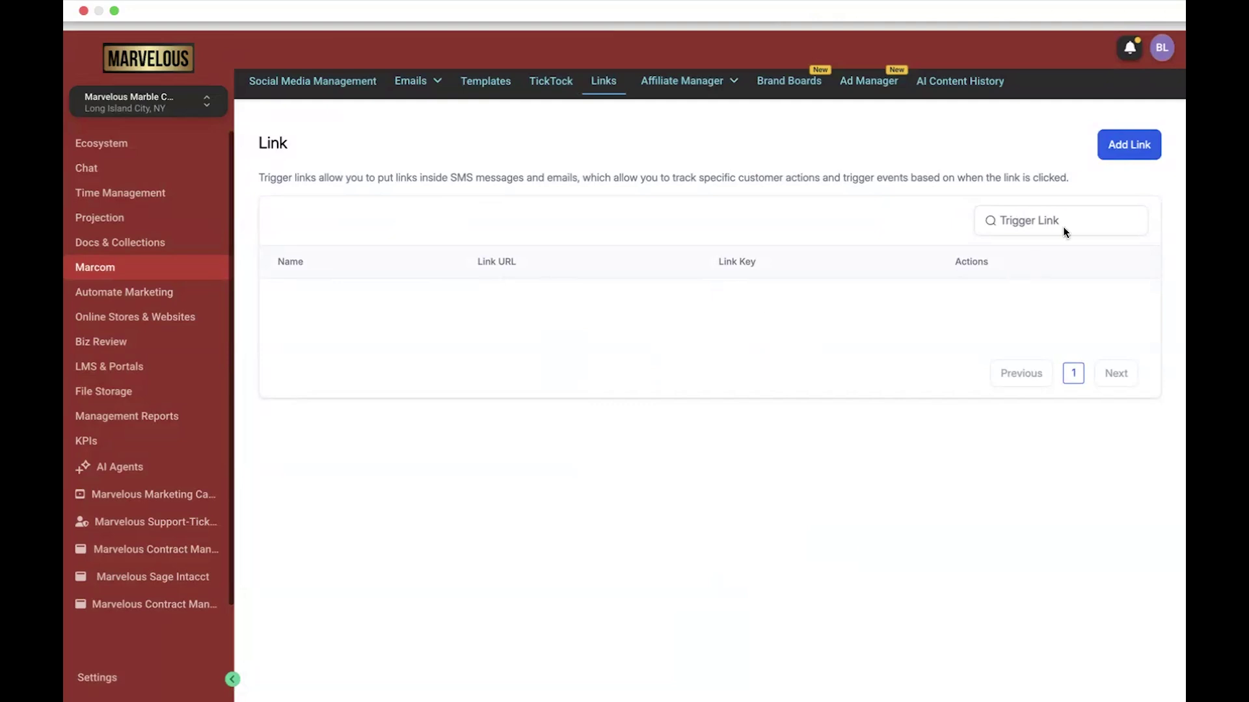
click(1136, 148)
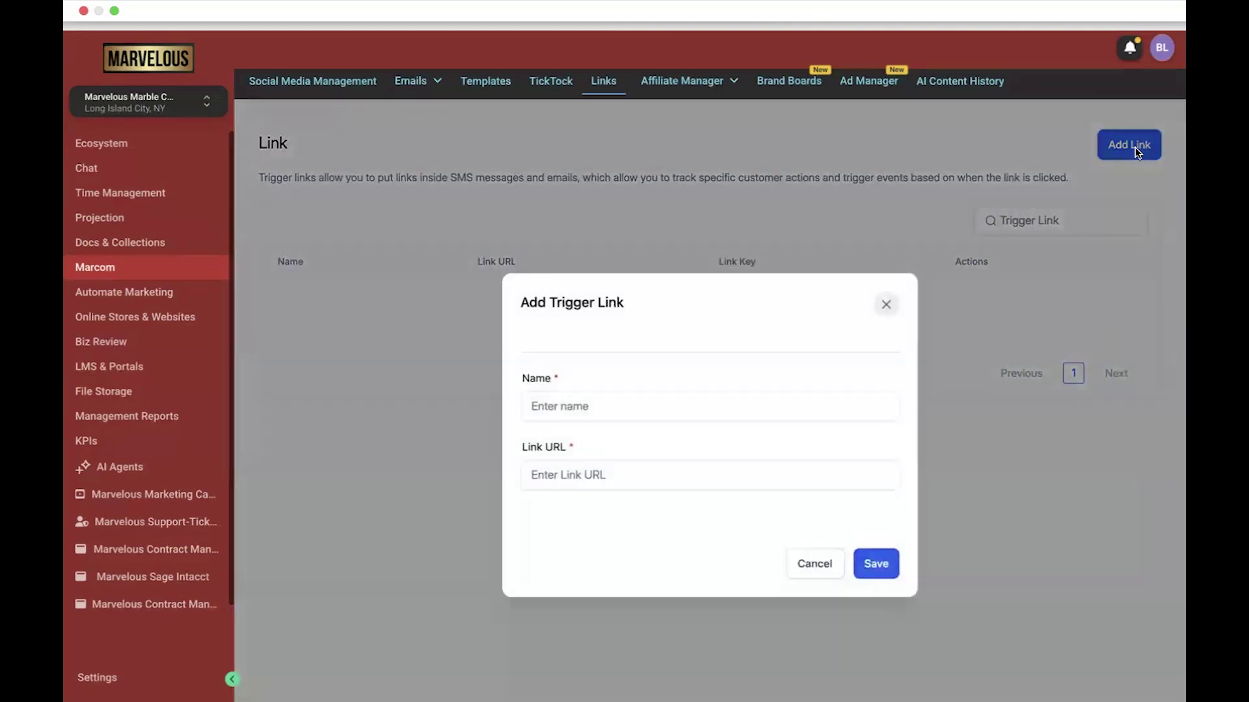
click(558, 396)
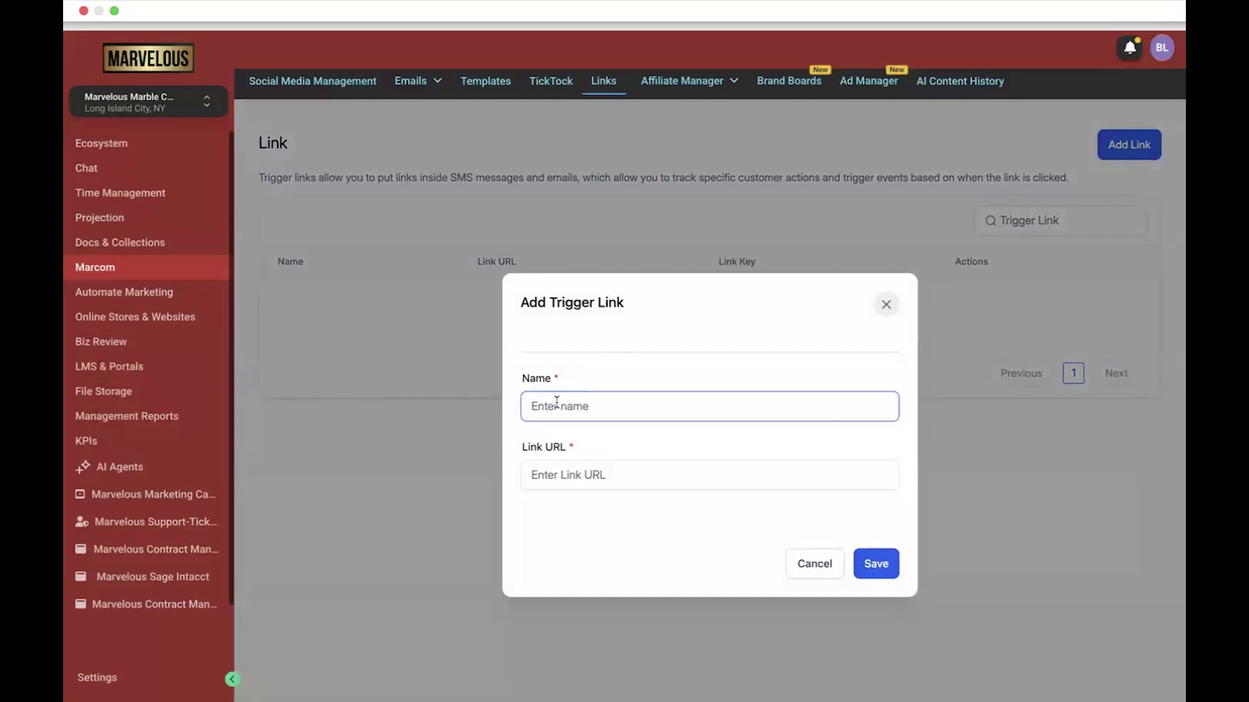
click(885, 305)
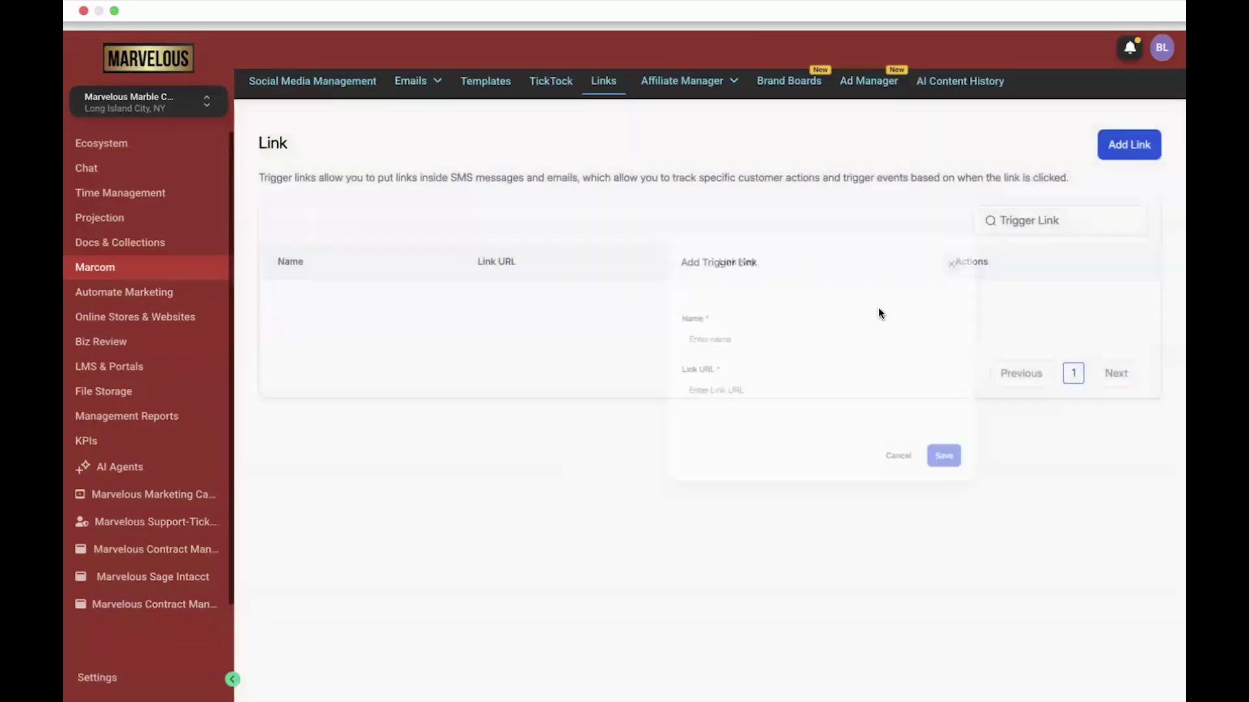
Examine the Affiliate Manager dashboard from the revenue summary and overview to the payouts, Latest Commissions and Latest Affiliate lists.
click(702, 87)
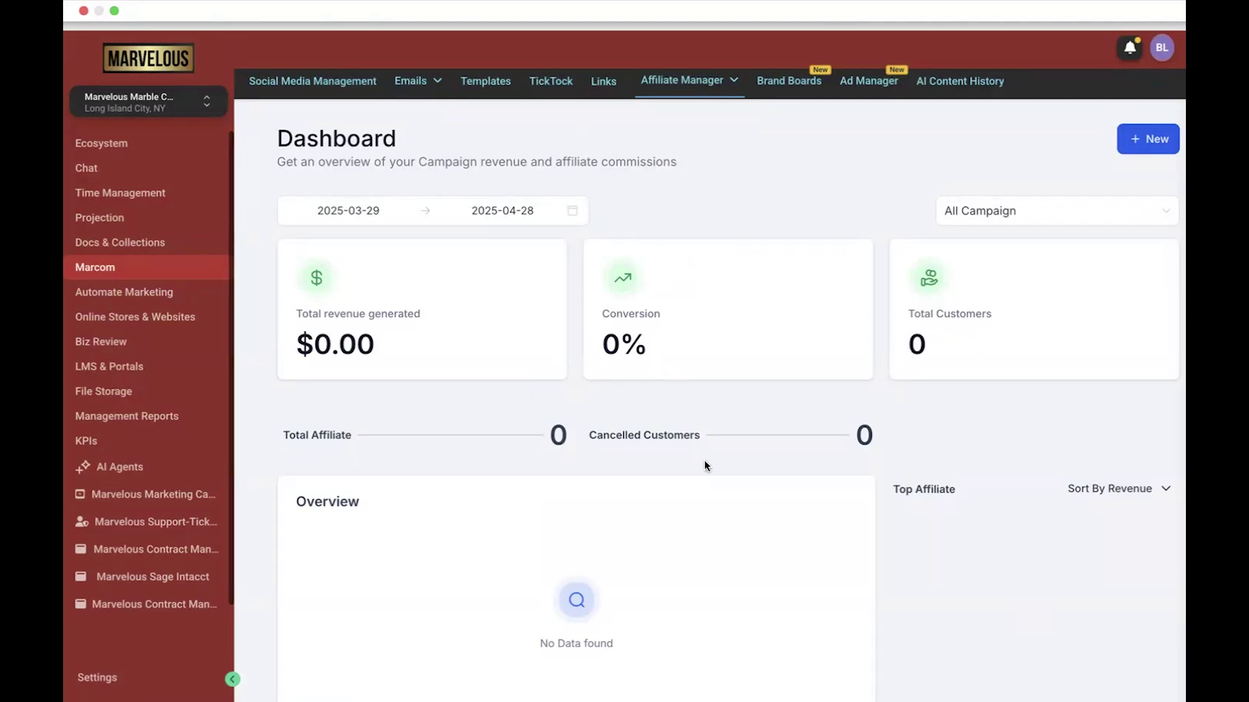
scroll(705, 463, down, 3)
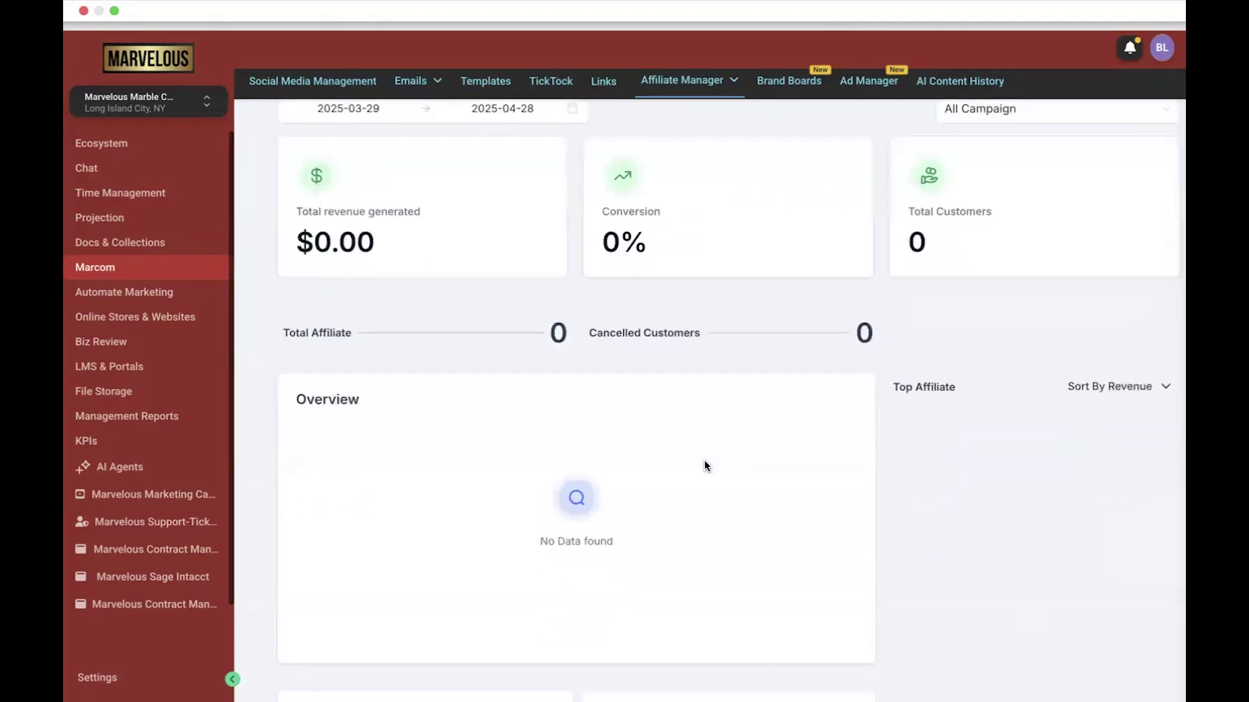
scroll(704, 466, down, 3)
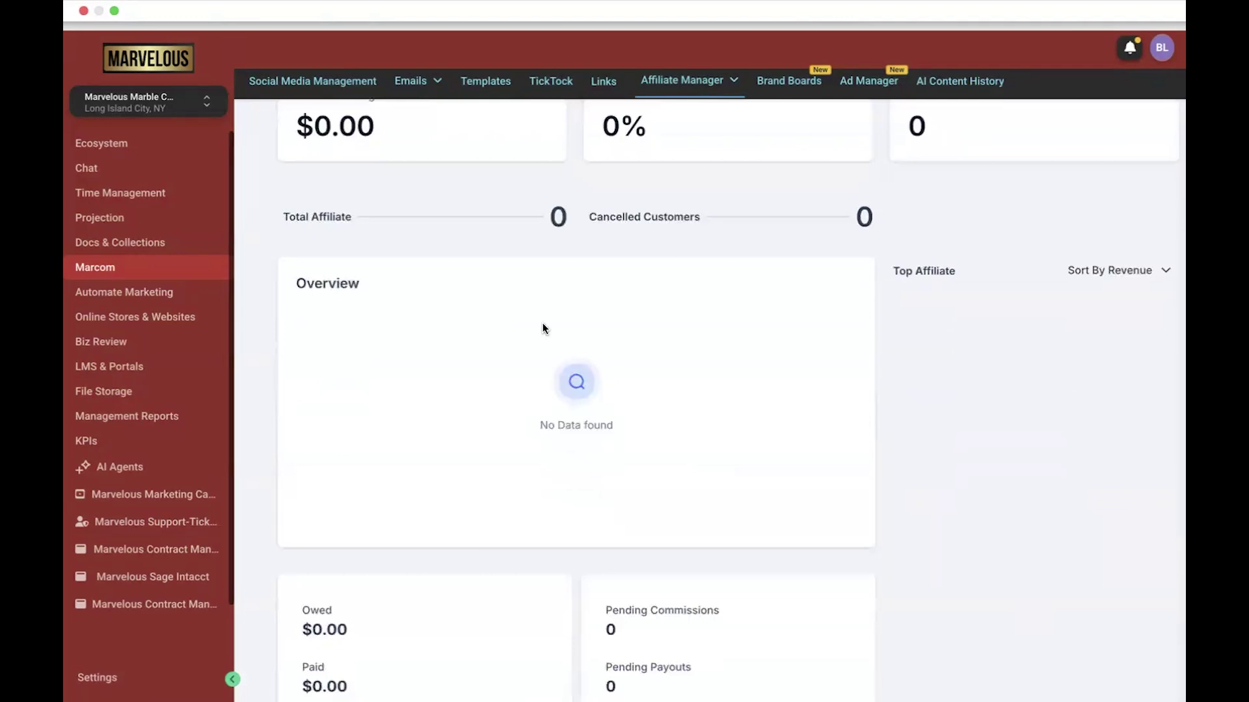
scroll(543, 325, down, 6)
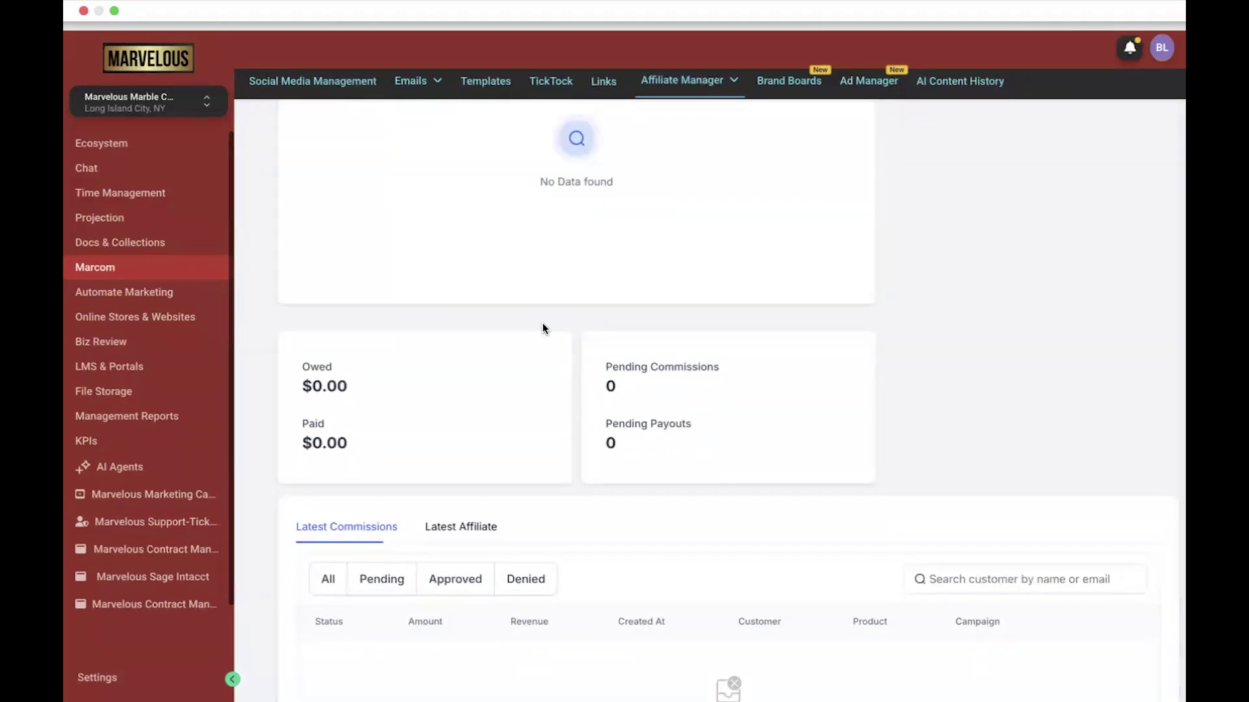
scroll(542, 323, down, 2)
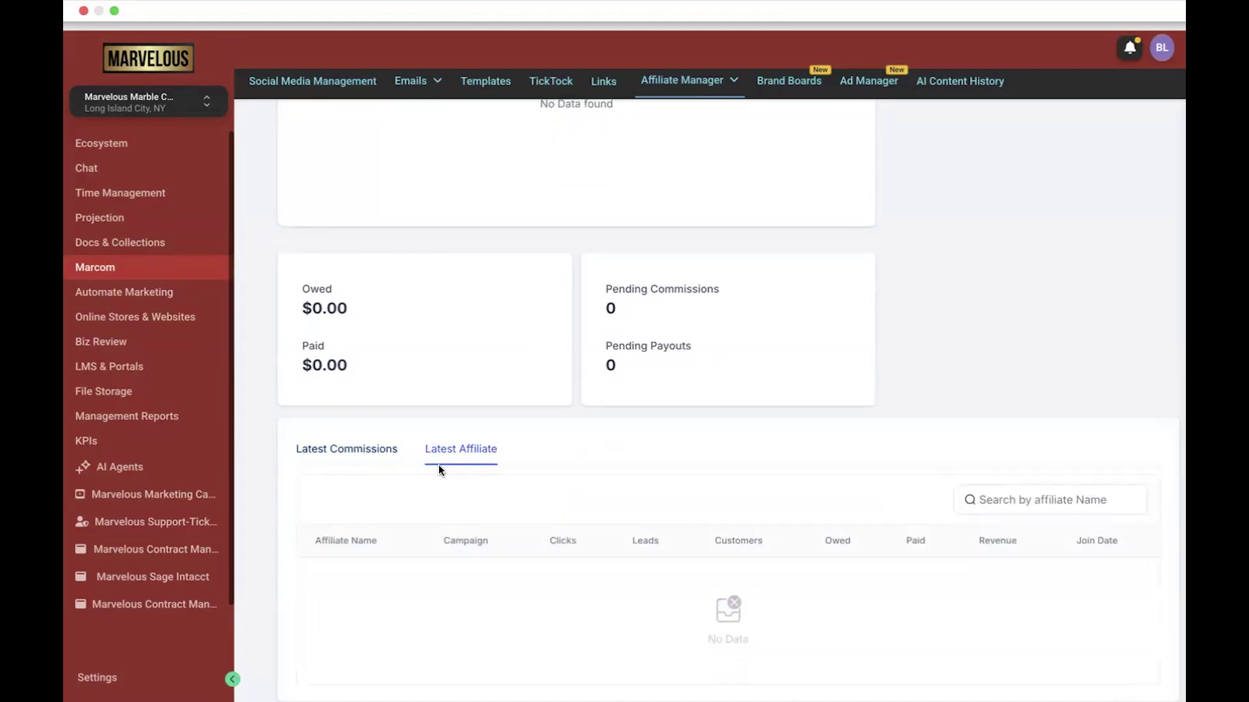
click(389, 450)
scroll(392, 451, up, 10)
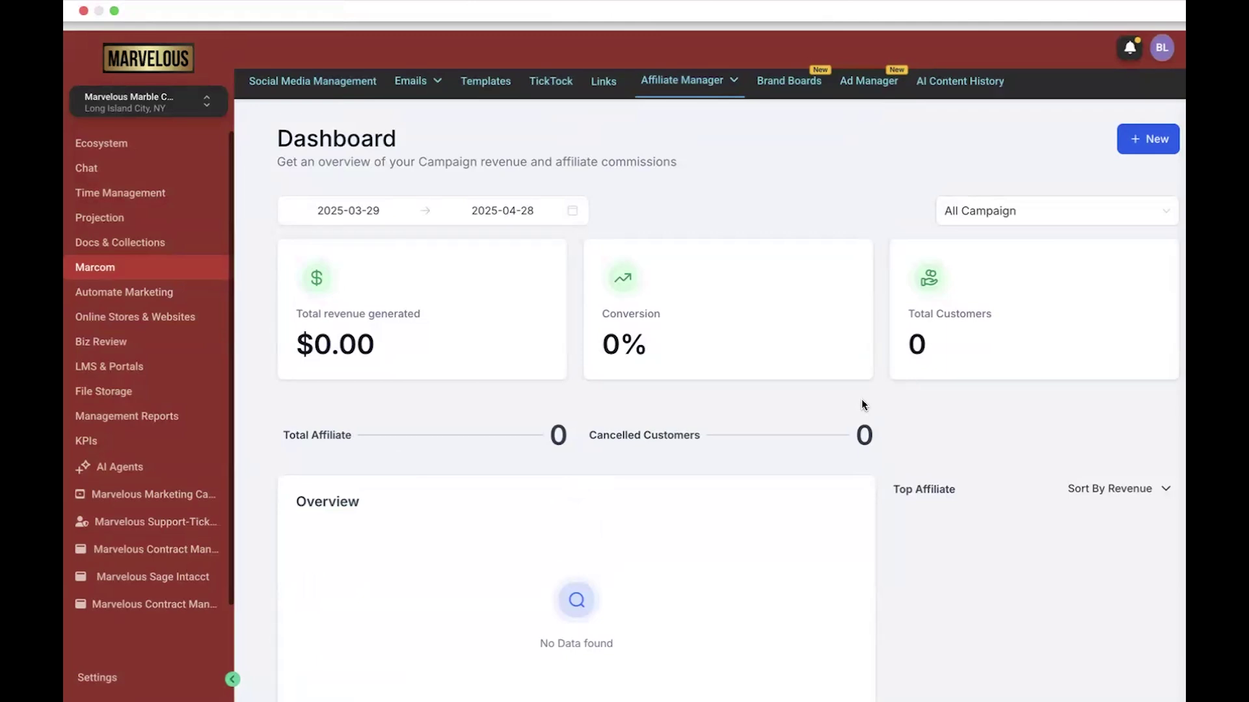
View the Affiliate Manager's Campaign and Affiliate pages without uploading affiliates or creating a campaign.
click(731, 80)
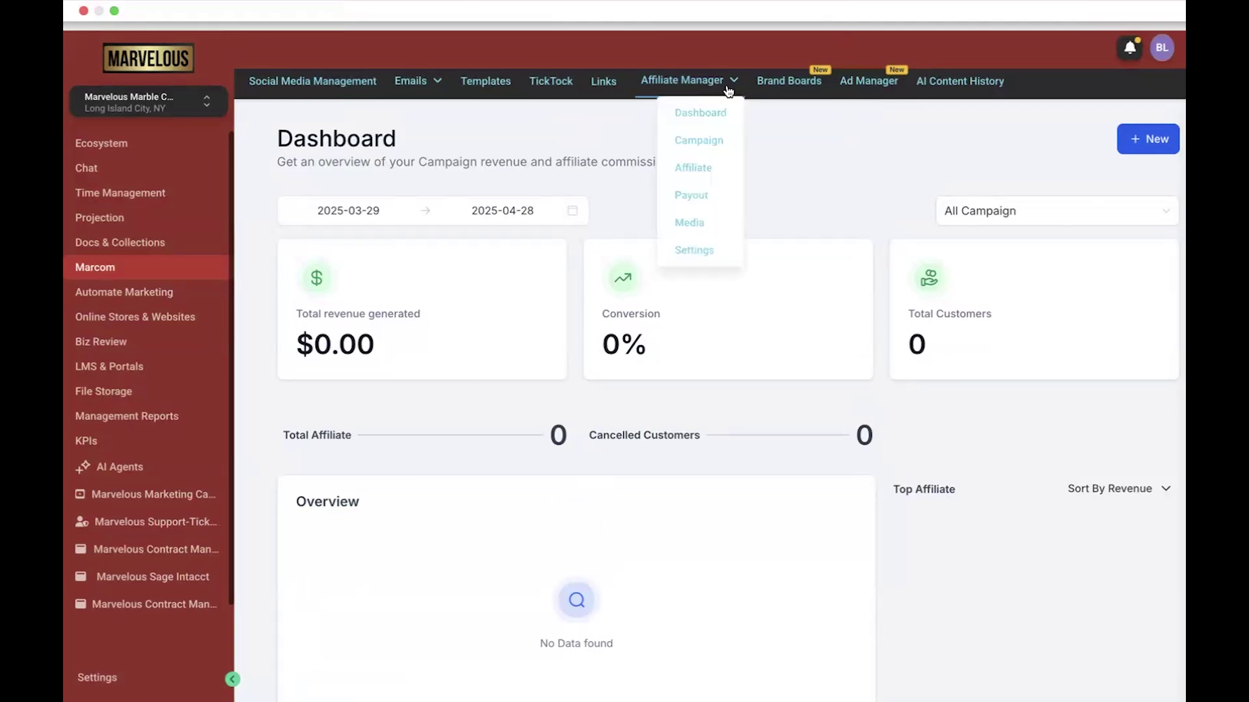
click(710, 149)
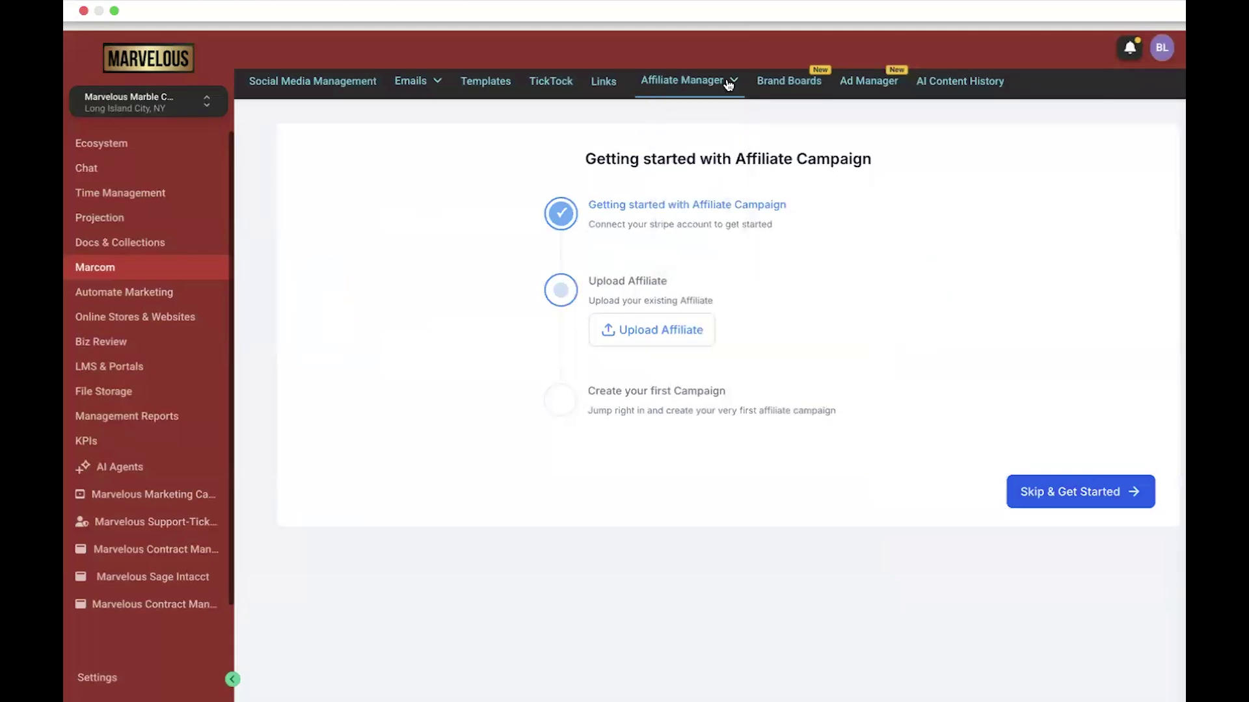
mouse_move(708, 83)
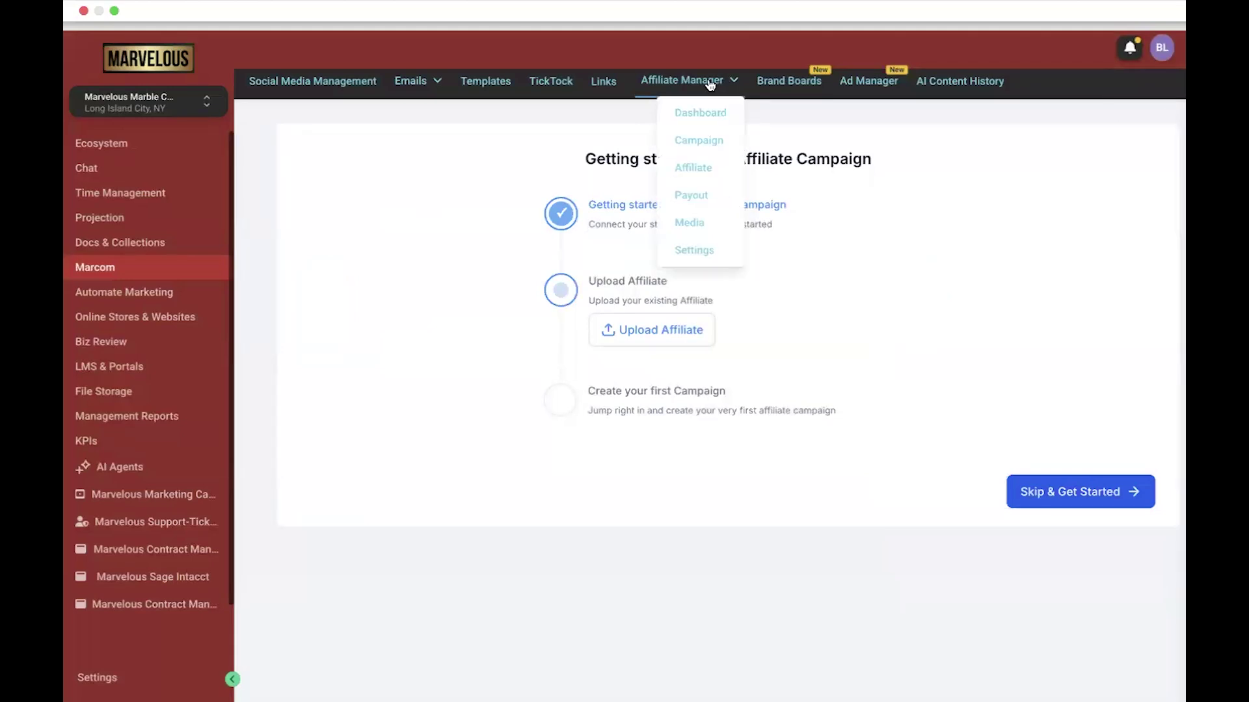
click(710, 178)
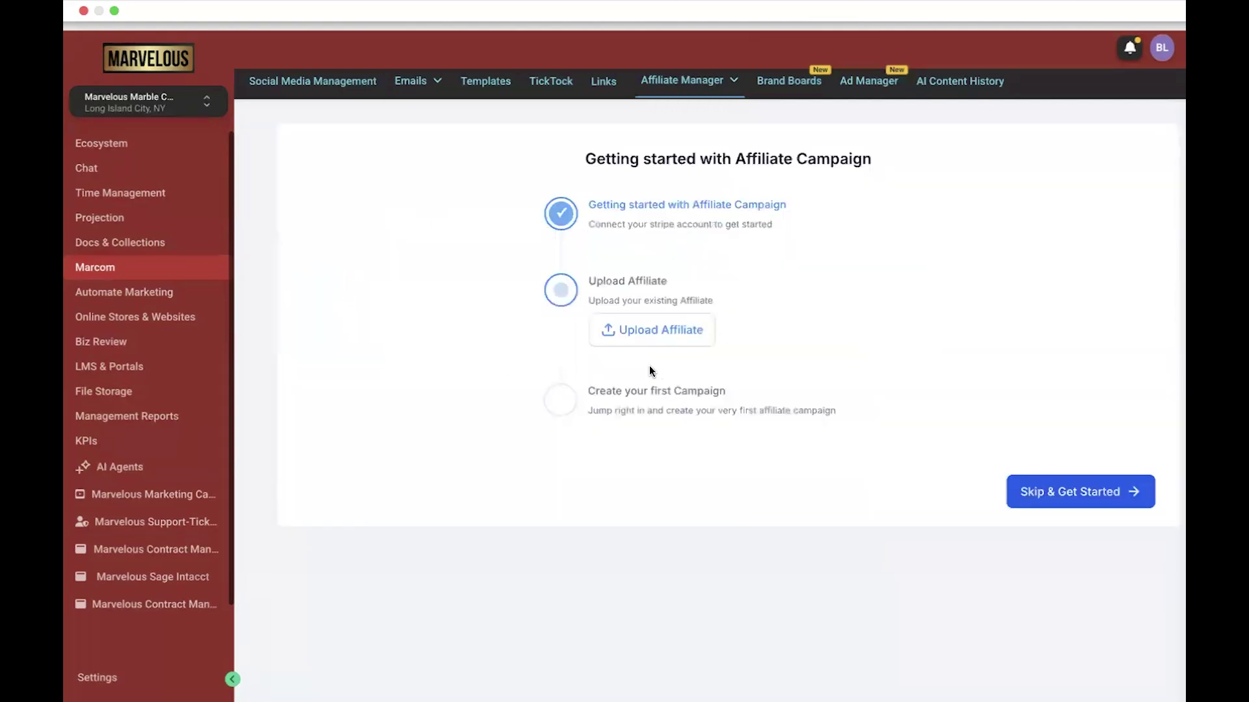
mouse_move(698, 83)
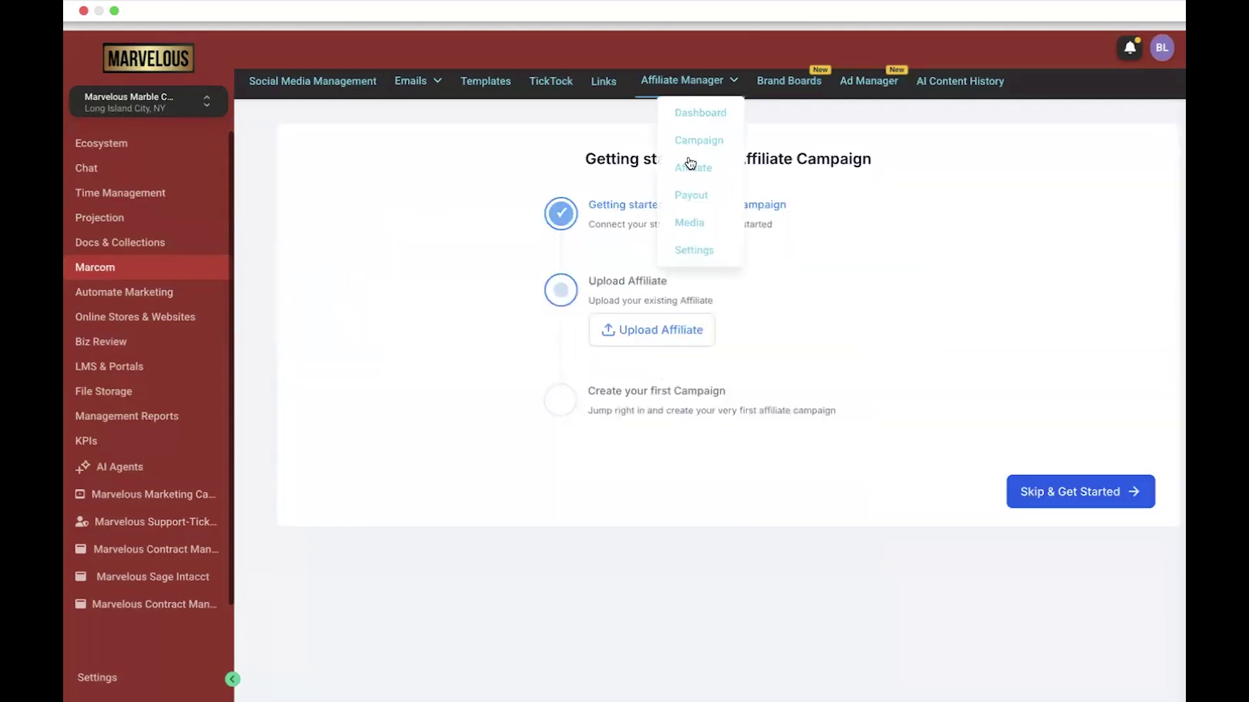
click(692, 168)
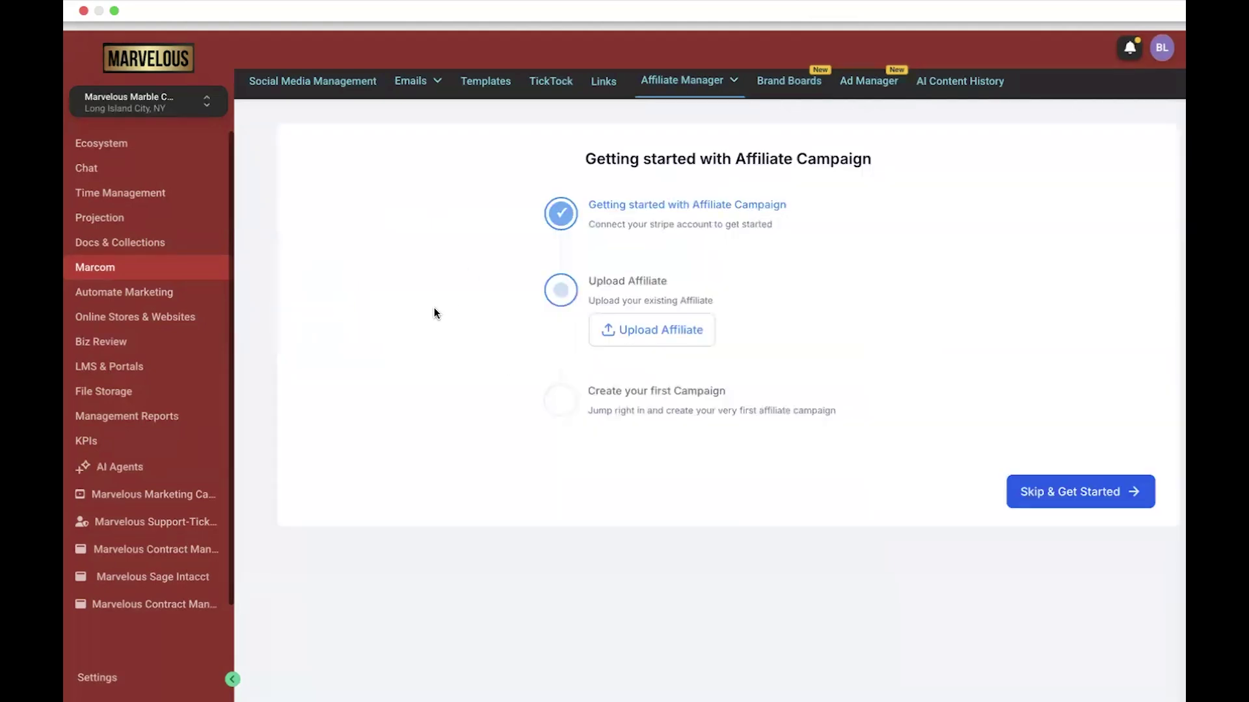
click(691, 168)
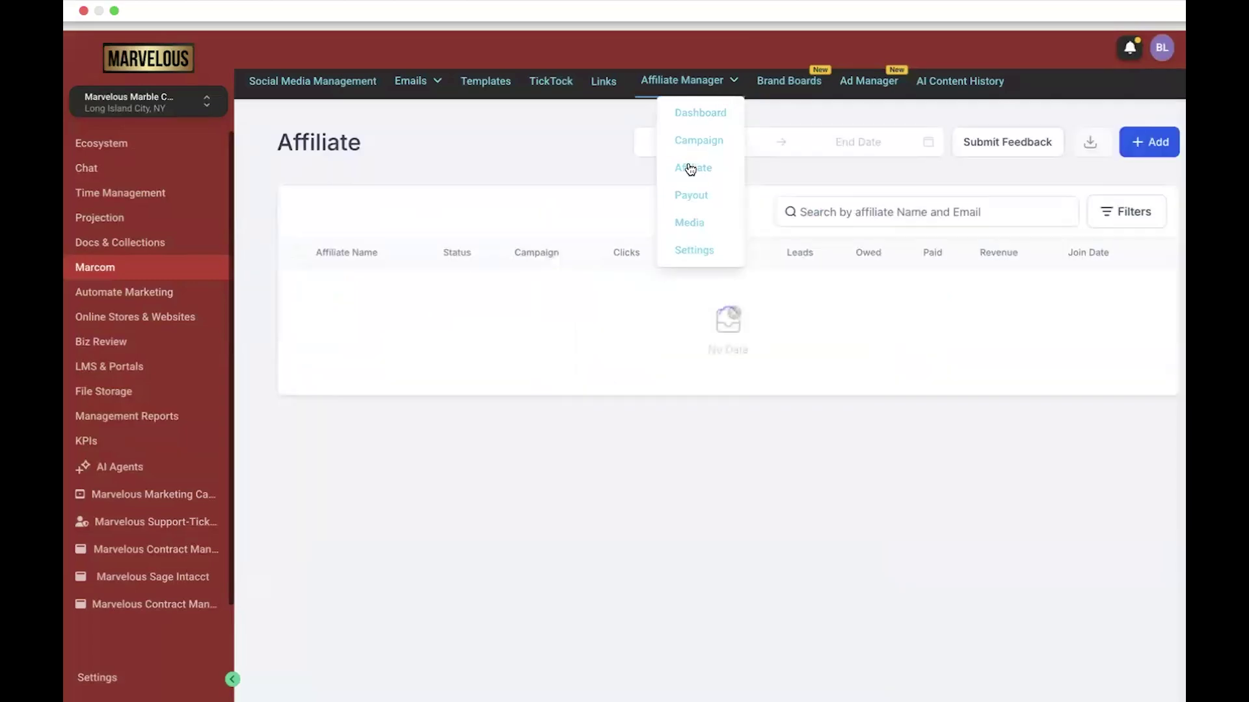
click(691, 168)
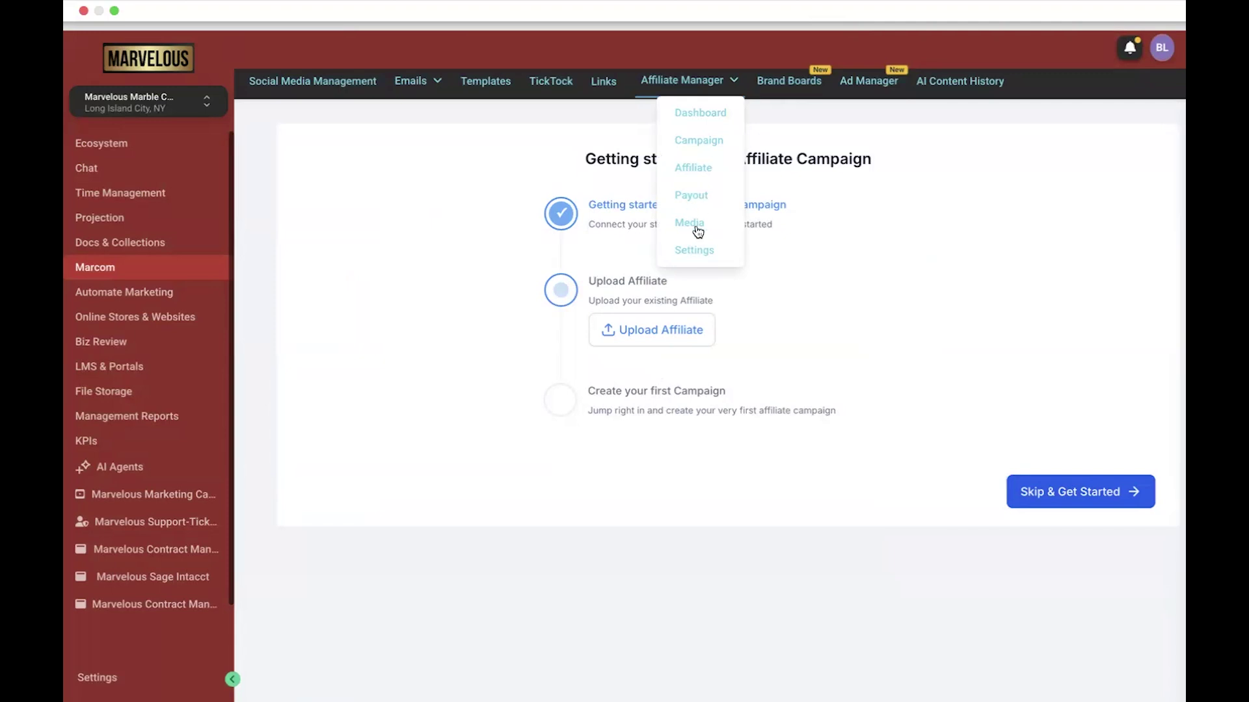
View the Affiliate Manager's Media page and its default campaign settings without changing anything.
click(694, 224)
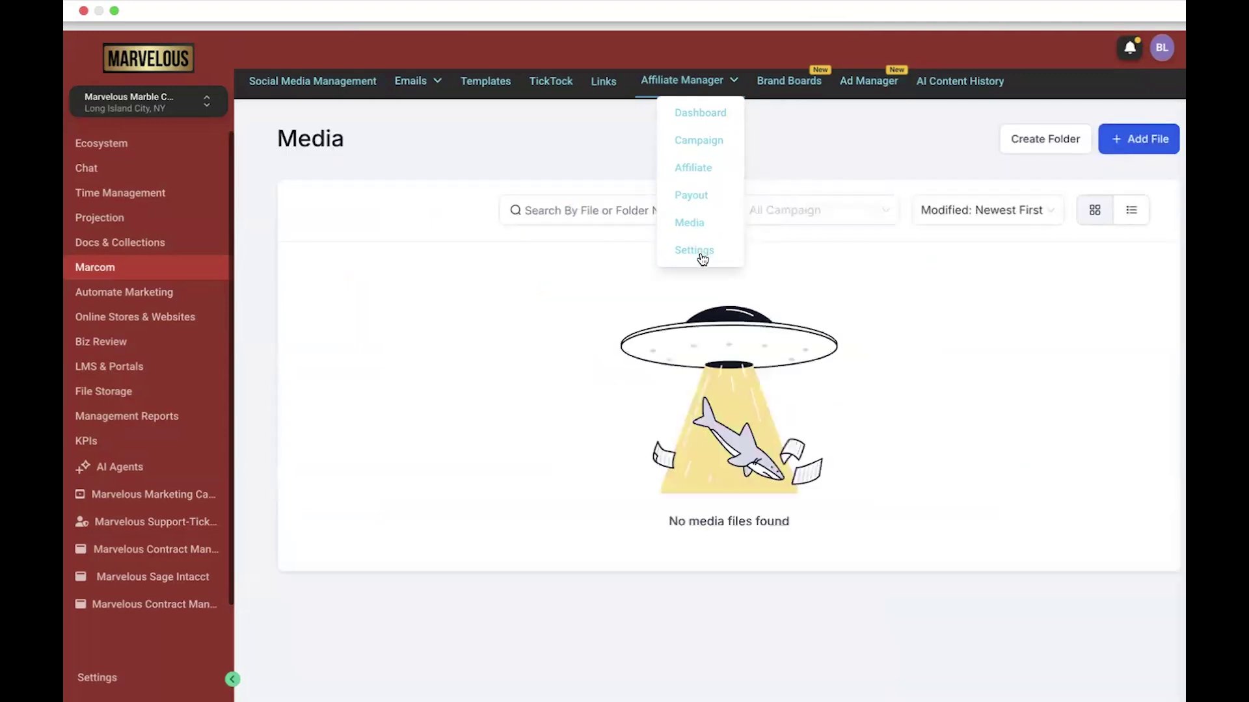
click(699, 252)
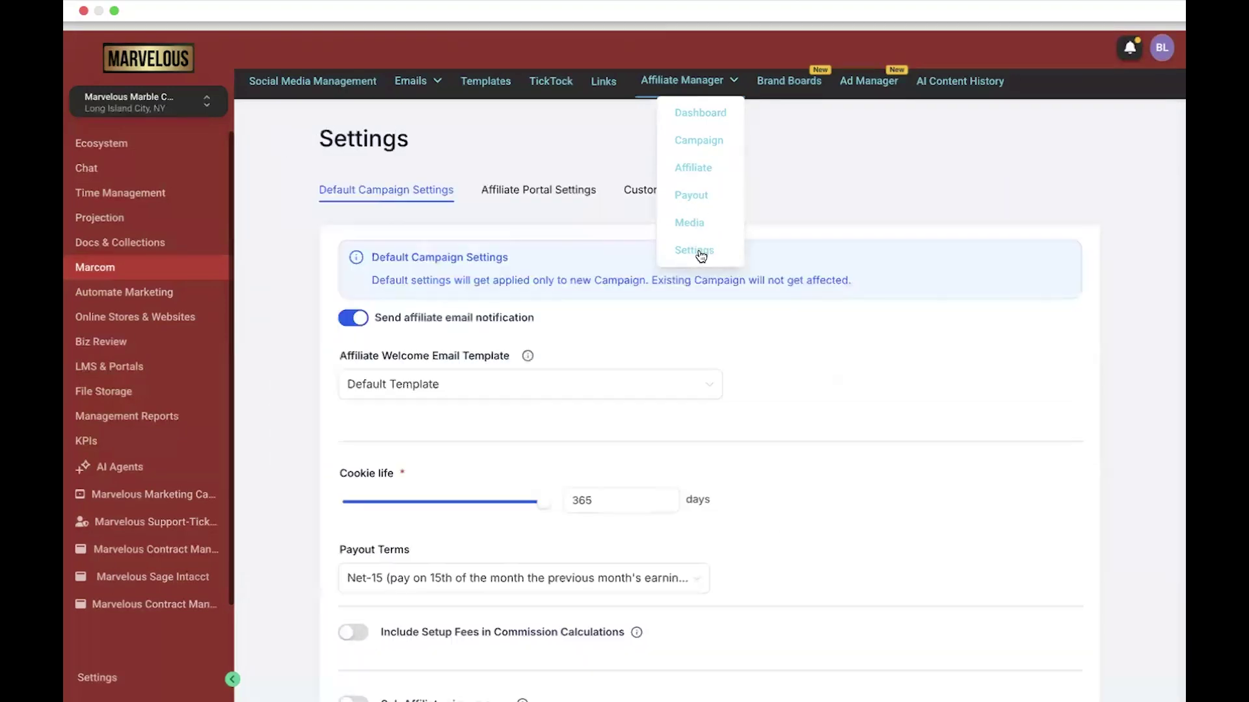
View the Brand Boards design kits and the styles offered for a new kit, and leave without choosing one.
click(803, 80)
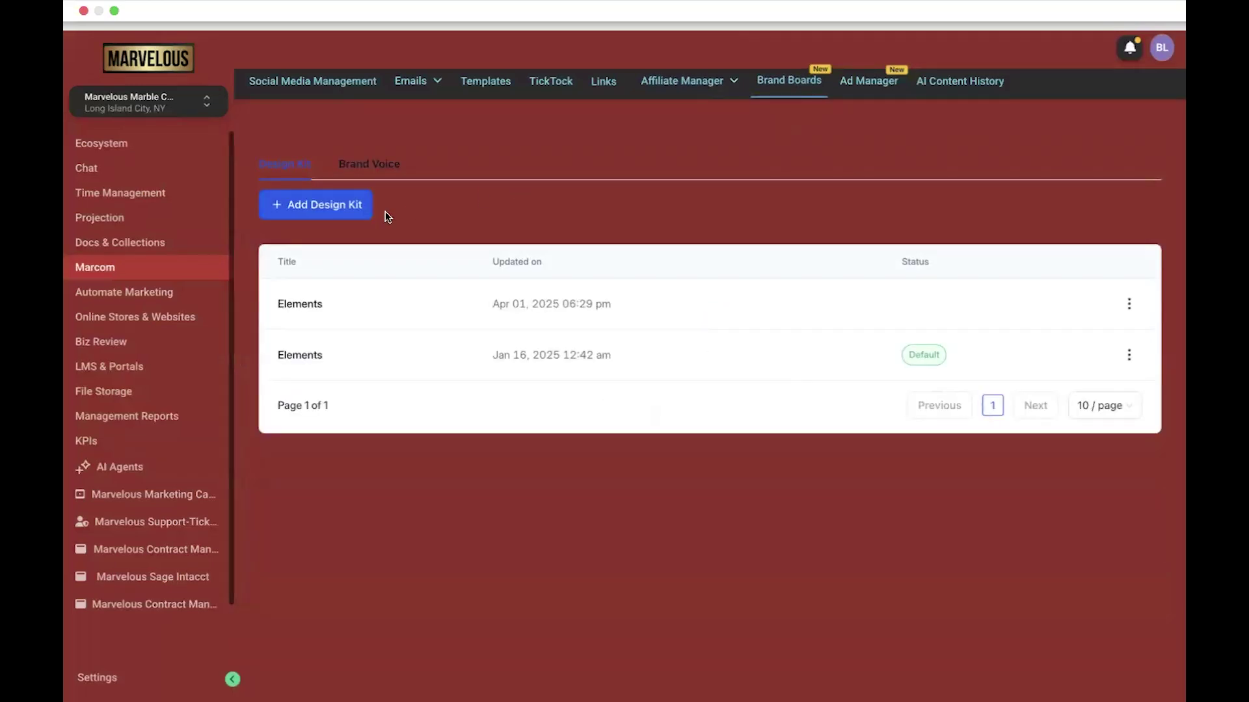
click(352, 217)
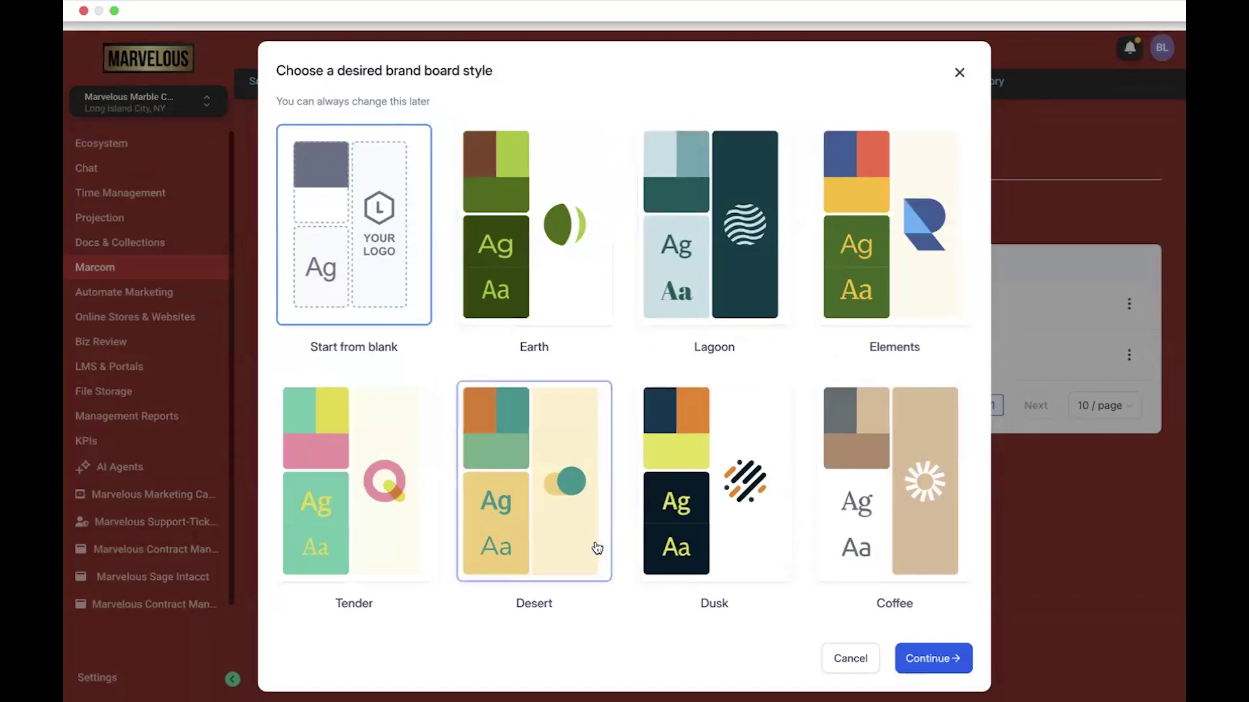
click(958, 74)
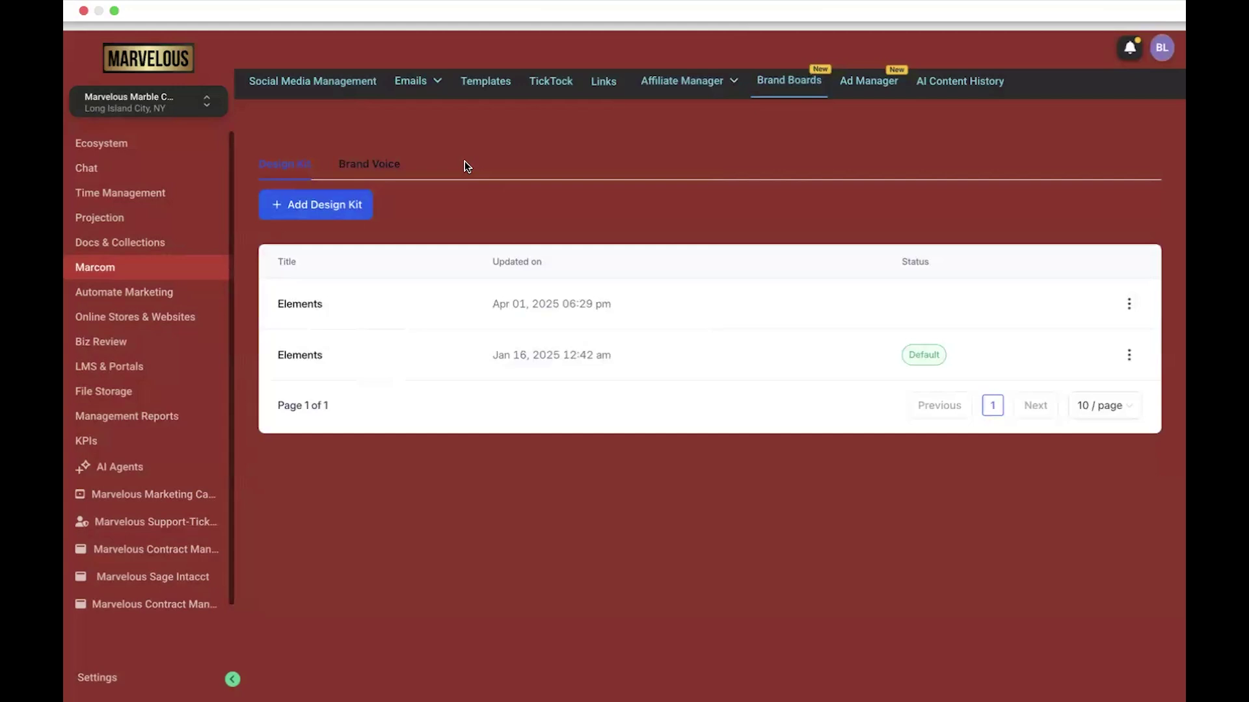
View the options for creating a new brand voice without selecting one, and open the Ad Manager welcome page.
click(389, 177)
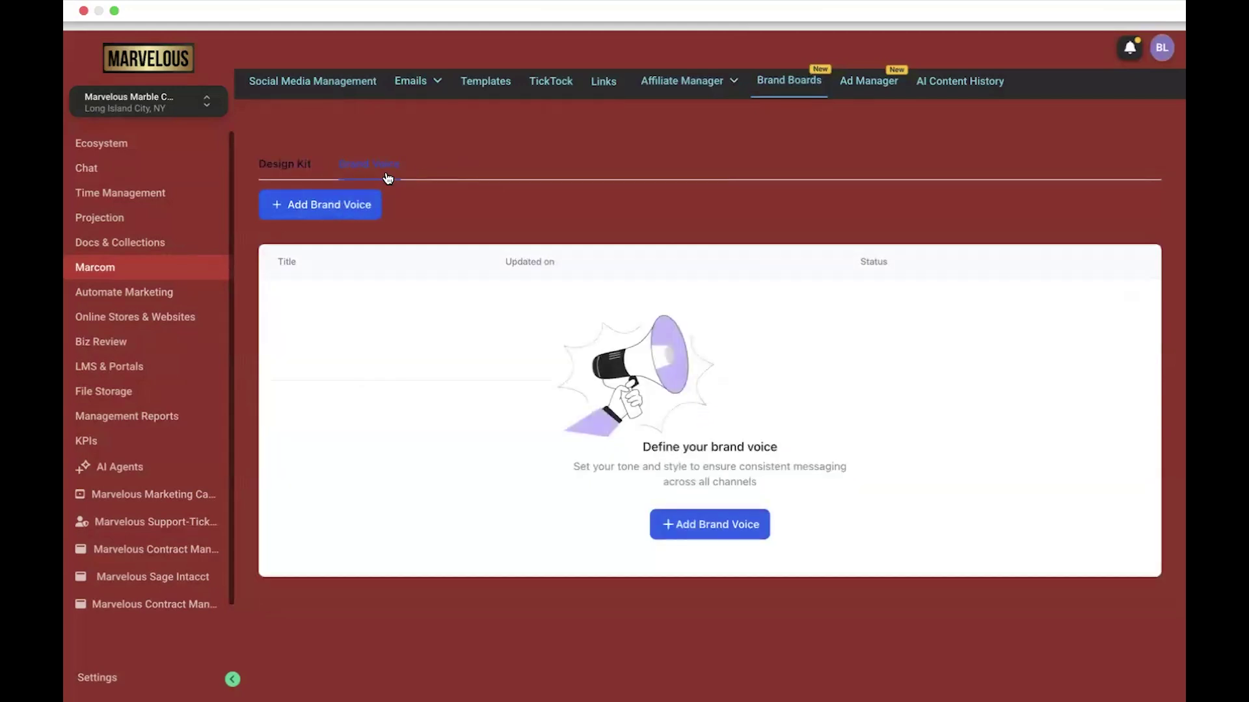
click(712, 529)
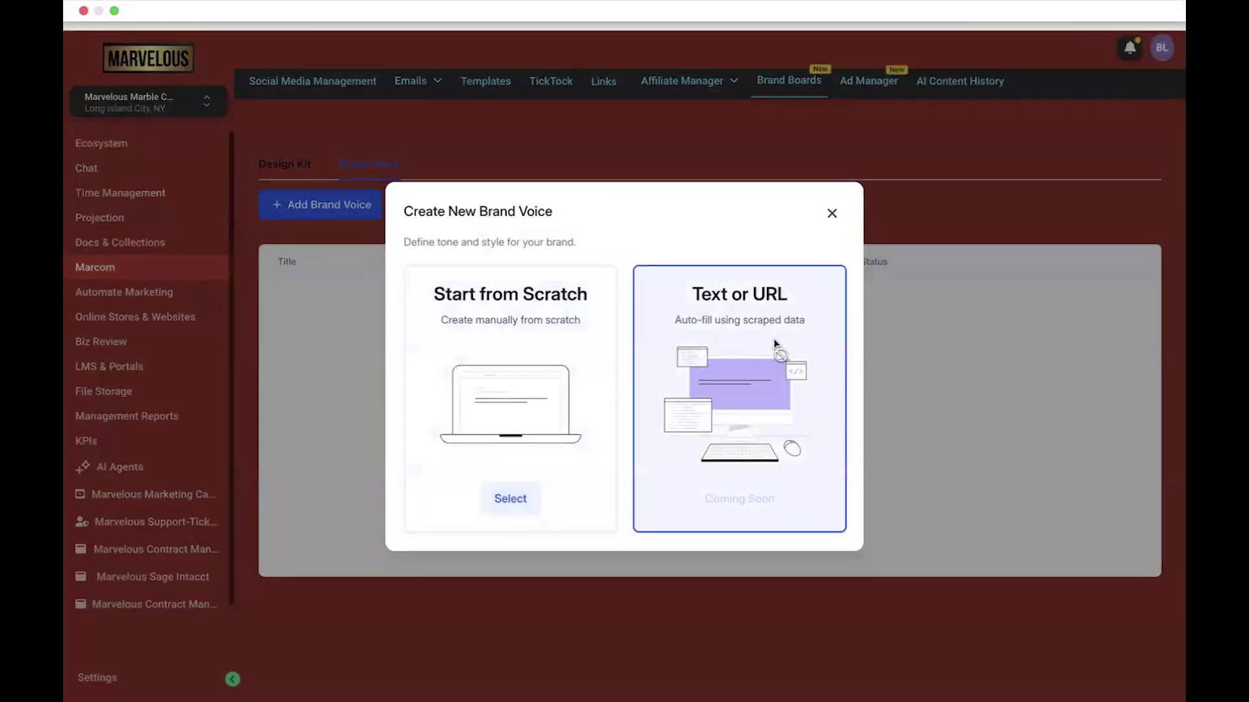
click(832, 212)
click(872, 82)
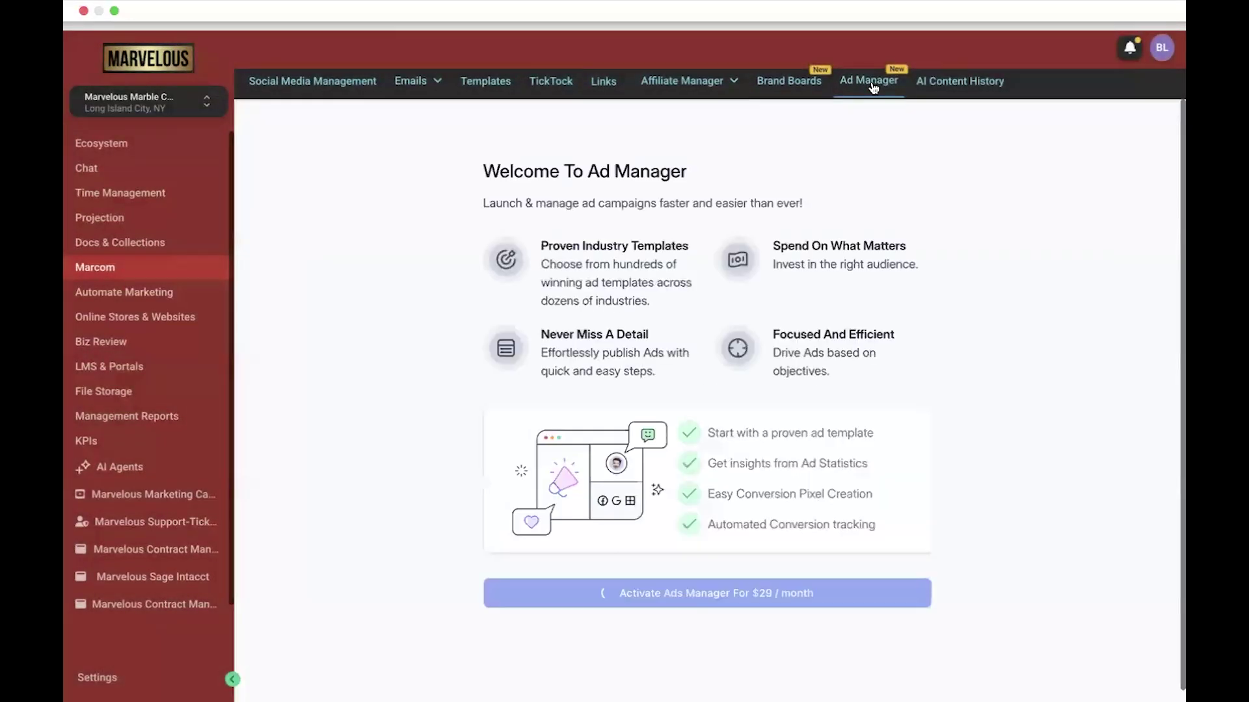
Review the AI Content History for text, filtering the records by All, Social Planner, Funnel, Website and Email.
click(962, 85)
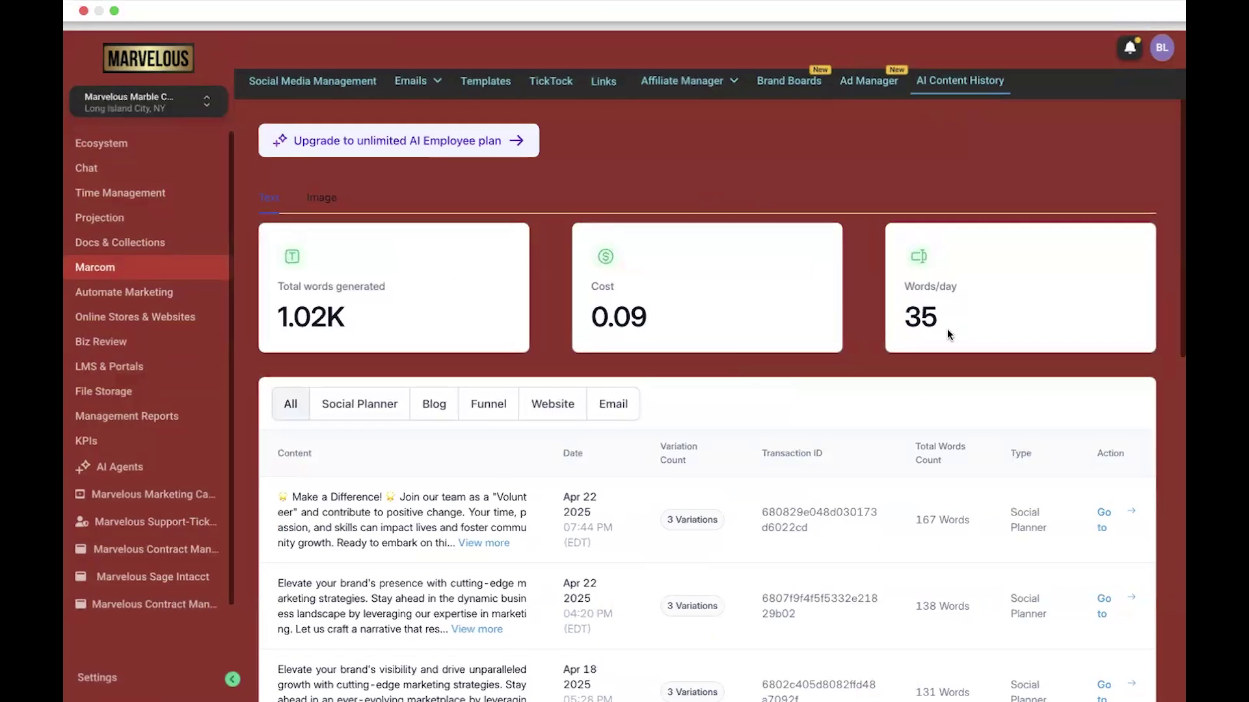
scroll(496, 513, down, 2)
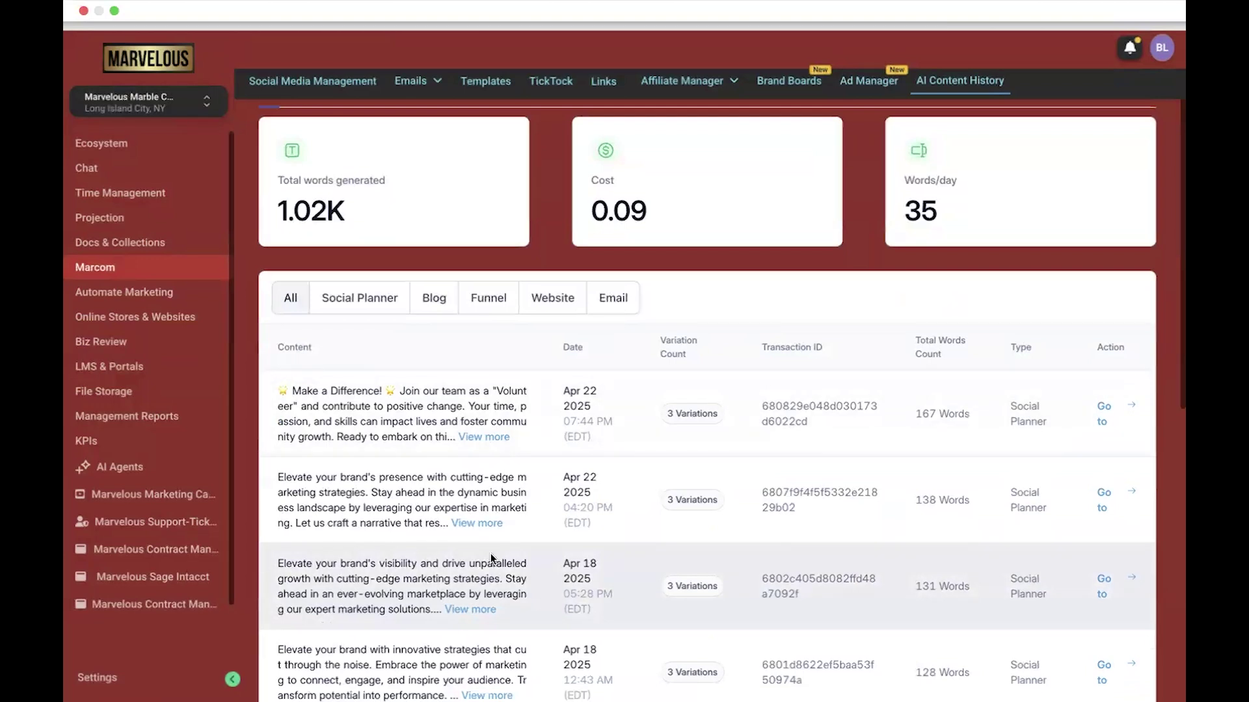
click(300, 308)
click(372, 415)
click(494, 410)
click(581, 416)
click(618, 421)
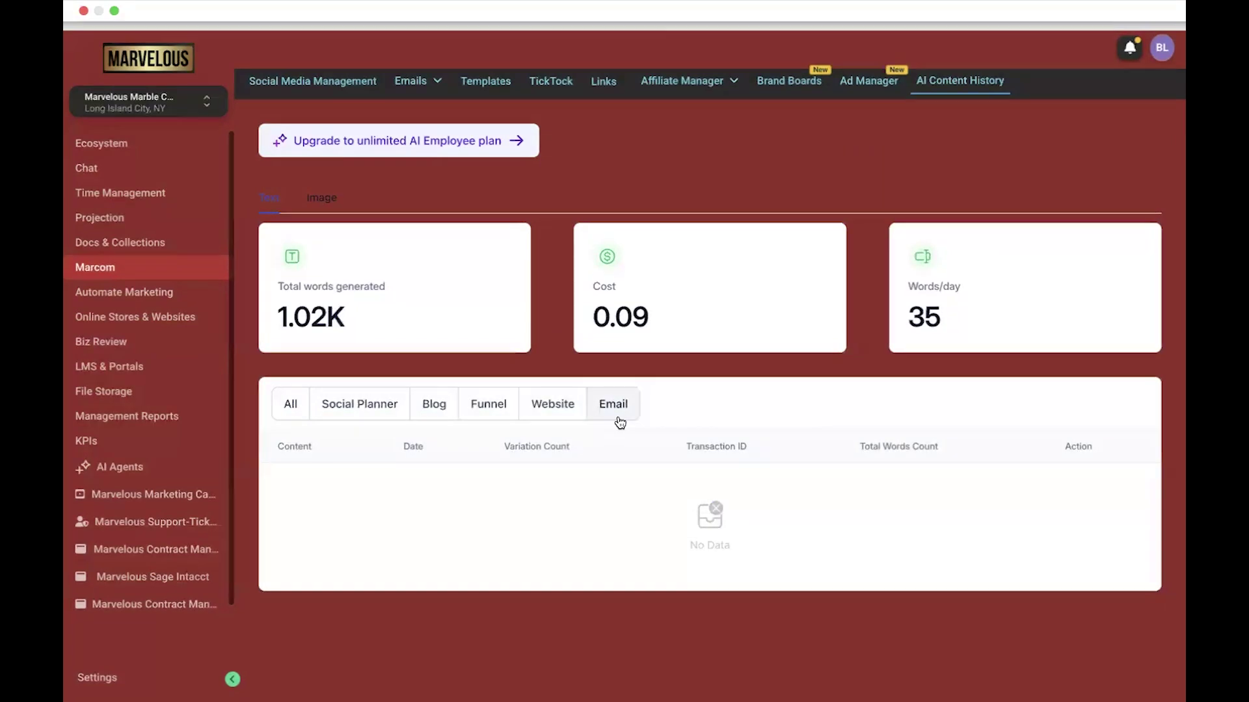